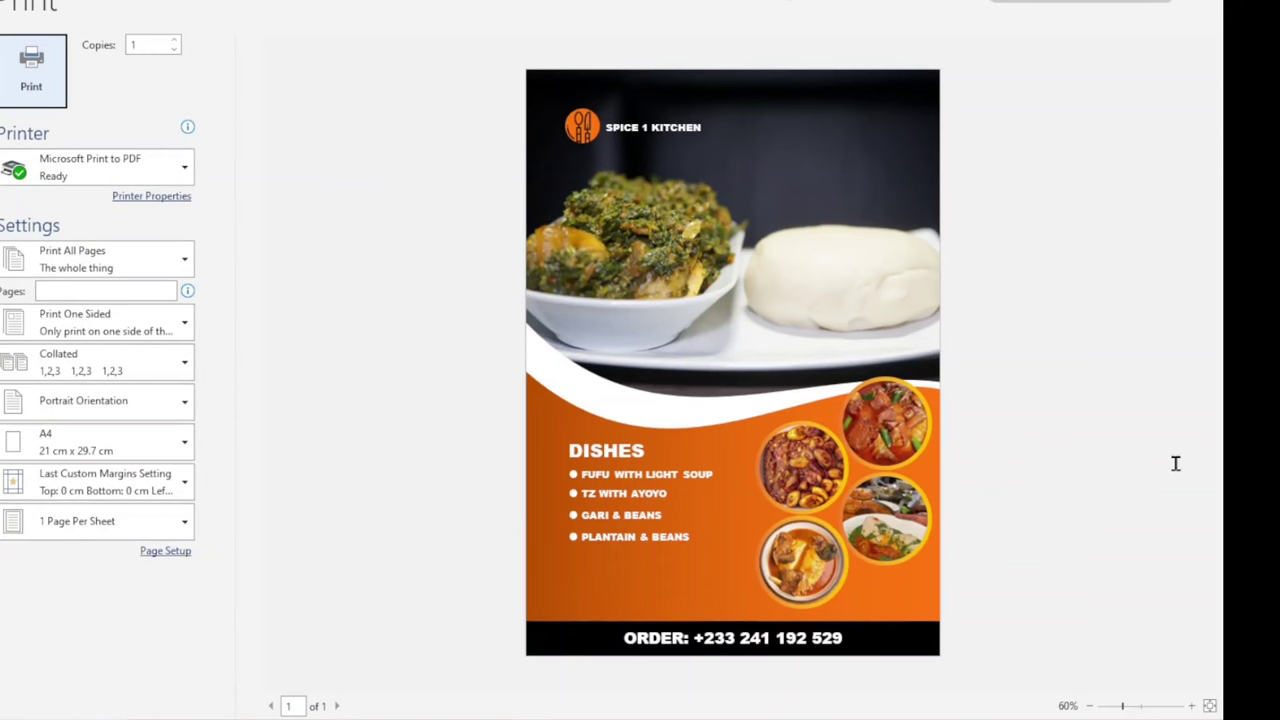
- Scroll up through the finished SPICE 1 KITCHEN flyer's print preview
scroll(1086, 361, "up", 1)
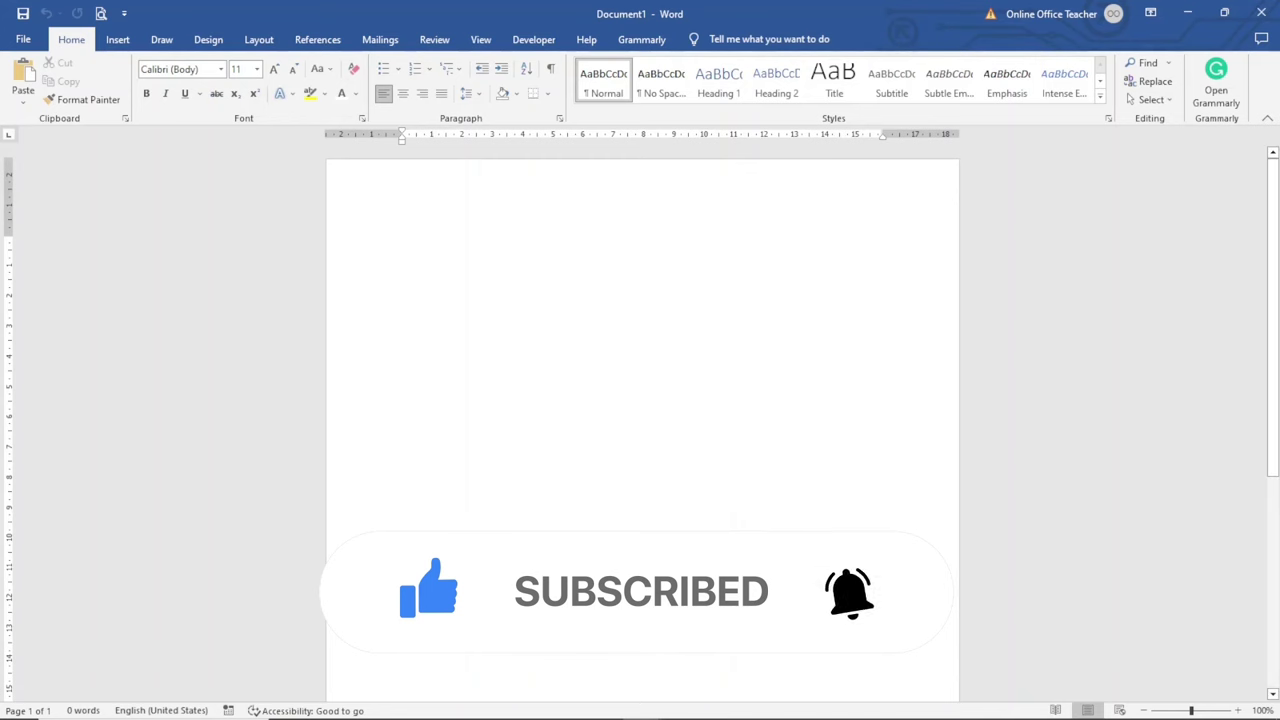
- Set the Top, Bottom, Left and Right page margins all to 0 via Custom Margins
left_click(256, 44)
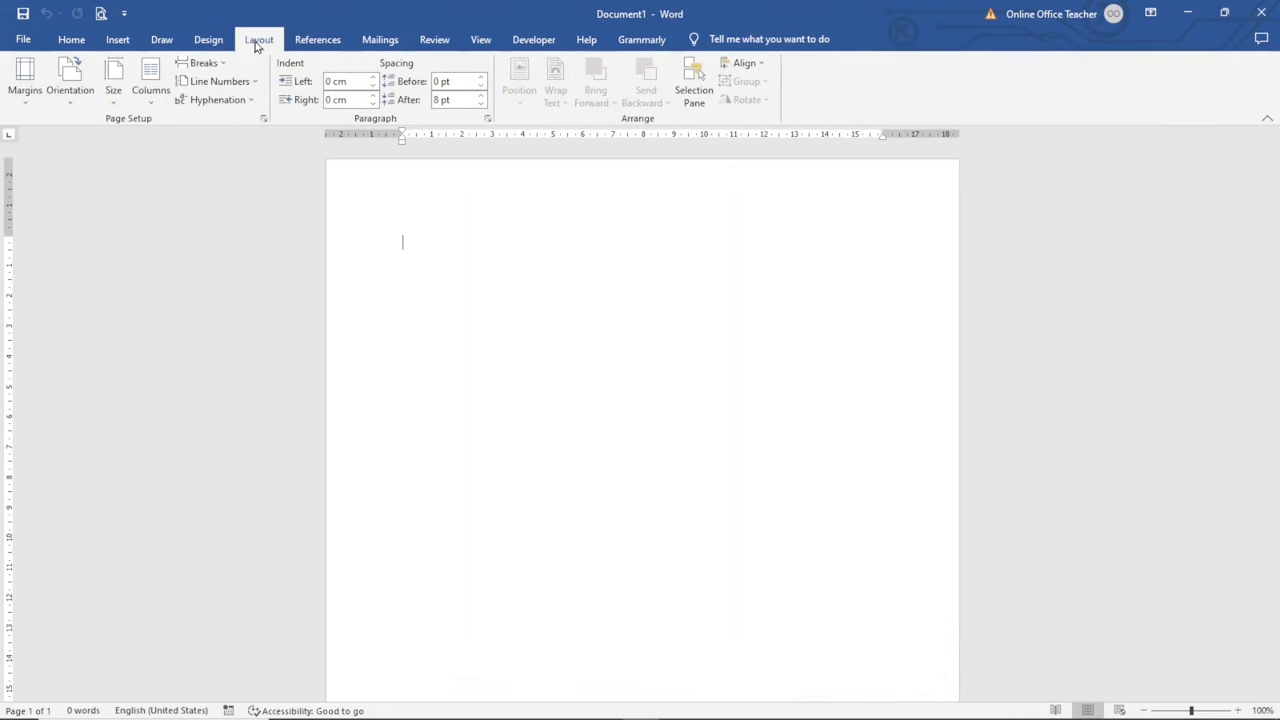
left_click(23, 90)
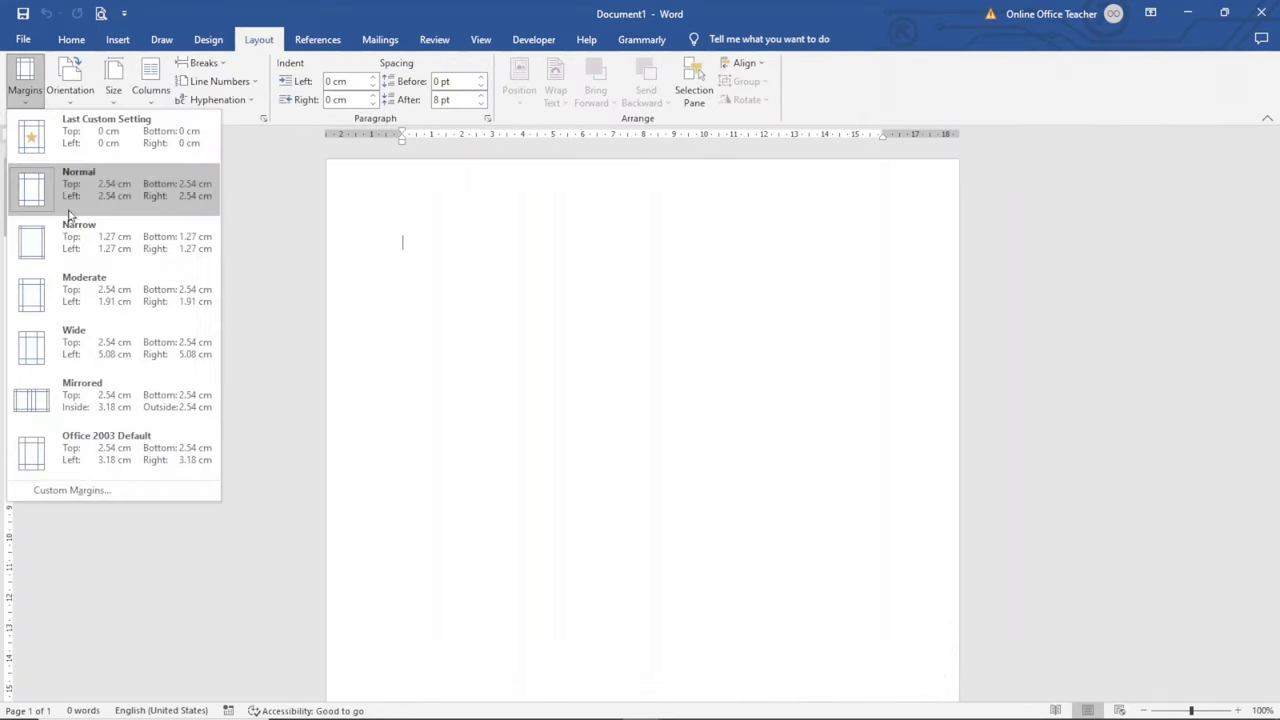
left_click(70, 490)
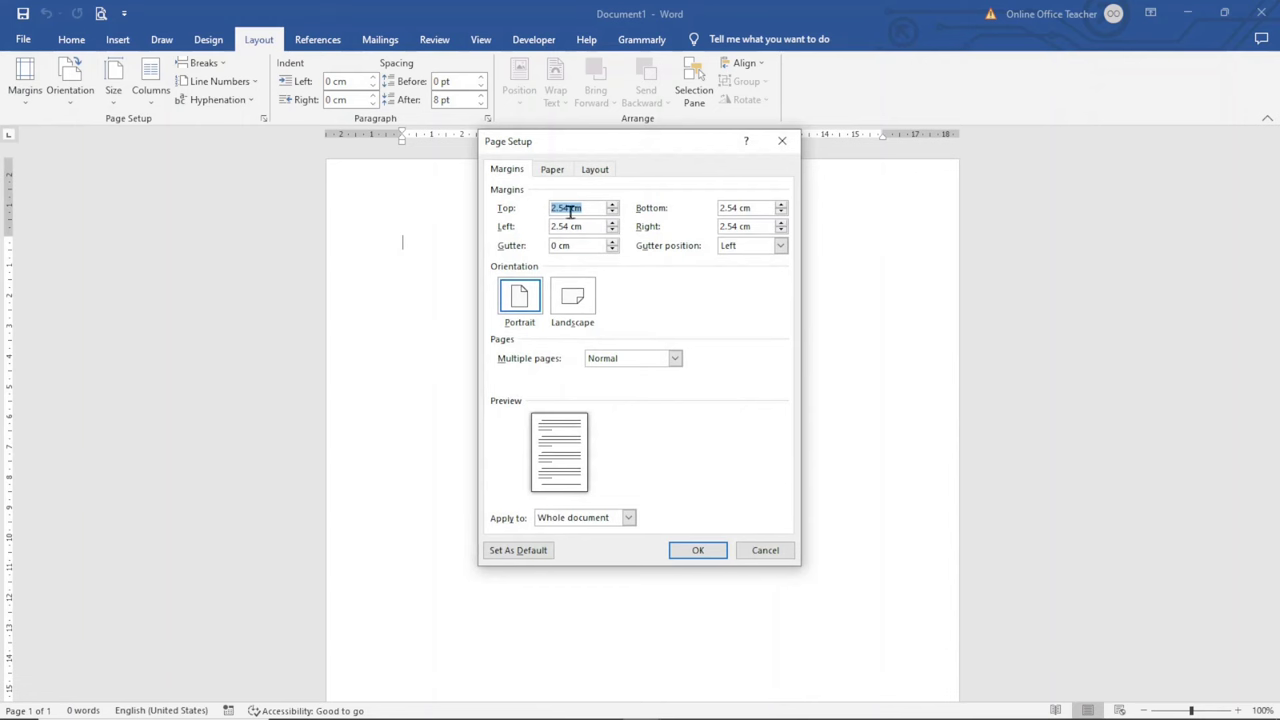
type("0")
key("Tab")
type("0")
key("Tab")
type("0")
key("Tab")
type("0")
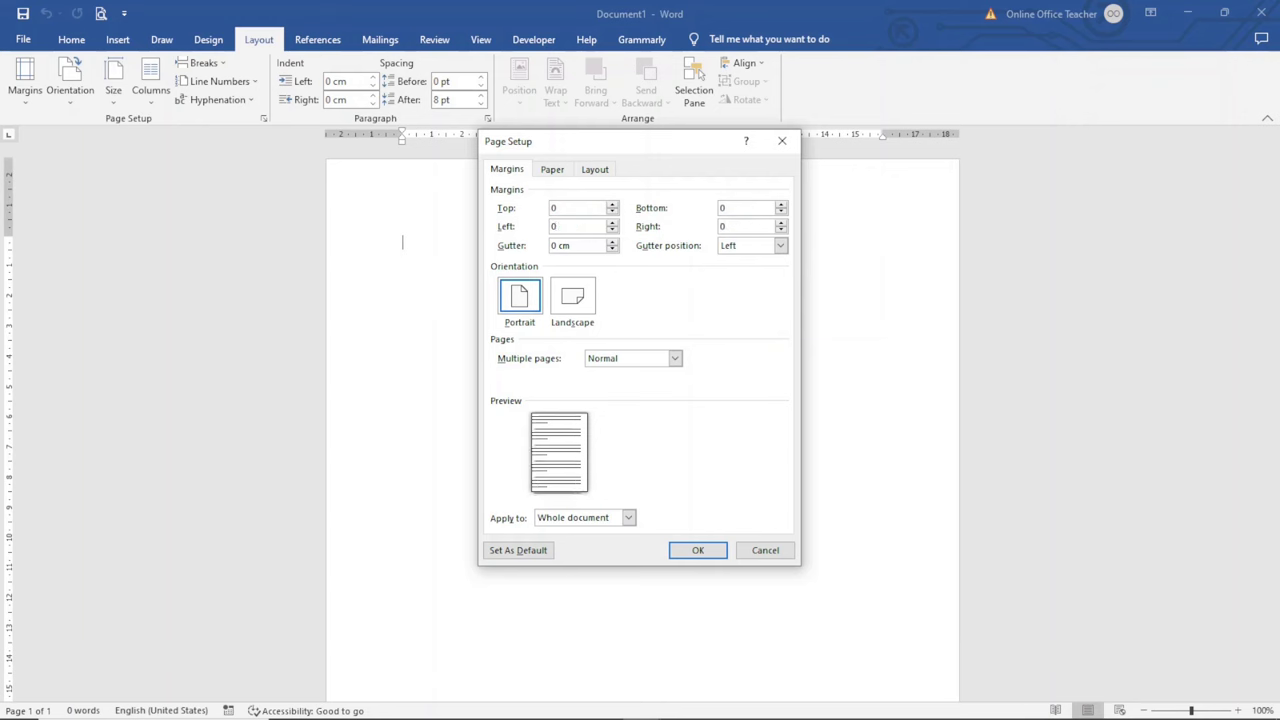
left_click(695, 549)
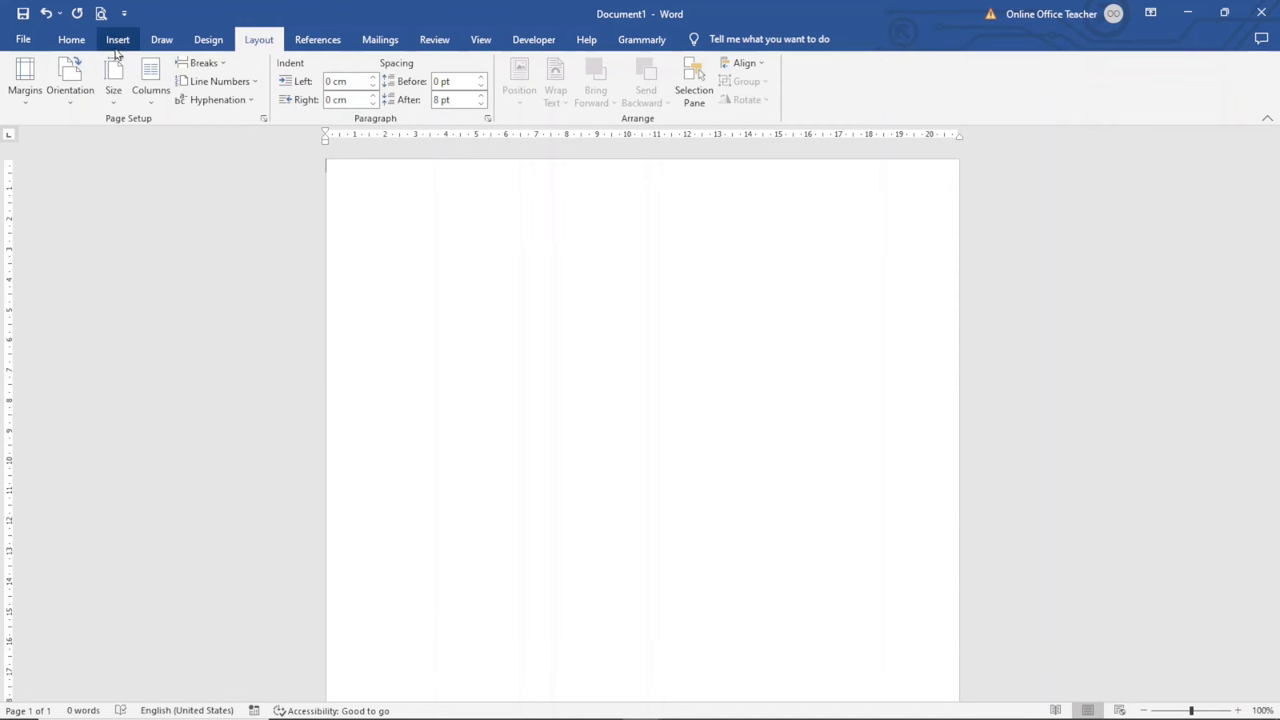
- Draw a rectangle from the page's top-left corner, its top edge at the page top
left_click(115, 41)
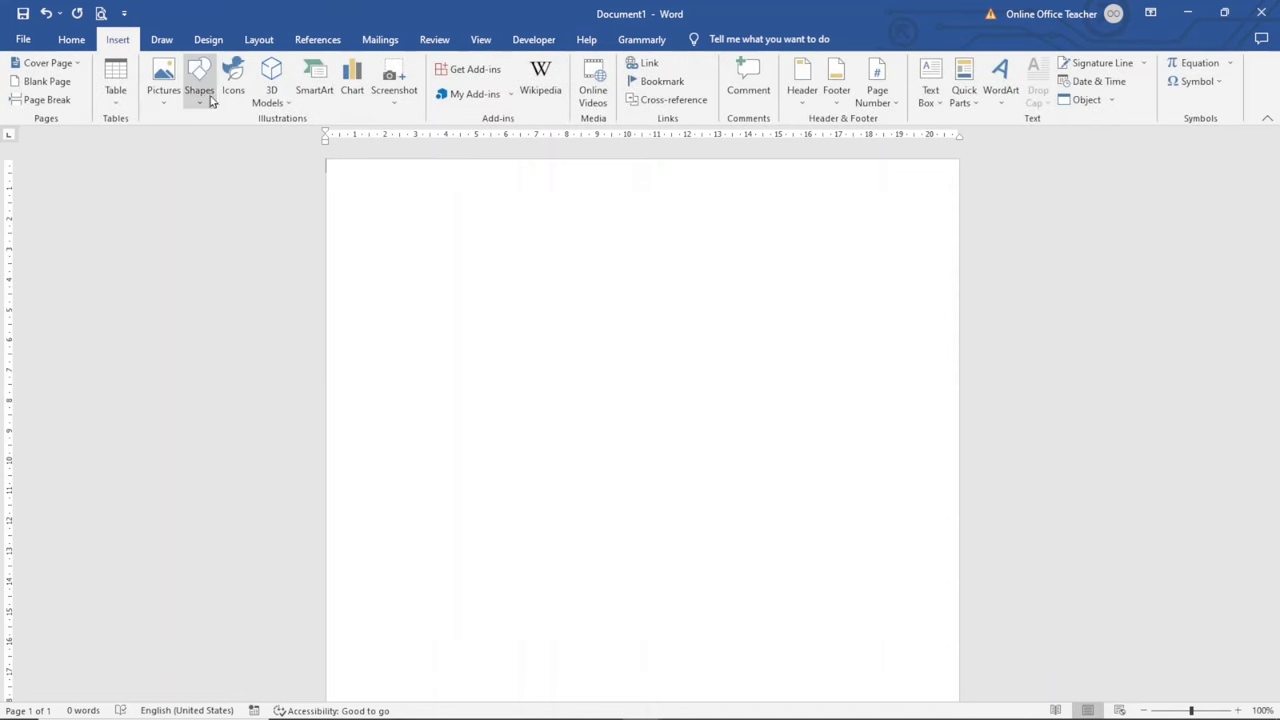
left_click(199, 80)
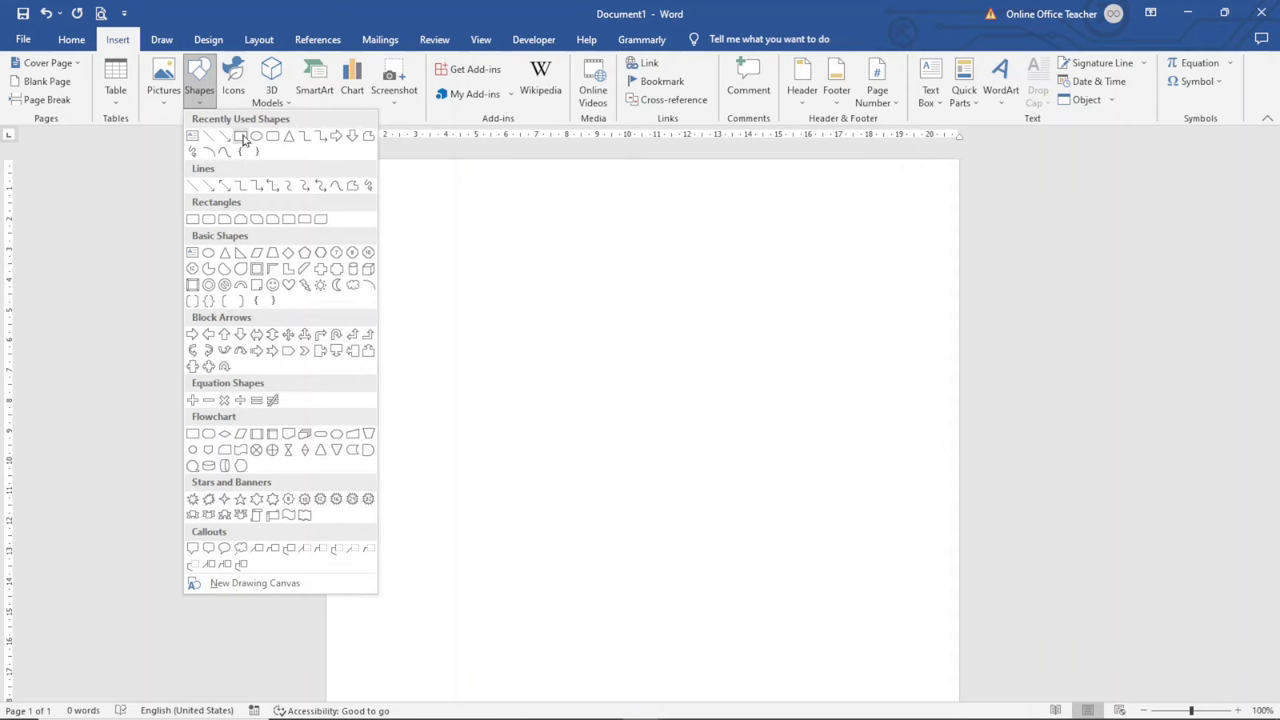
left_click(241, 137)
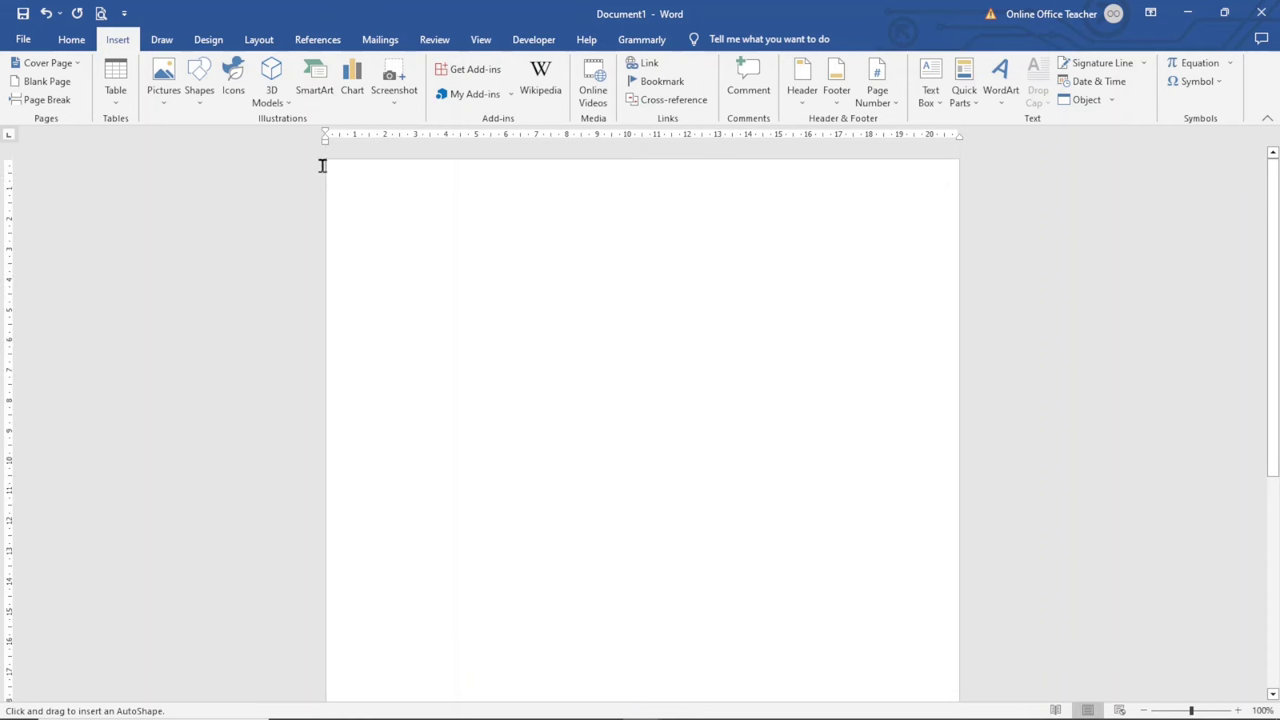
left_click_drag(327, 161, 959, 578)
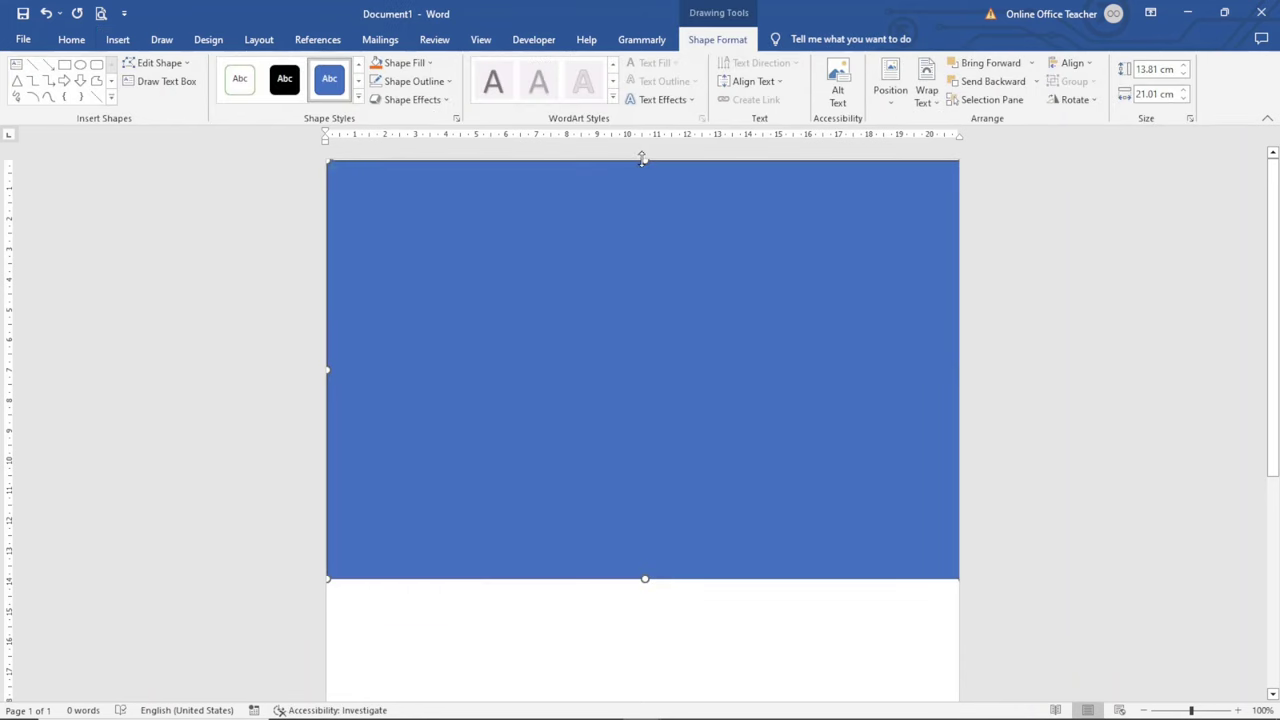
left_click_drag(643, 161, 643, 158)
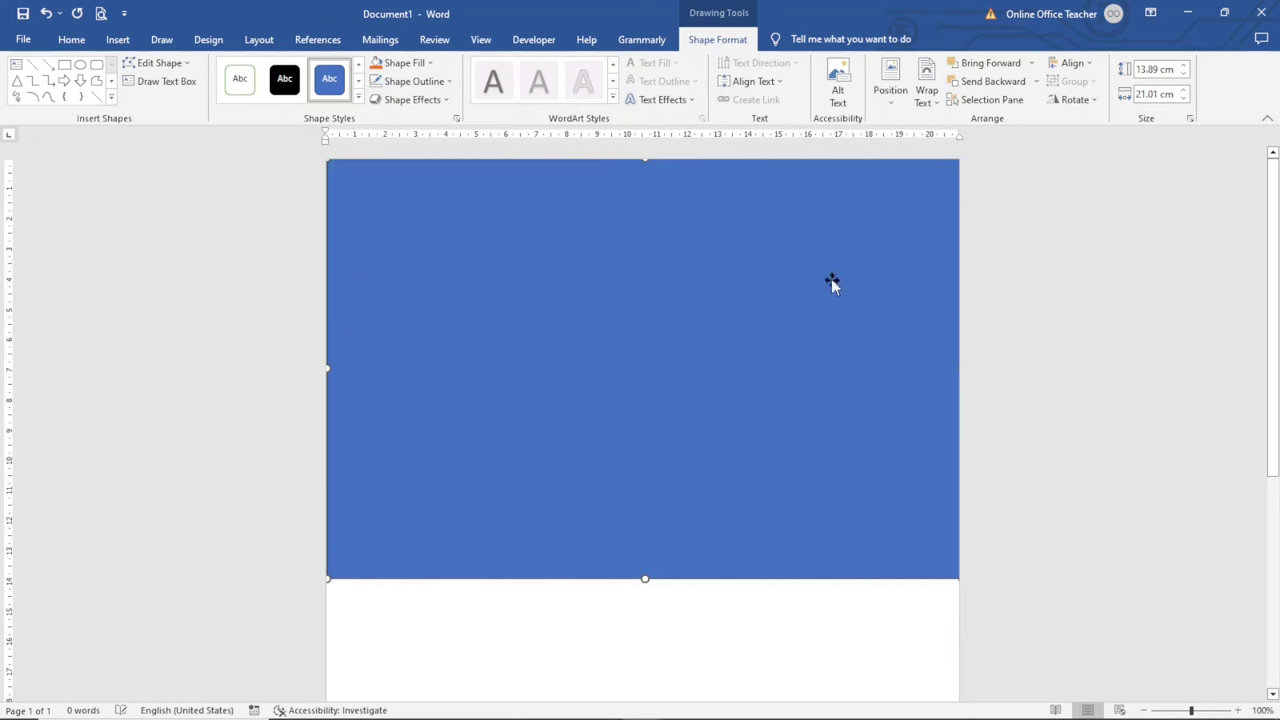
- Stretch the rectangle to the full page width and about 15.55 cm tall
scroll(998, 617, "down", 1)
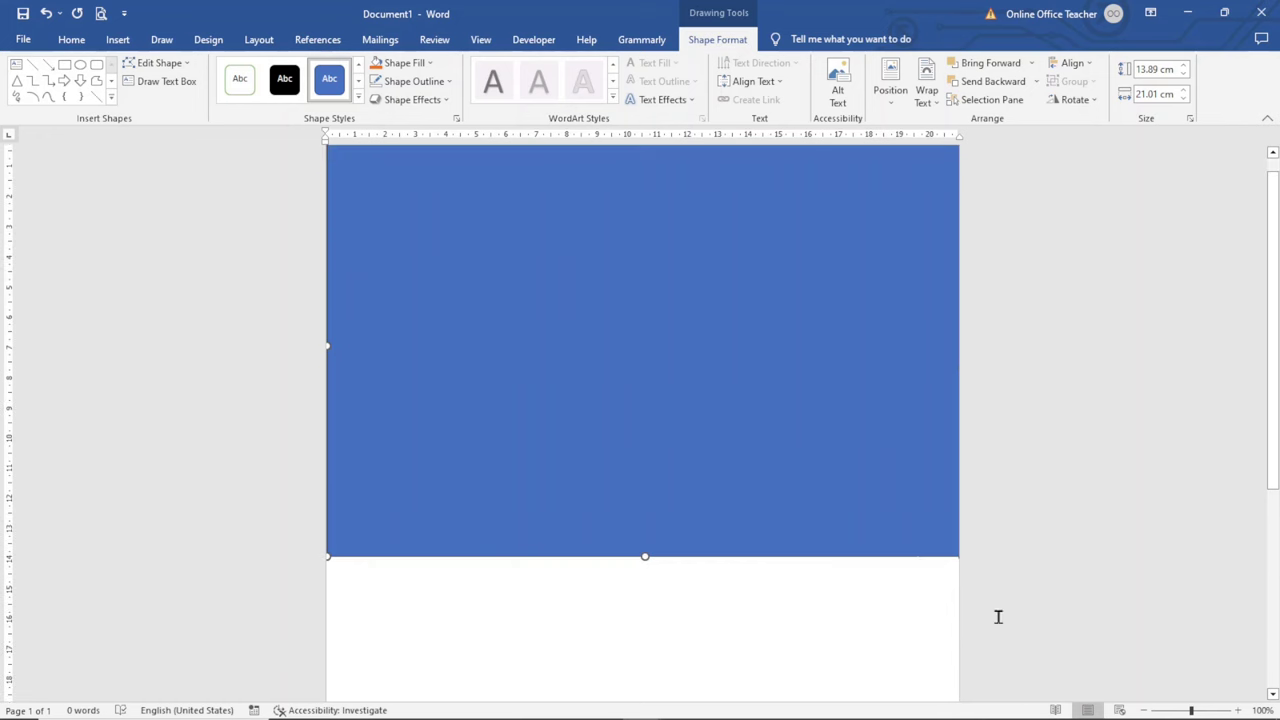
left_click(1146, 710)
left_click(1146, 710)
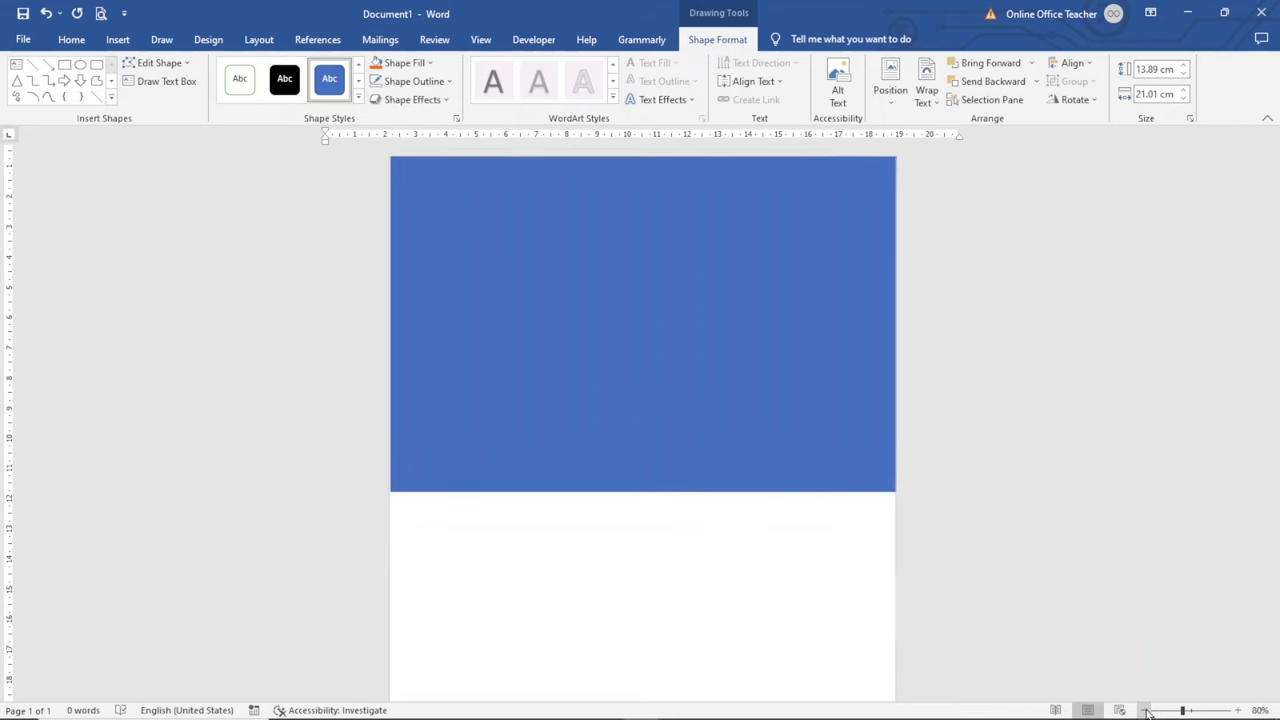
left_click(1146, 710)
left_click(1146, 710)
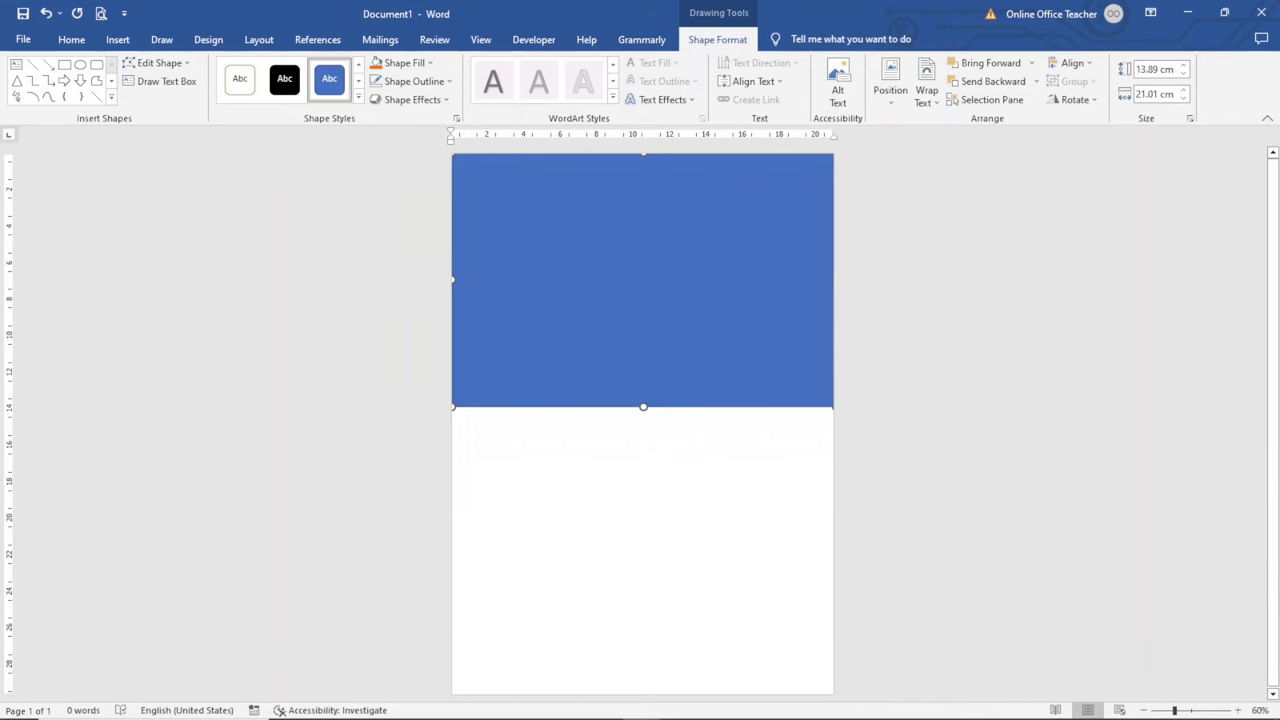
left_click_drag(644, 404, 645, 437)
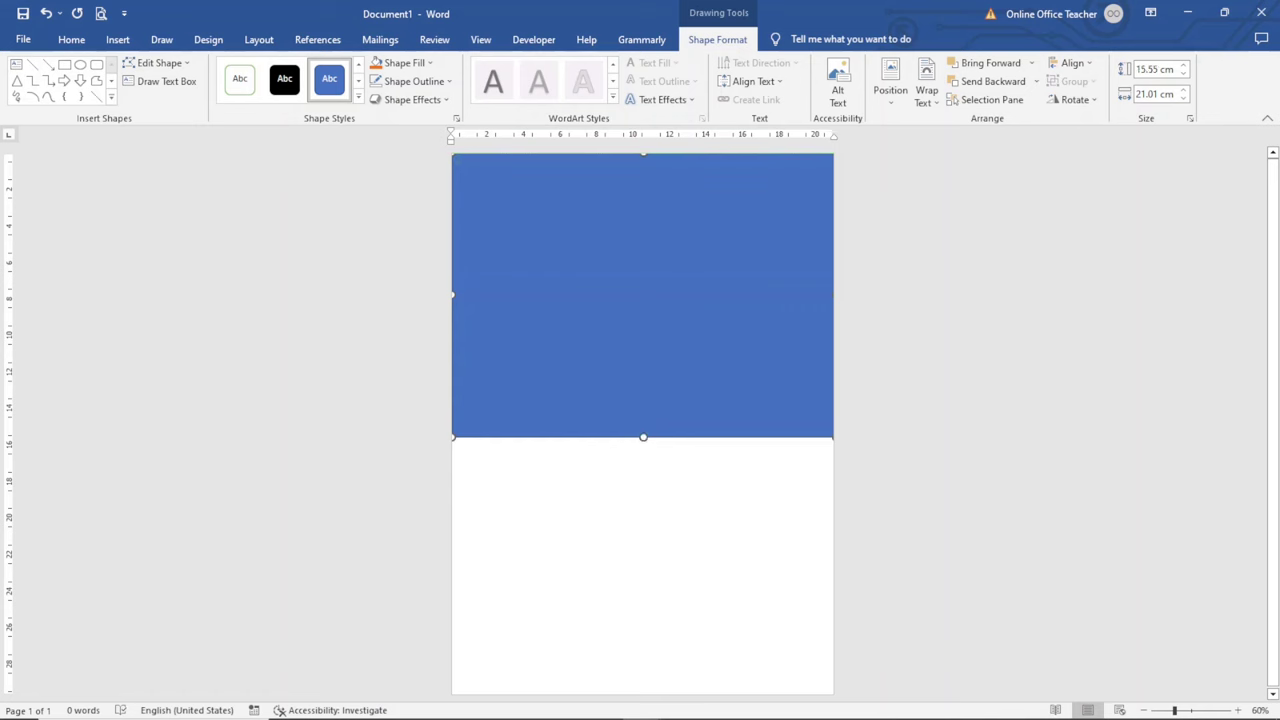
left_click_drag(455, 295, 457, 295)
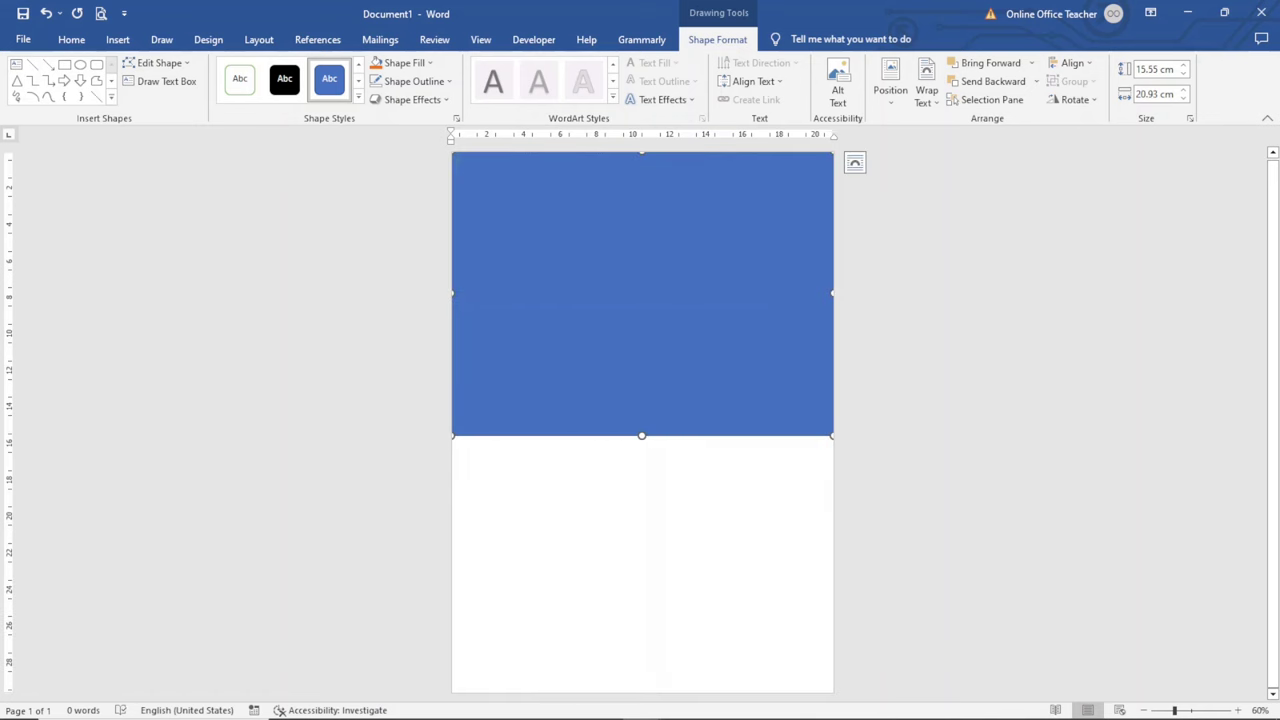
- Remove the top rectangle's outline
left_click(434, 80)
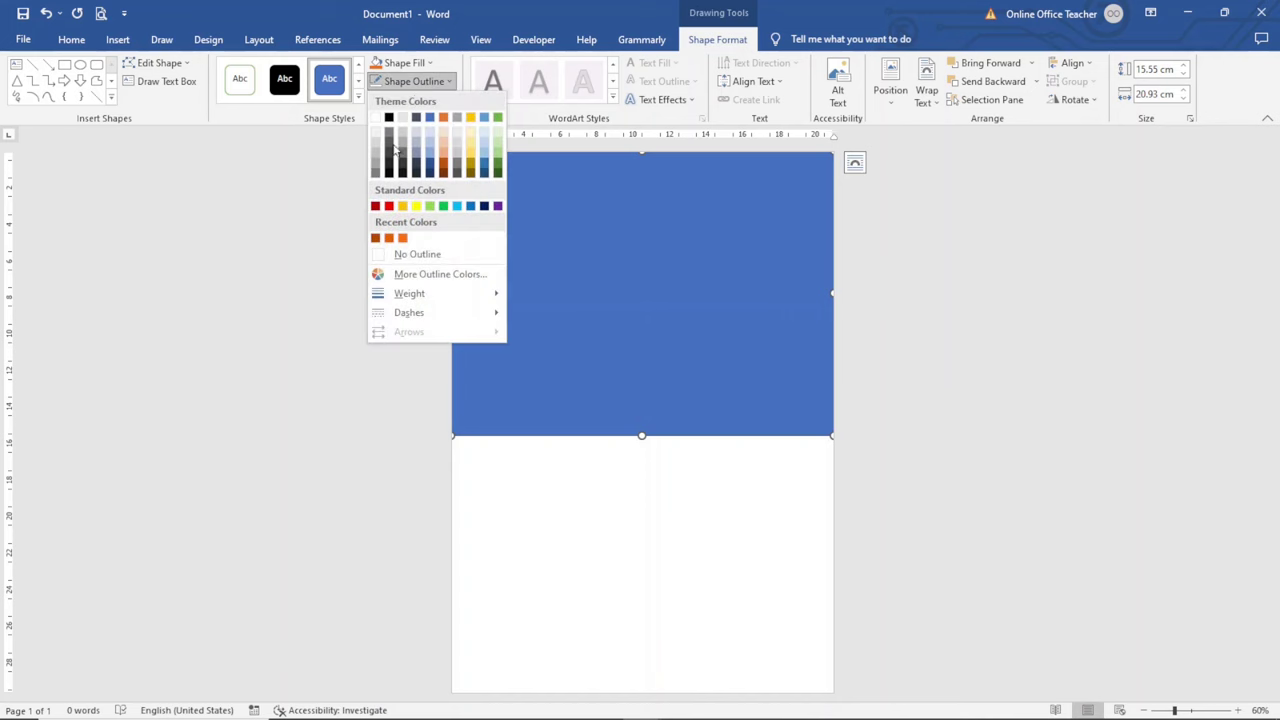
left_click(428, 256)
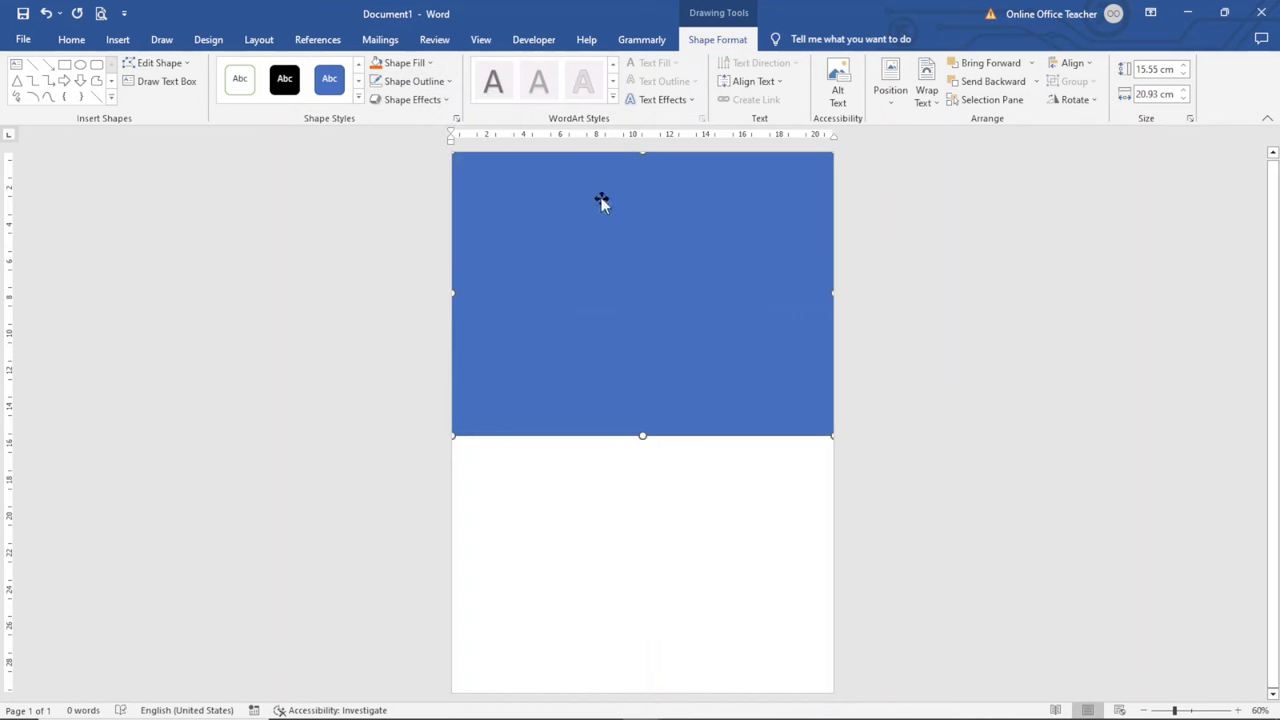
left_click(413, 62)
- Fill the top rectangle with the hero food photo from a file
left_click(417, 279)
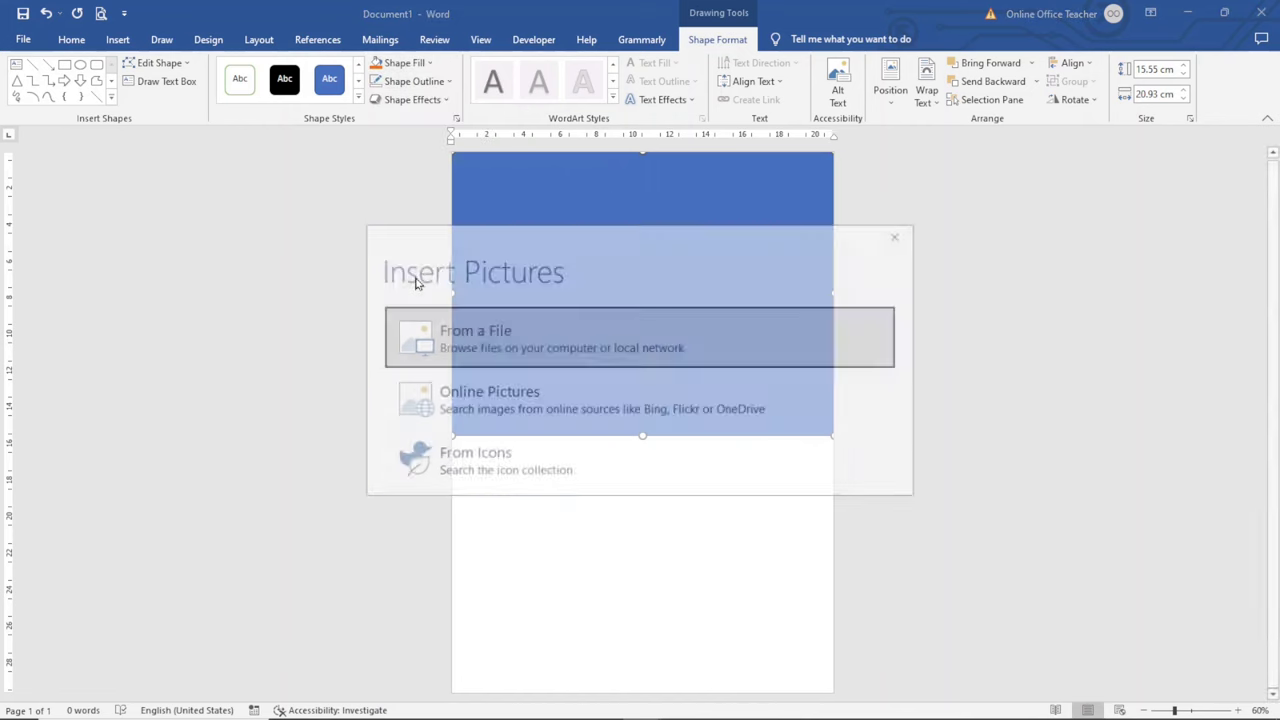
left_click(483, 344)
left_click(187, 255)
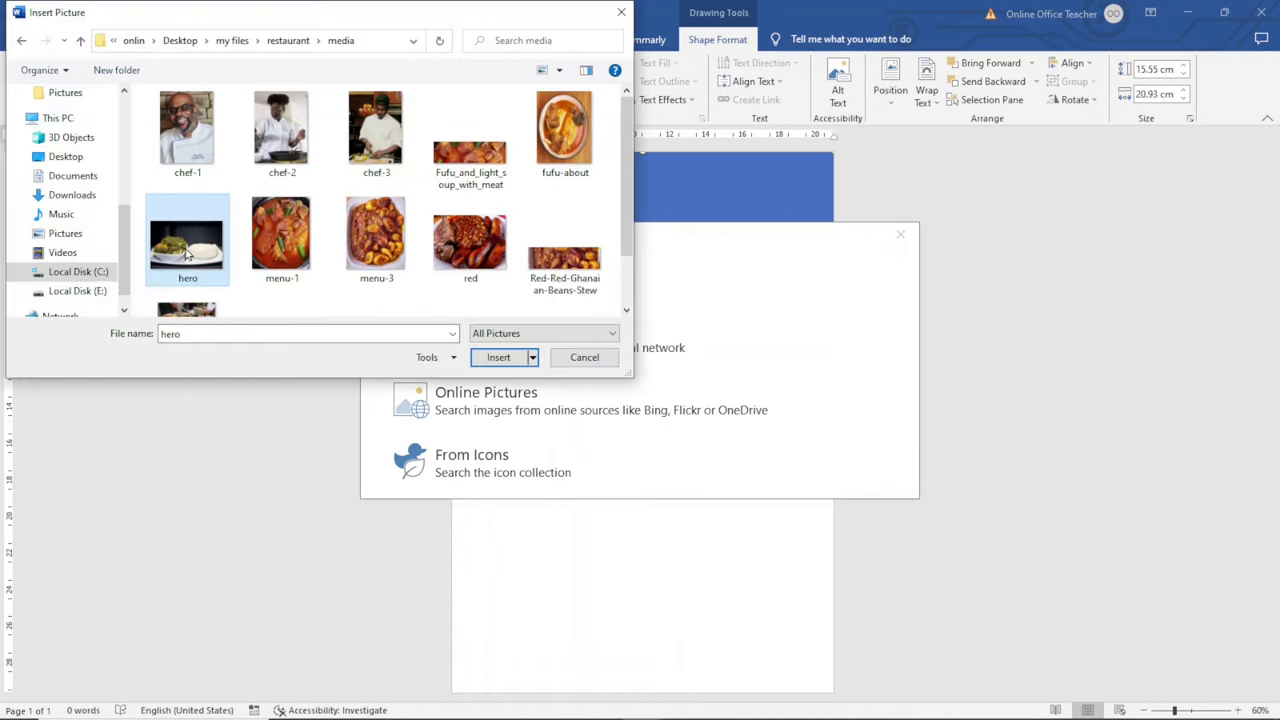
left_click(498, 357)
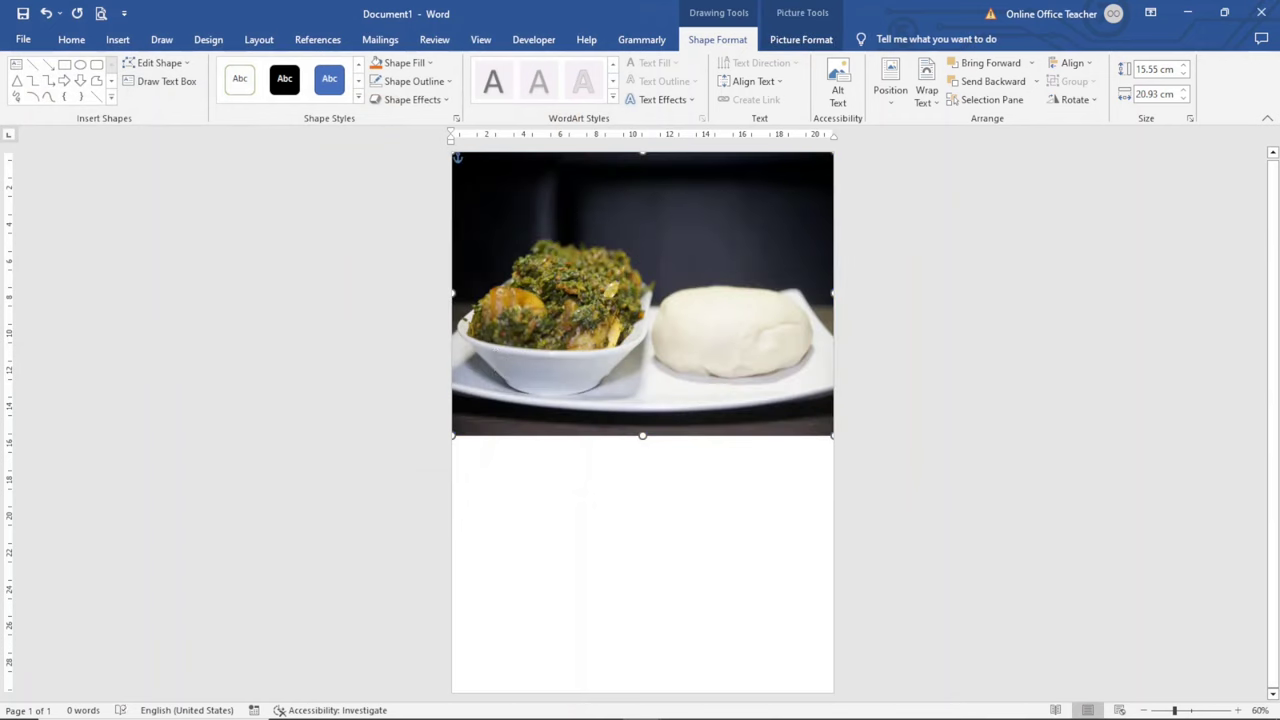
left_click(117, 39)
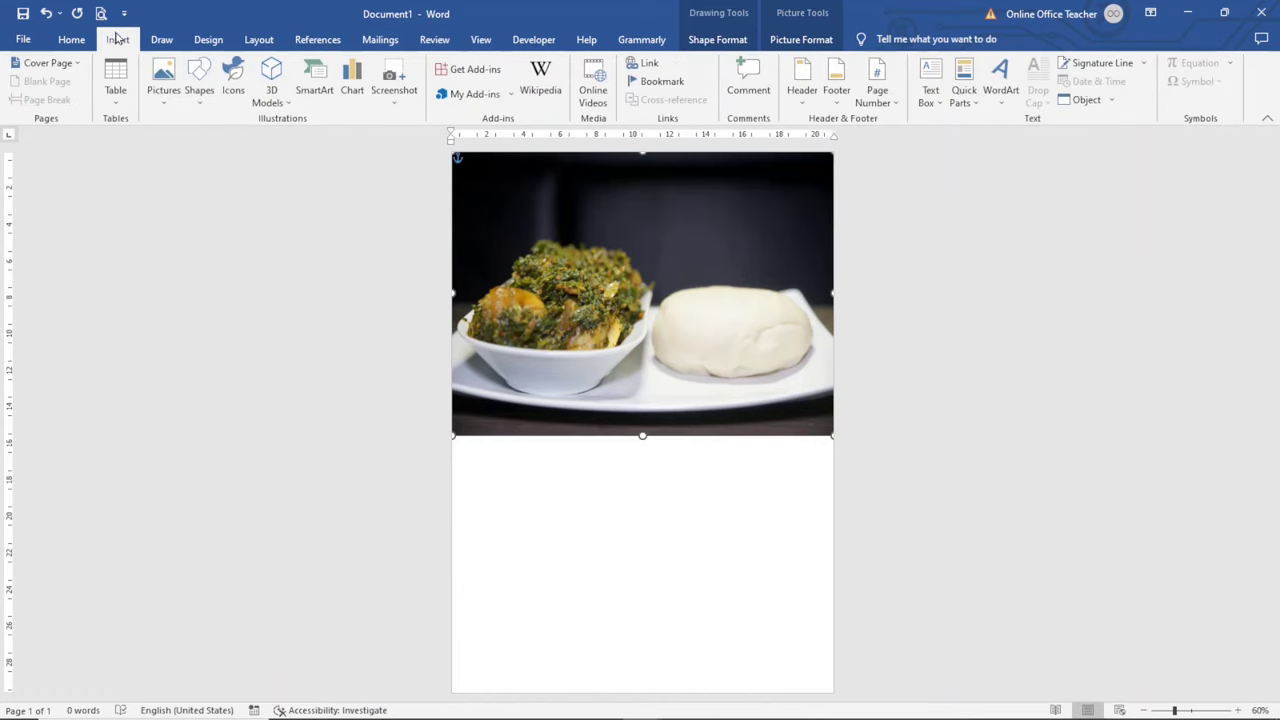
- Draw a second, outline-free rectangle covering the page below the photo
left_click(201, 84)
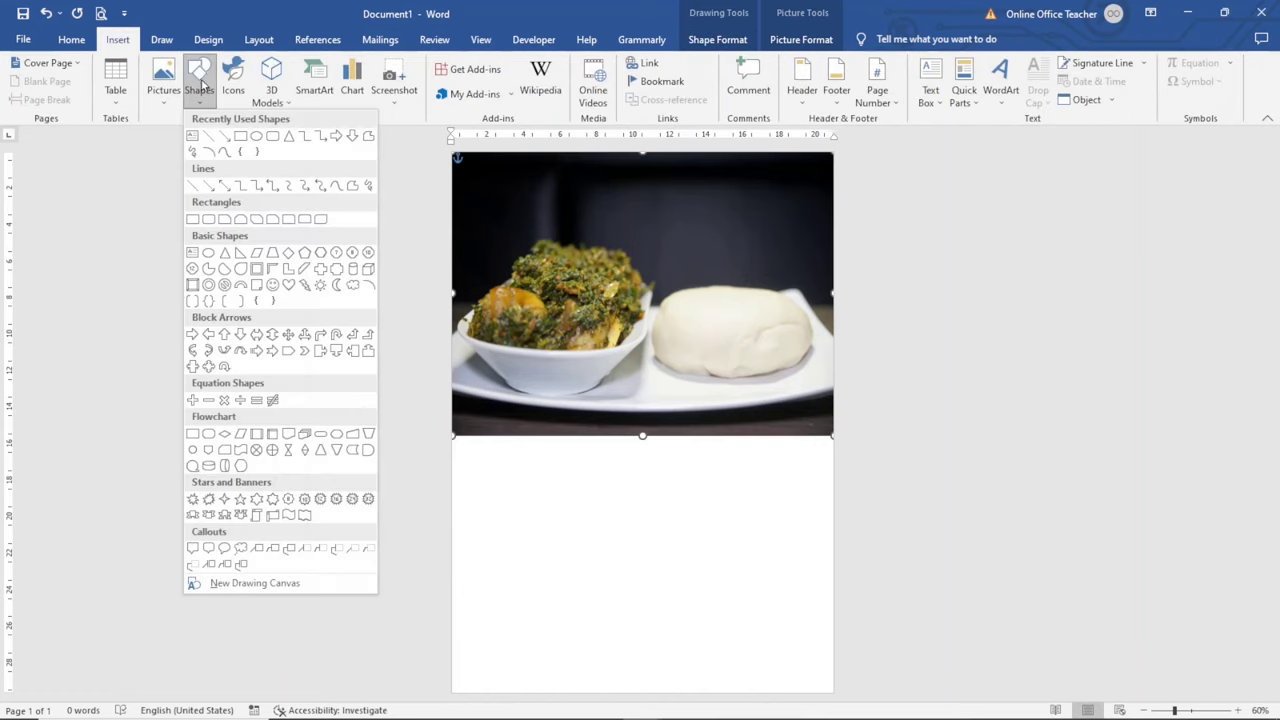
left_click(241, 145)
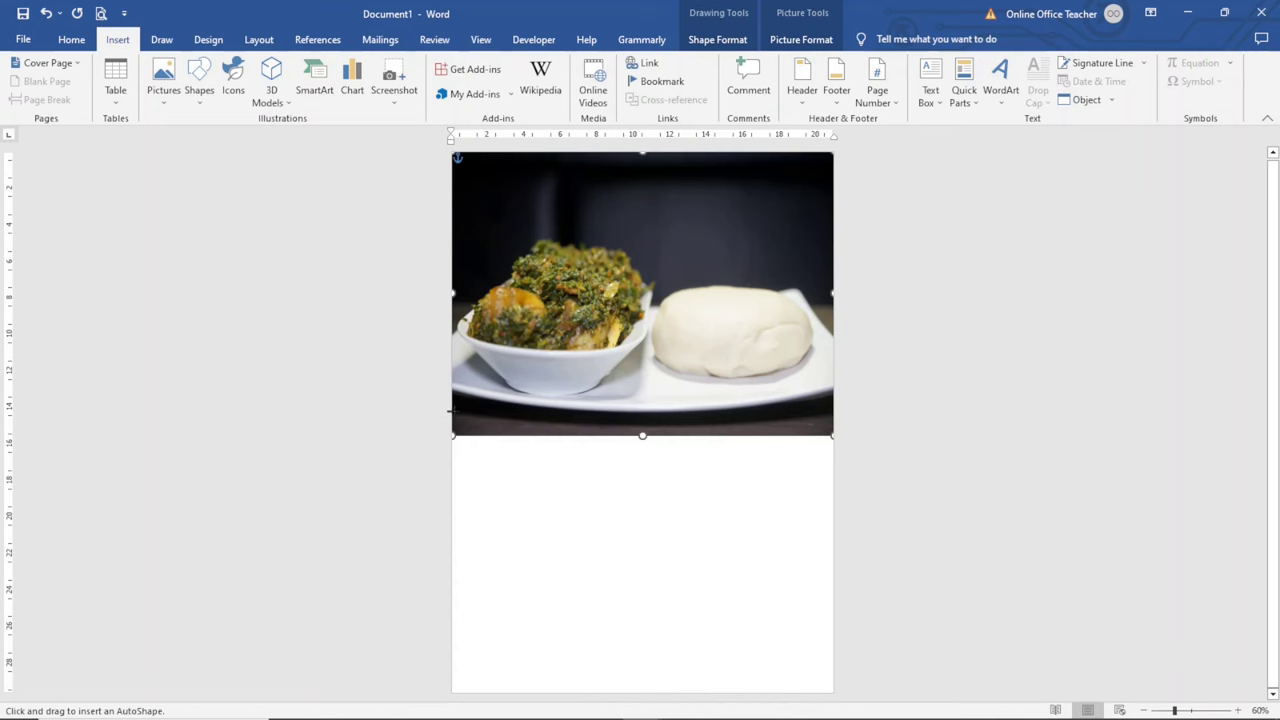
left_click_drag(450, 408, 832, 696)
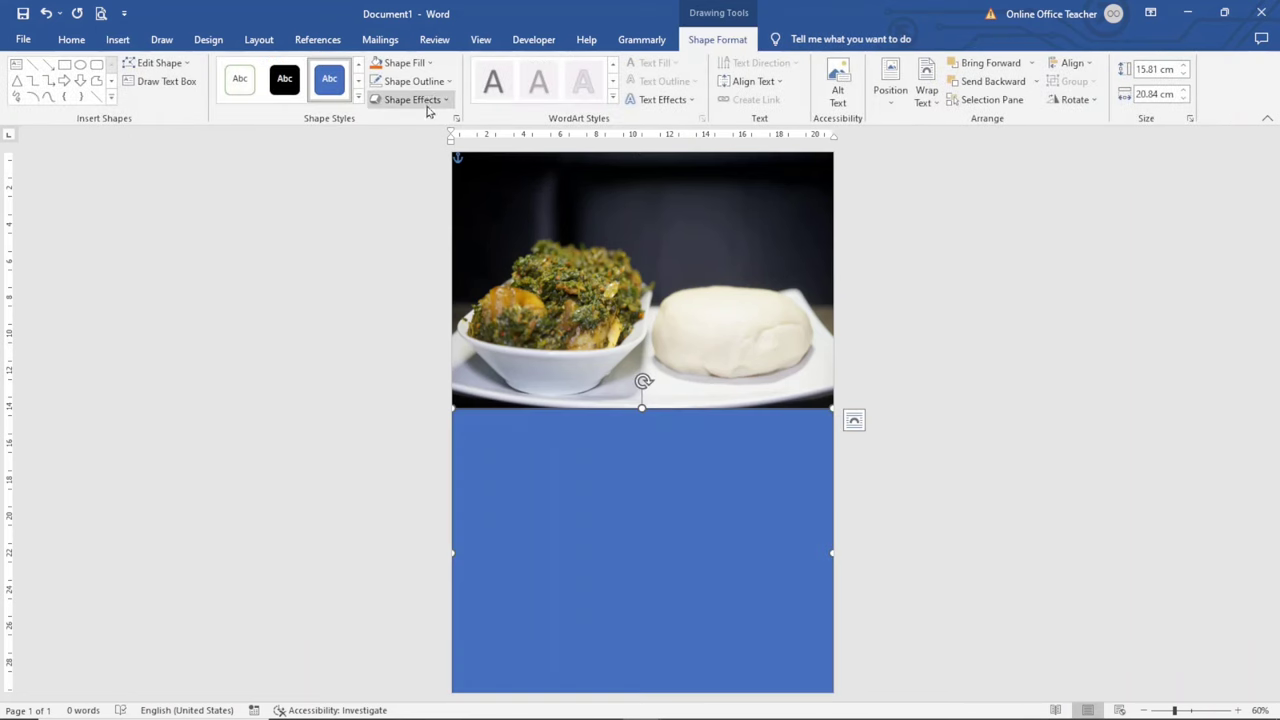
left_click(428, 84)
left_click(420, 251)
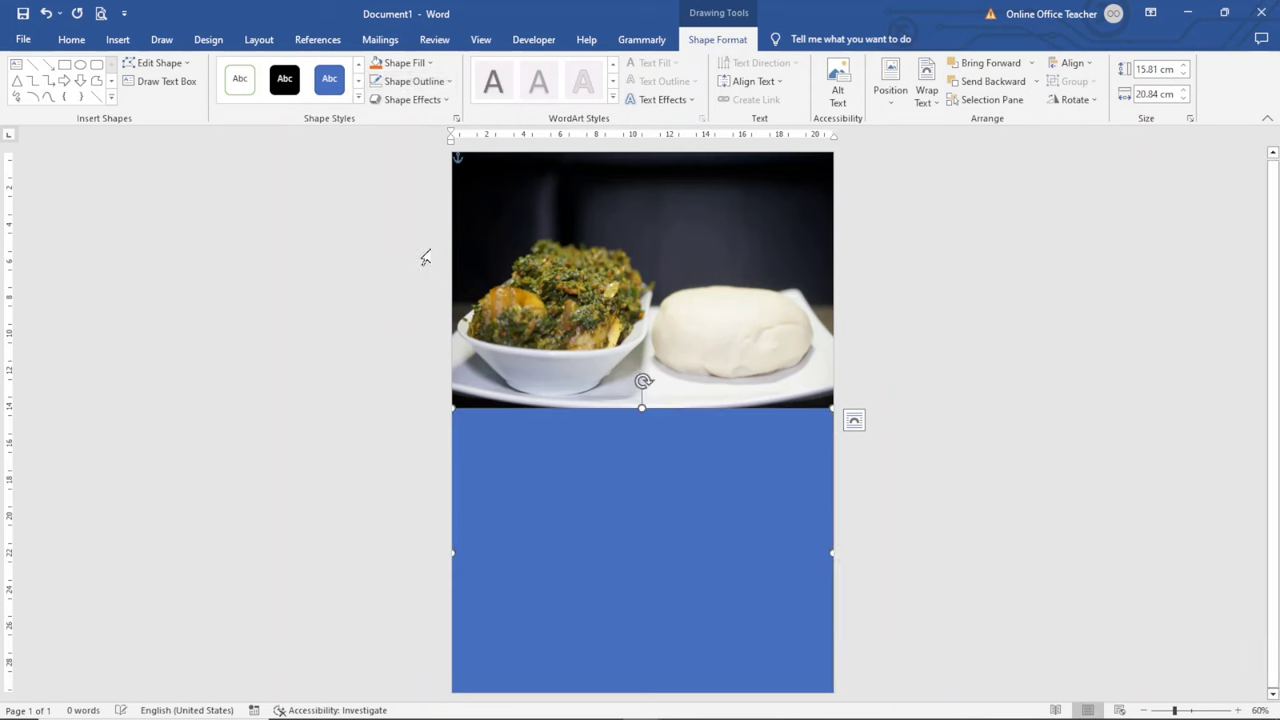
- Fill the lower rectangle with white
left_click(408, 63)
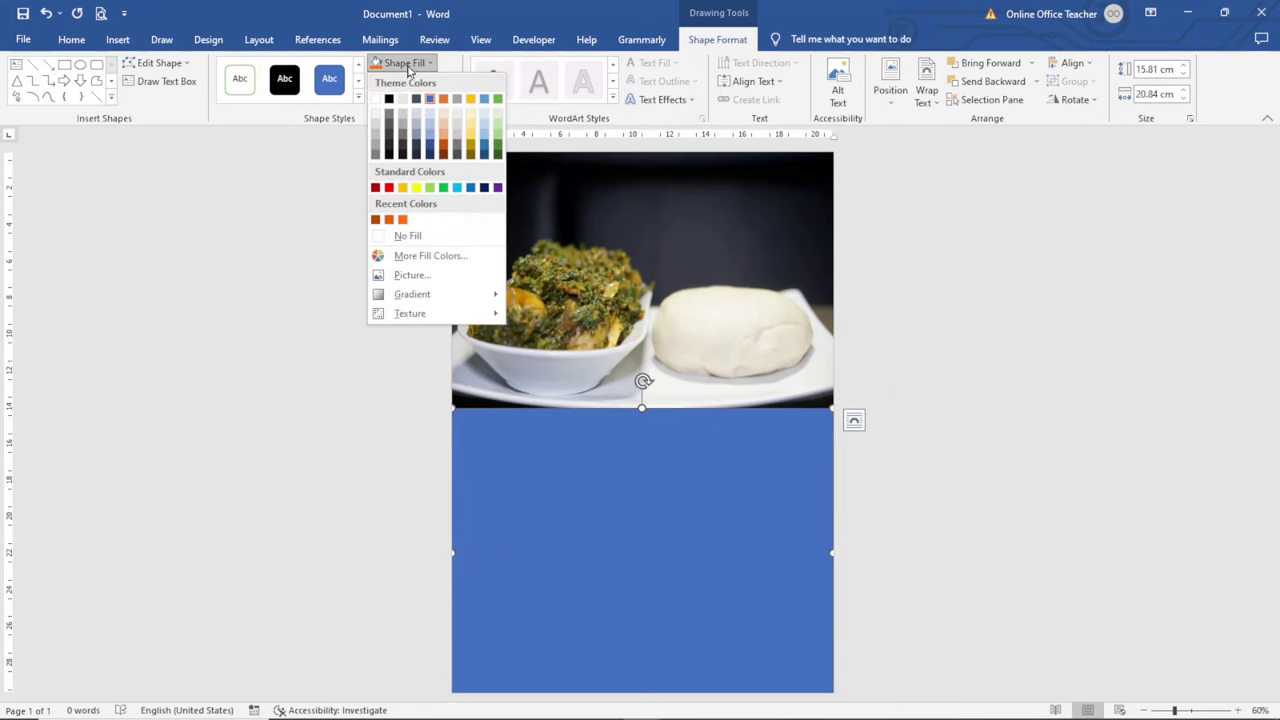
left_click(377, 99)
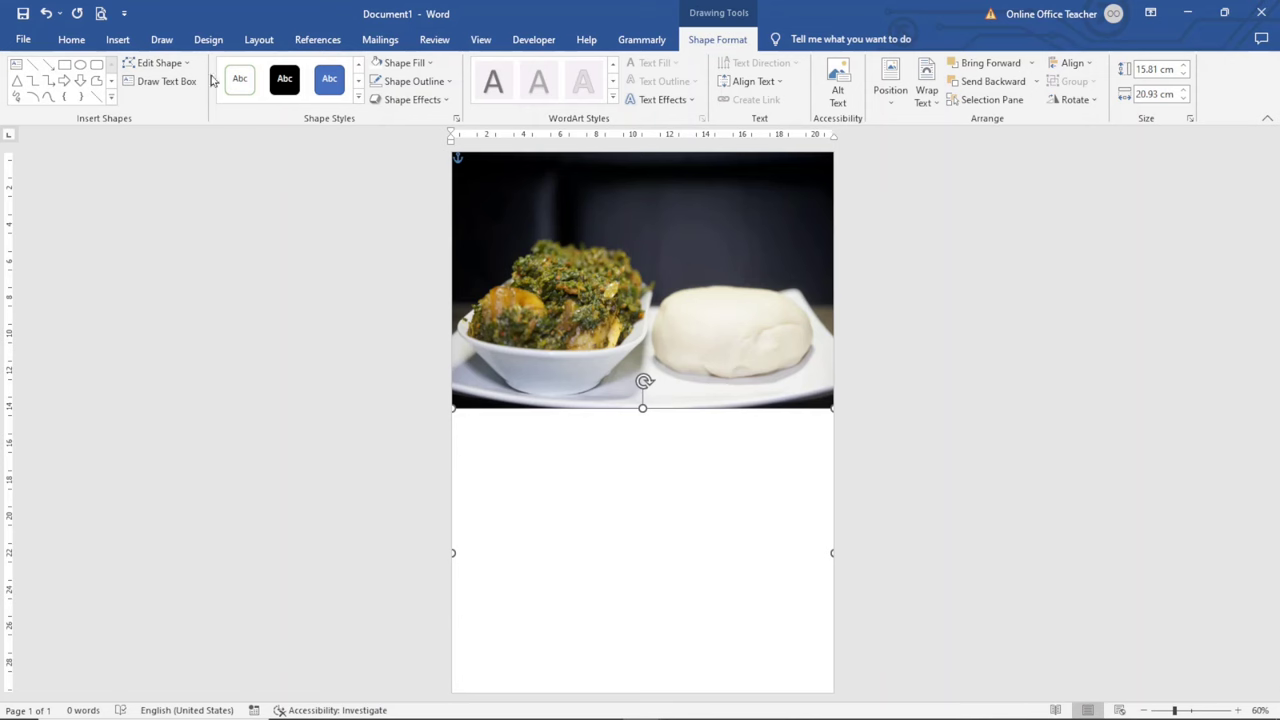
left_click(174, 65)
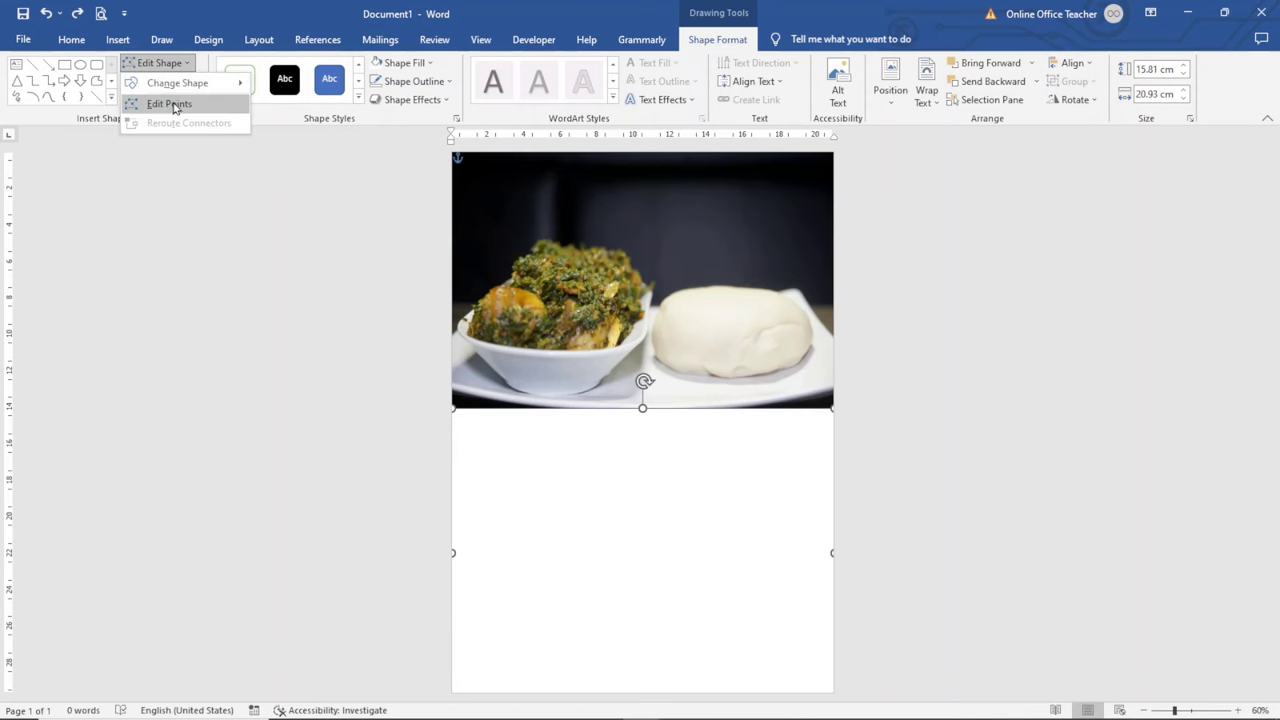
- Edit the white shape's points to bend its top edge into a wave under the photo
left_click(169, 104)
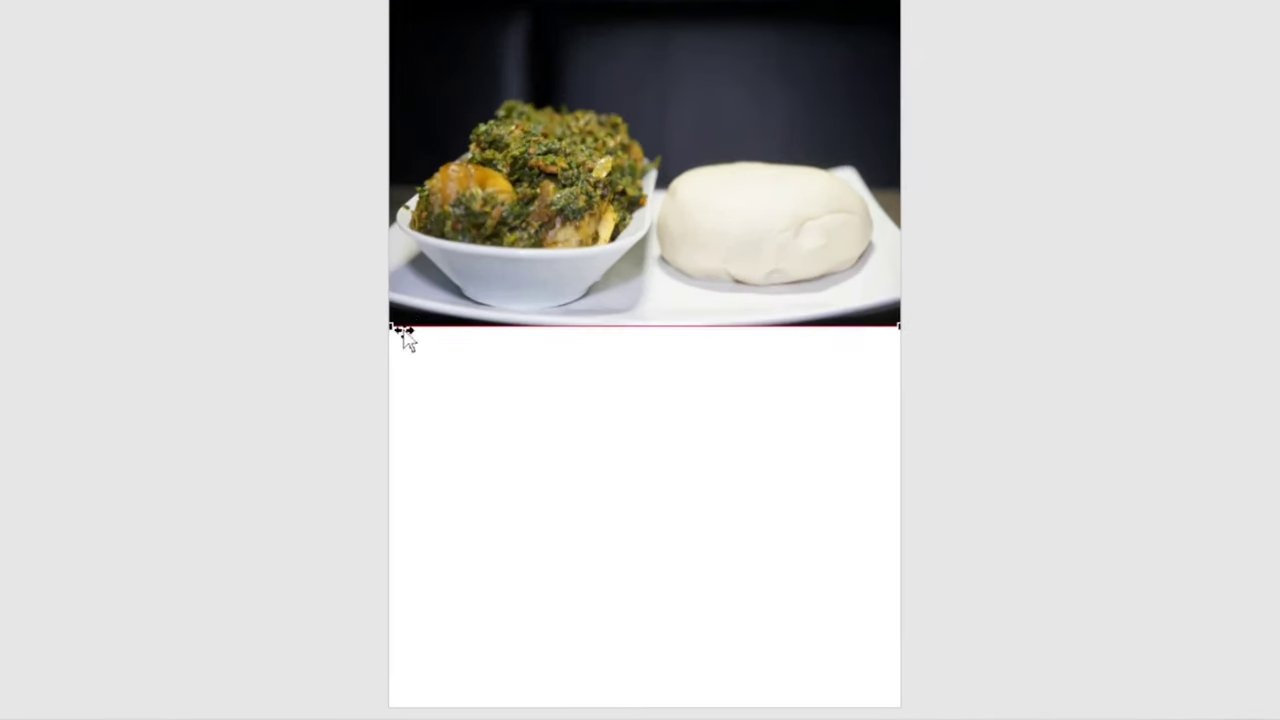
left_click(388, 326)
left_click_drag(560, 327, 570, 443)
left_click_drag(390, 326, 390, 270)
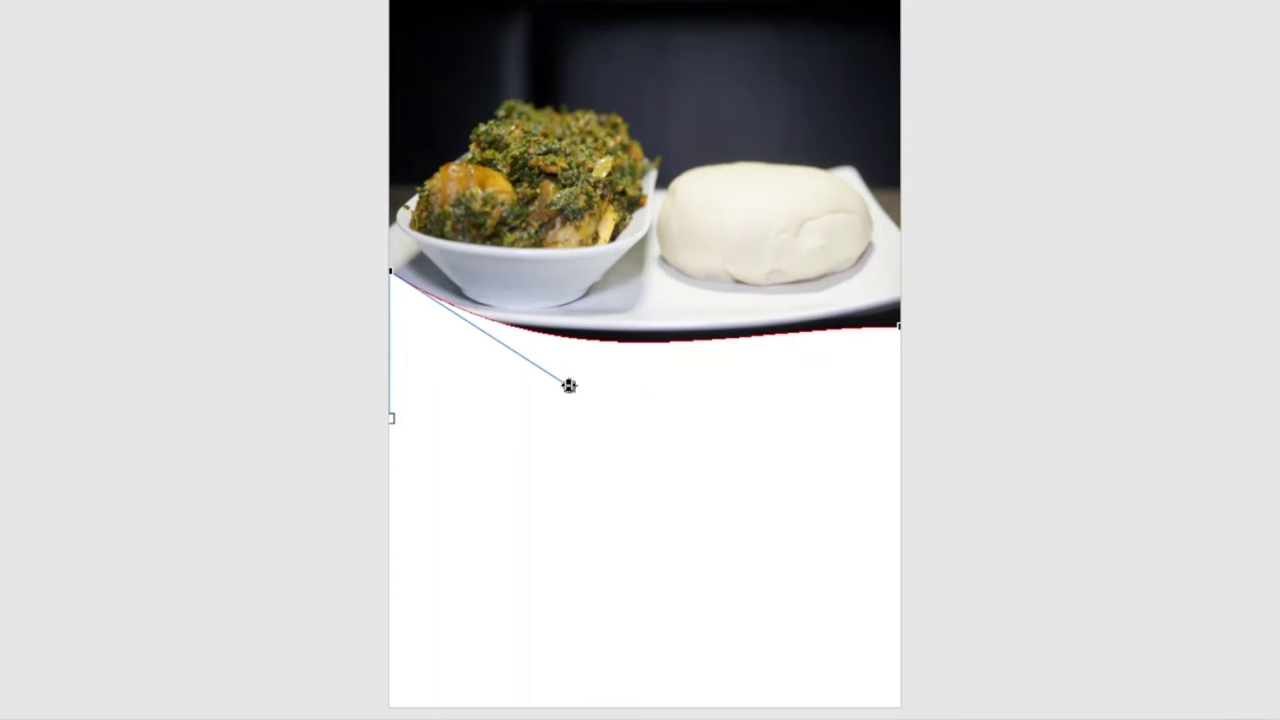
left_click_drag(568, 385, 569, 421)
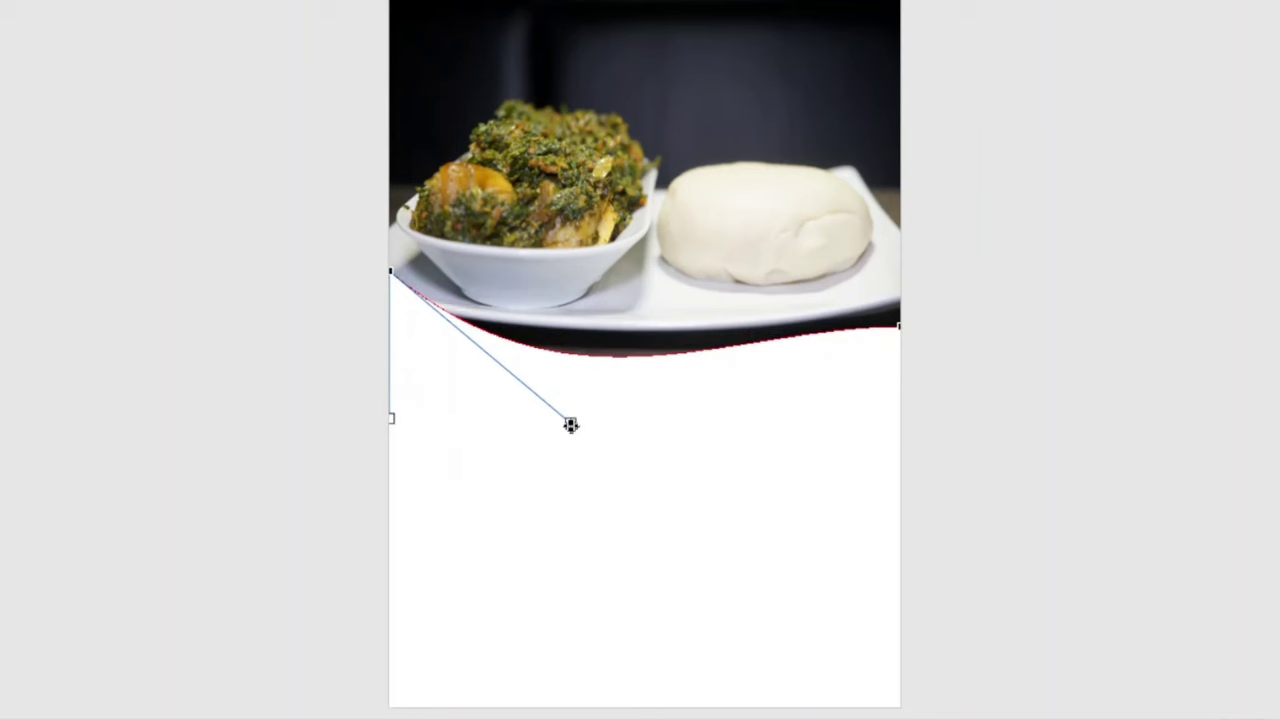
- Lower the wave's right end point slightly and make the dip shallower
left_click(901, 328)
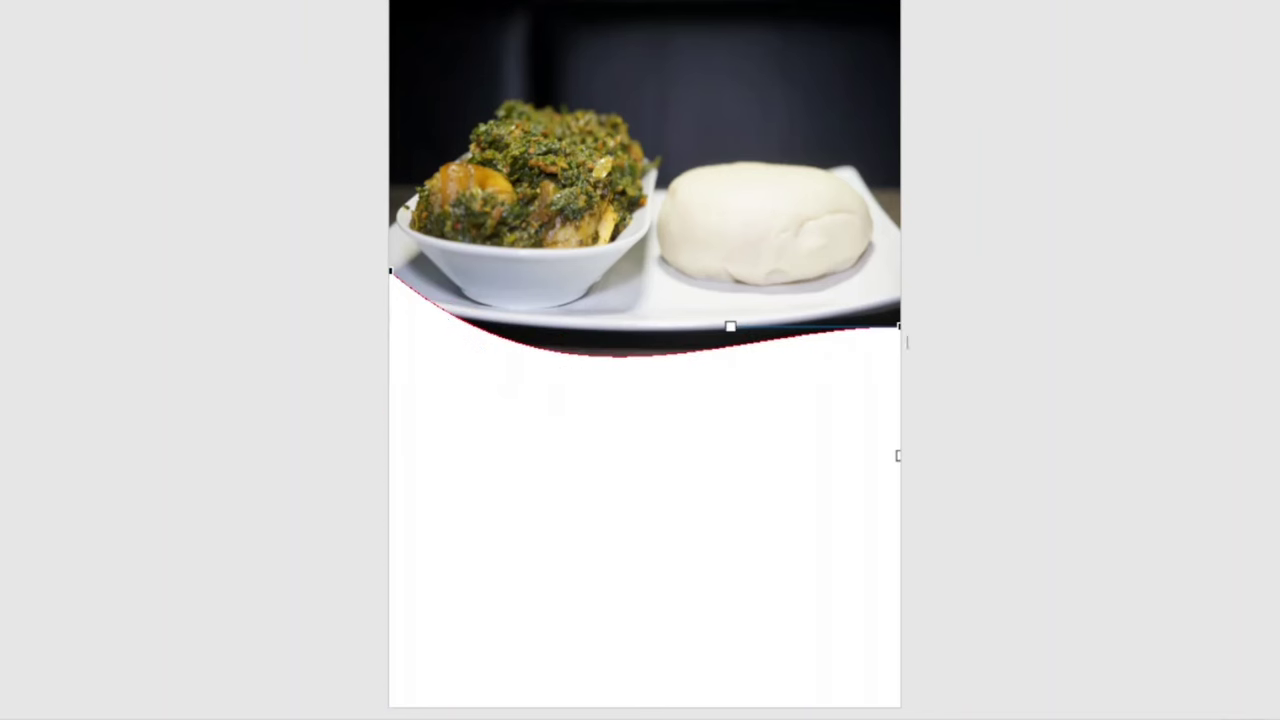
left_click_drag(897, 325, 895, 336)
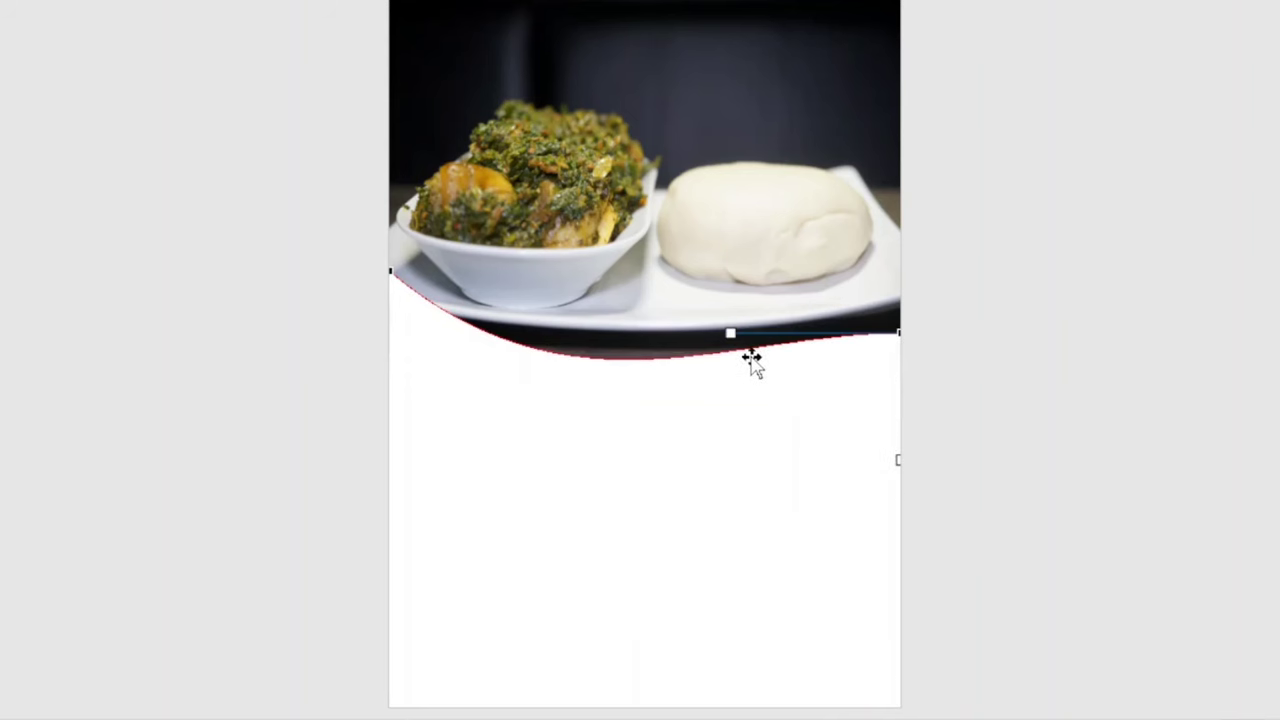
left_click_drag(730, 332, 730, 313)
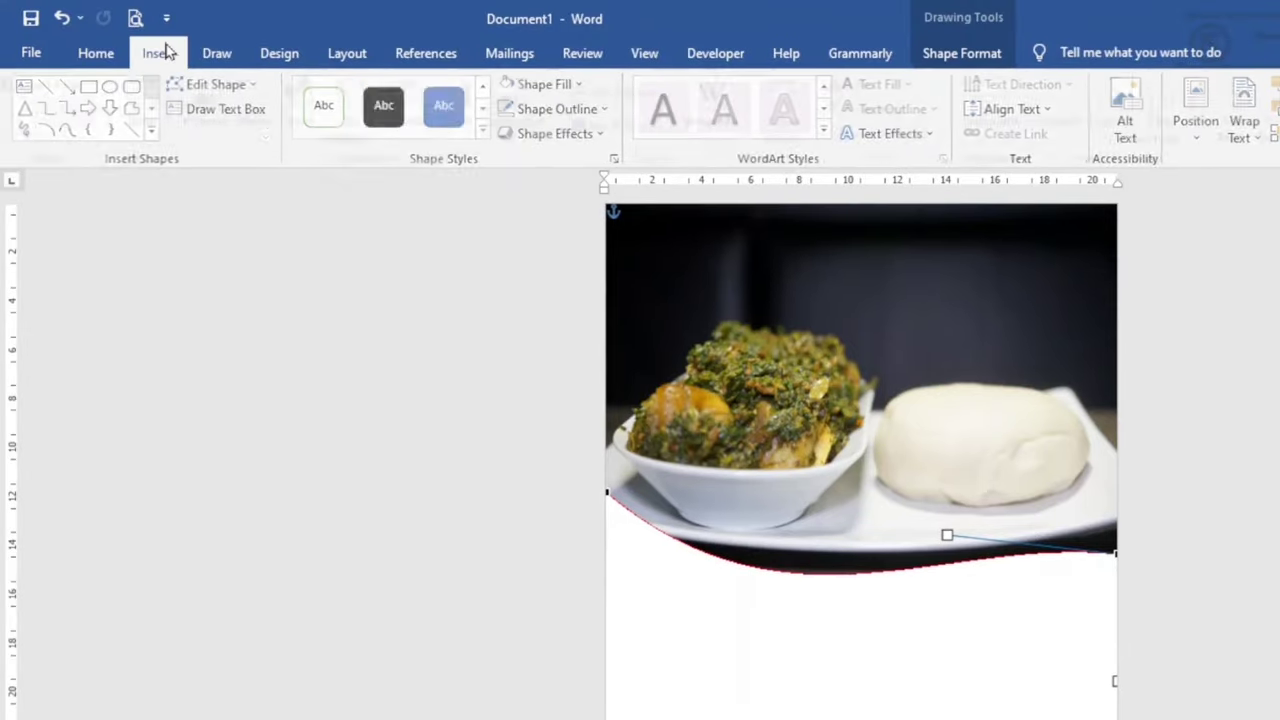
left_click(160, 50)
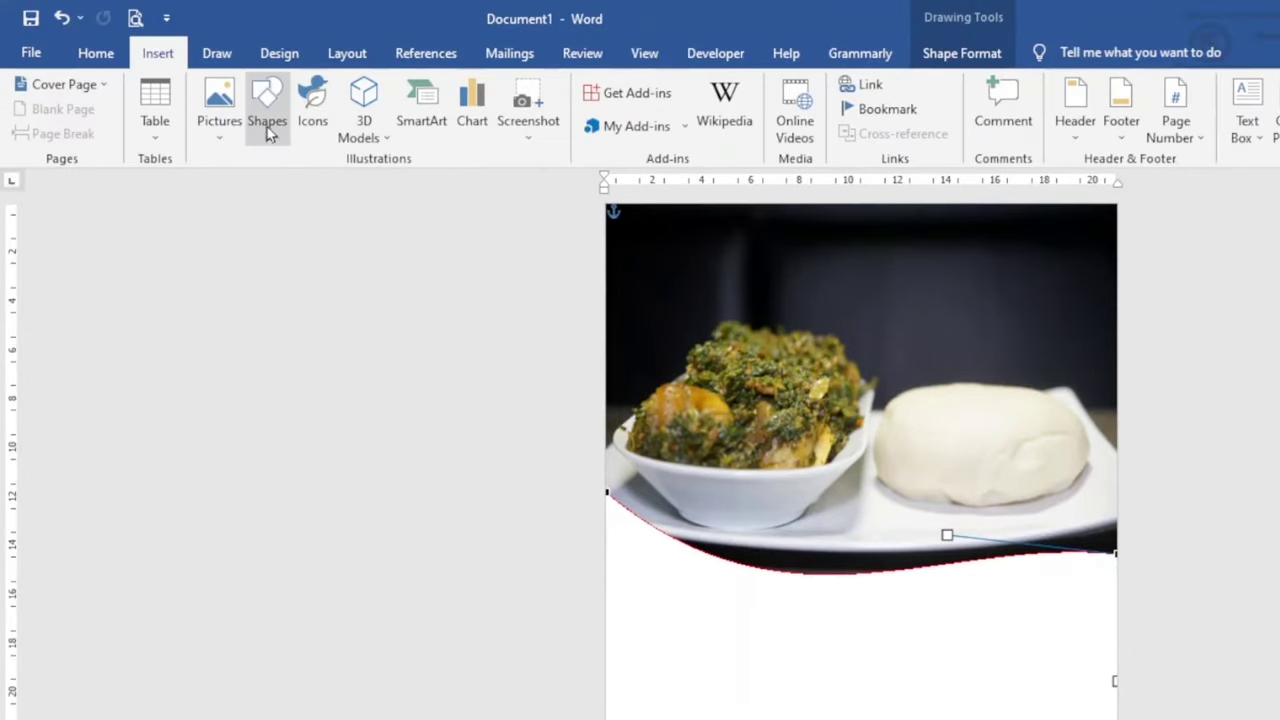
- Draw a rectangle across the lower page and fit it flush to both page edges
left_click(267, 128)
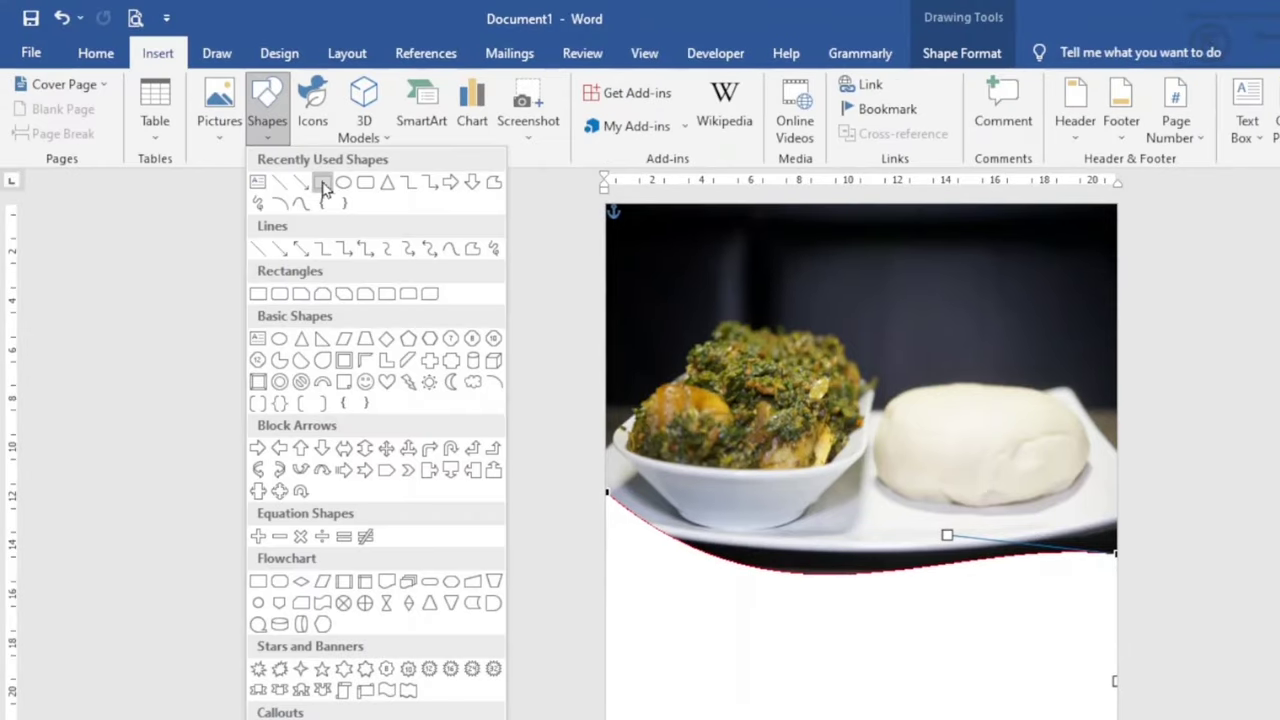
left_click(322, 184)
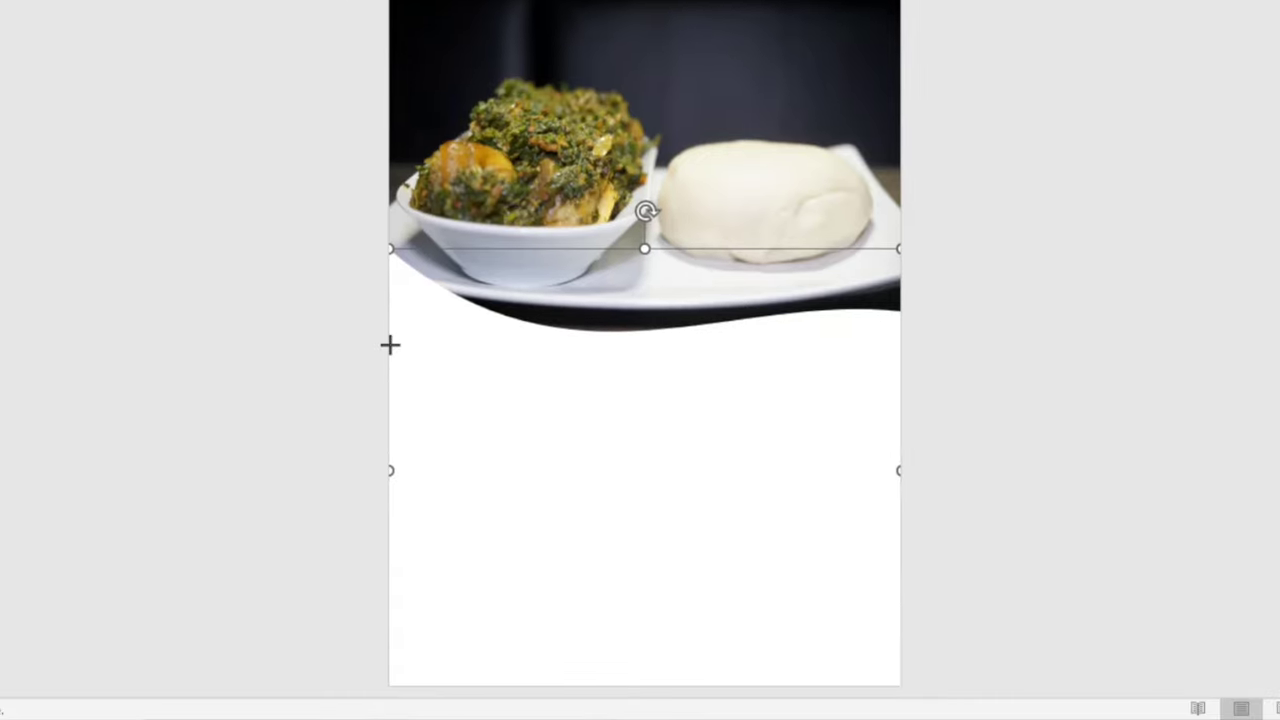
left_click_drag(392, 348, 894, 689)
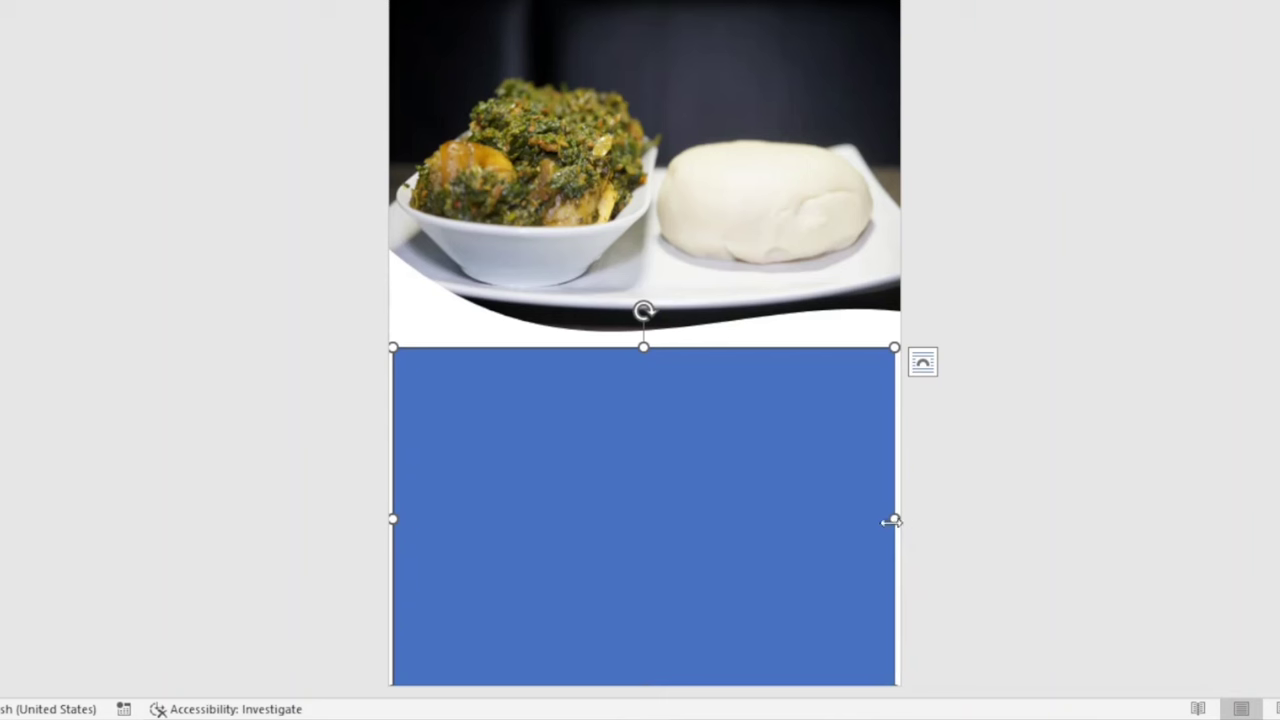
left_click_drag(892, 521, 890, 522)
left_click_drag(910, 528, 908, 527)
left_click_drag(390, 519, 393, 517)
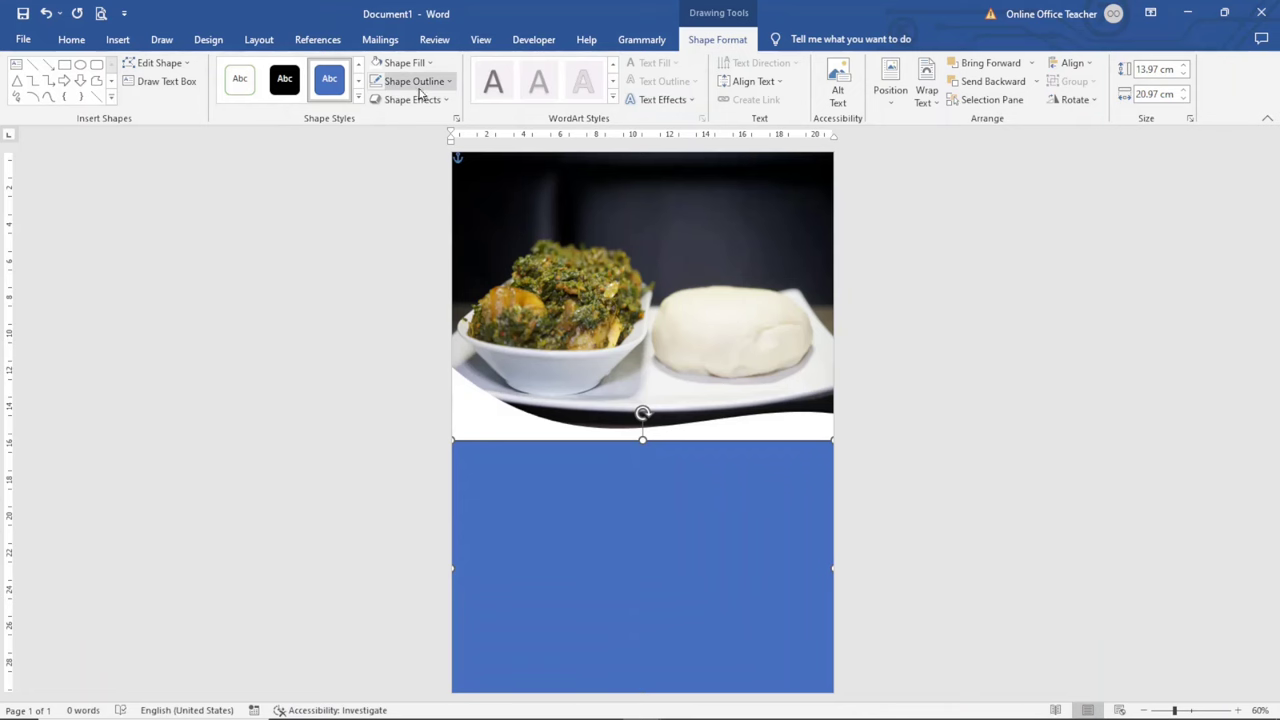
- Remove its outline and curve its top edge to follow the wave
left_click(416, 82)
left_click(416, 257)
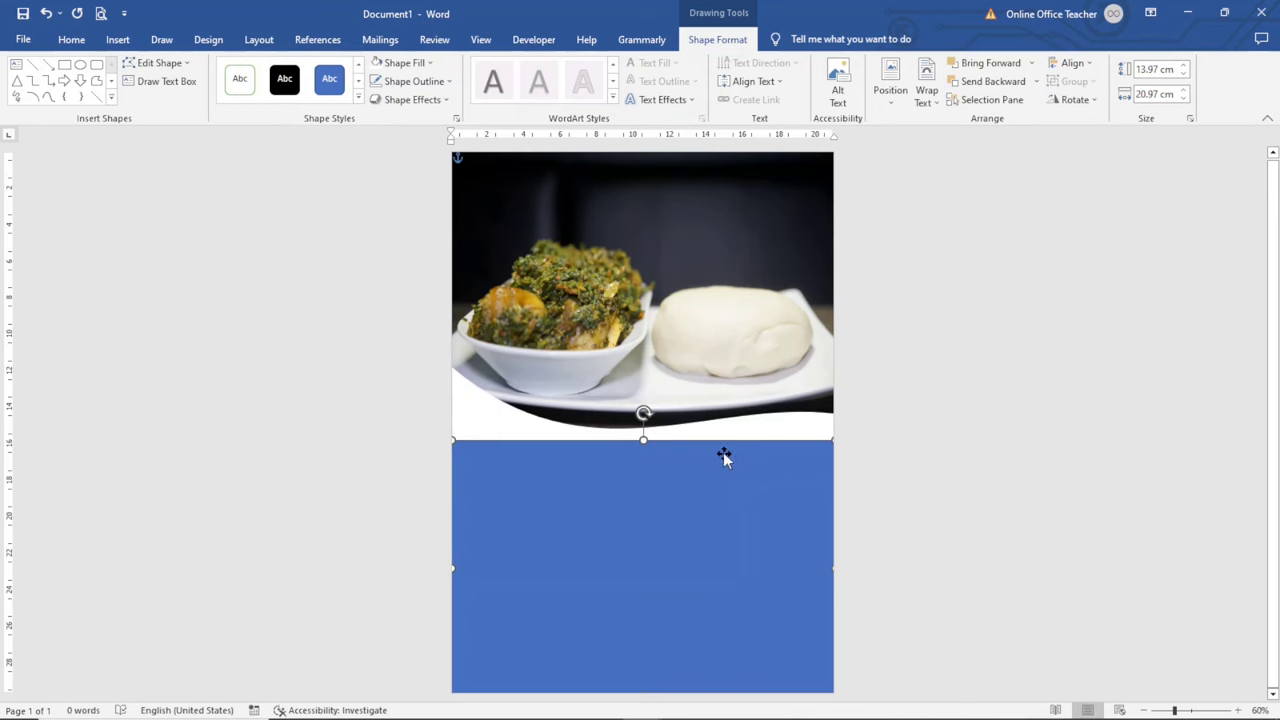
left_click(157, 63)
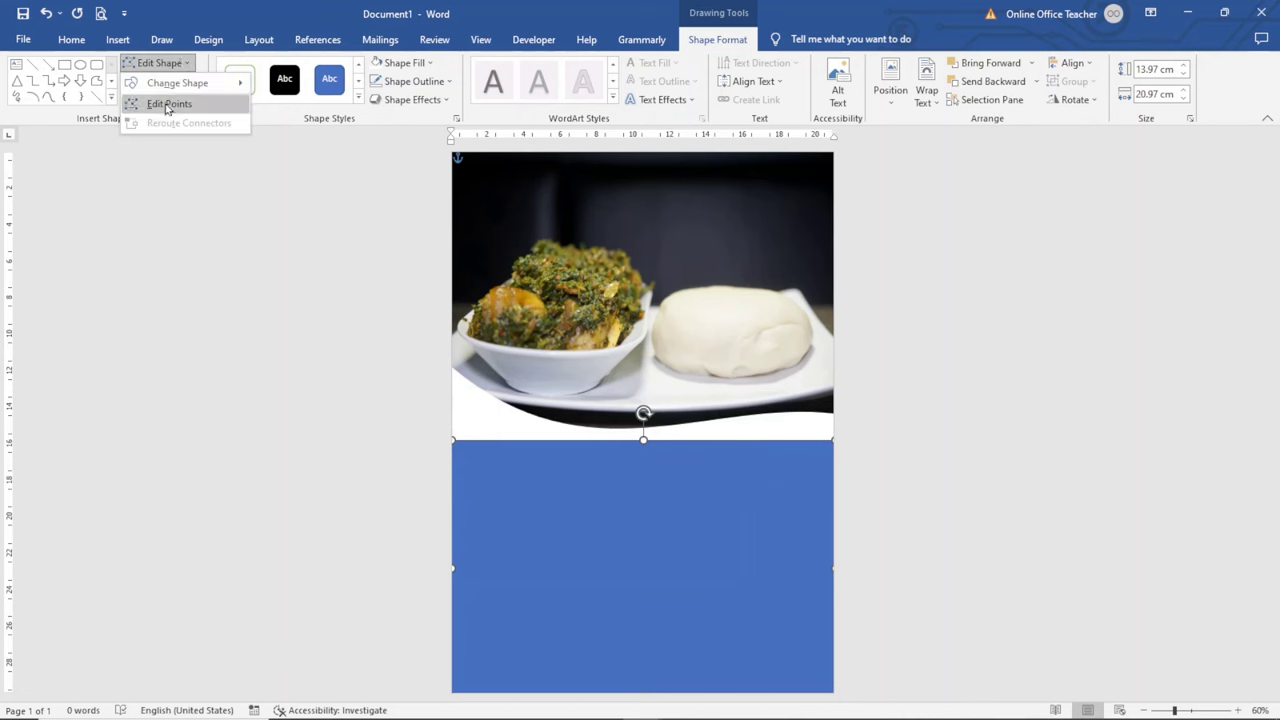
left_click(167, 105)
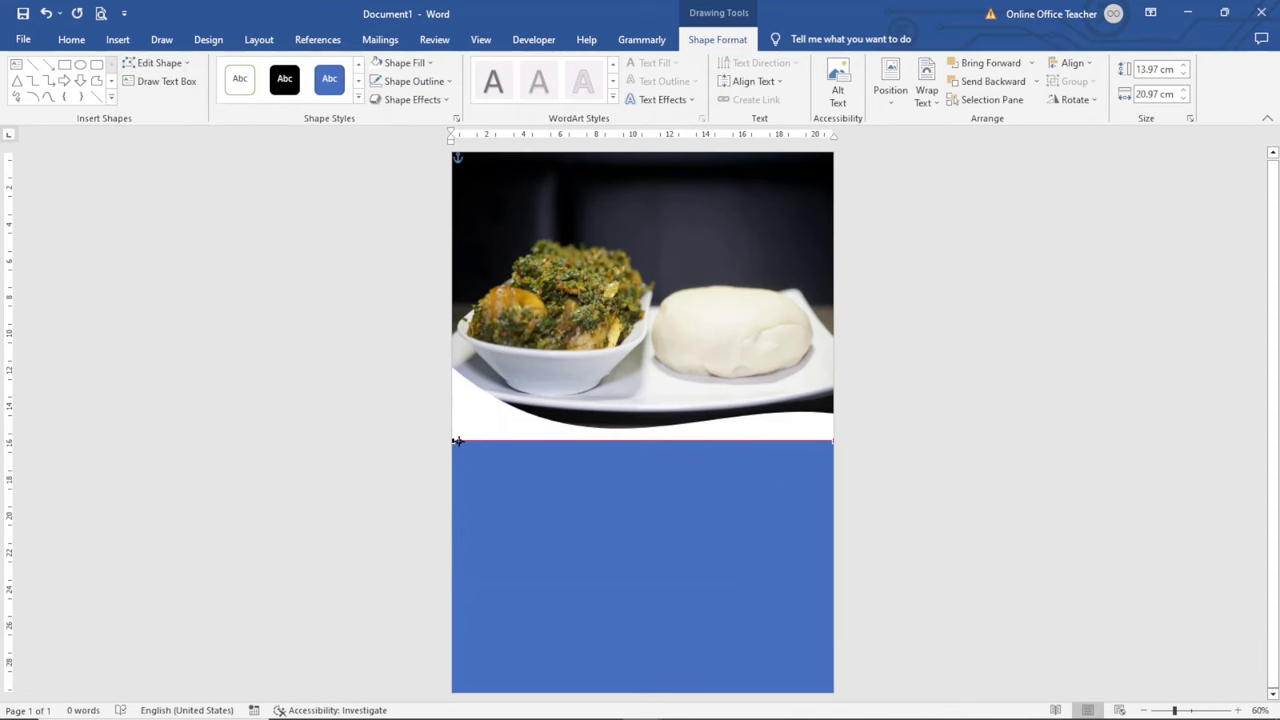
left_click_drag(580, 442, 587, 521)
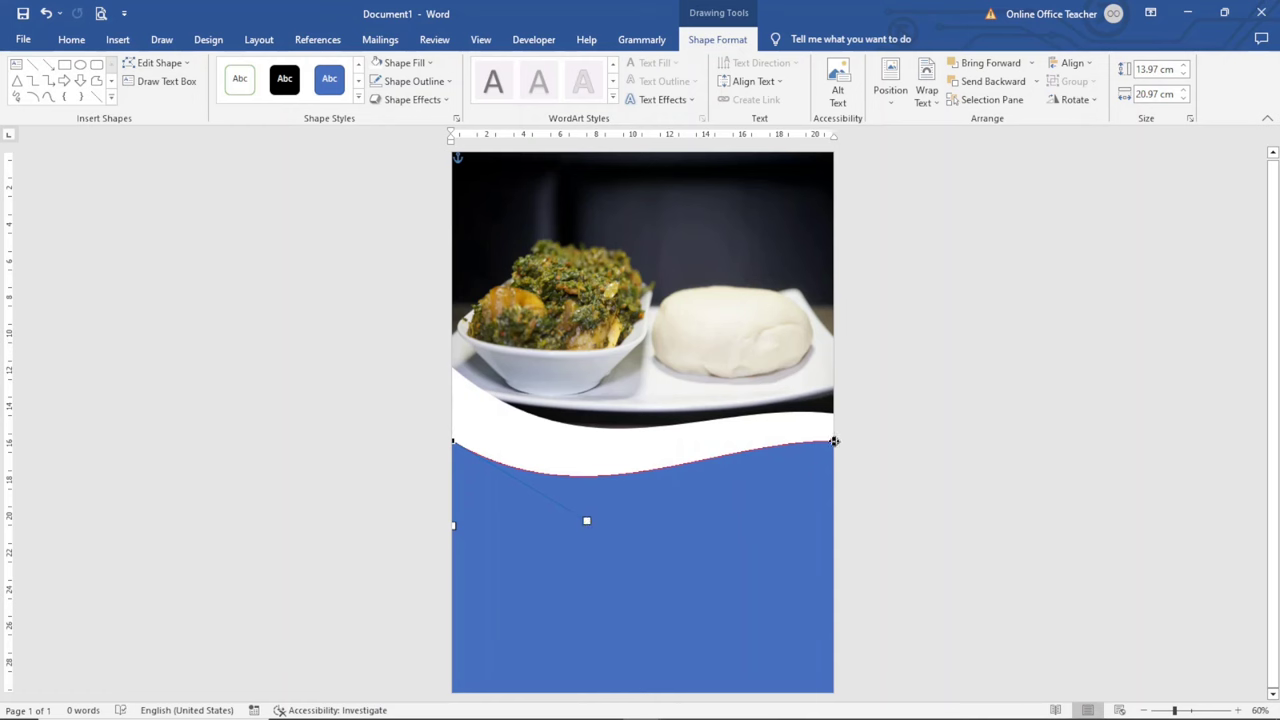
left_click_drag(834, 441, 833, 420)
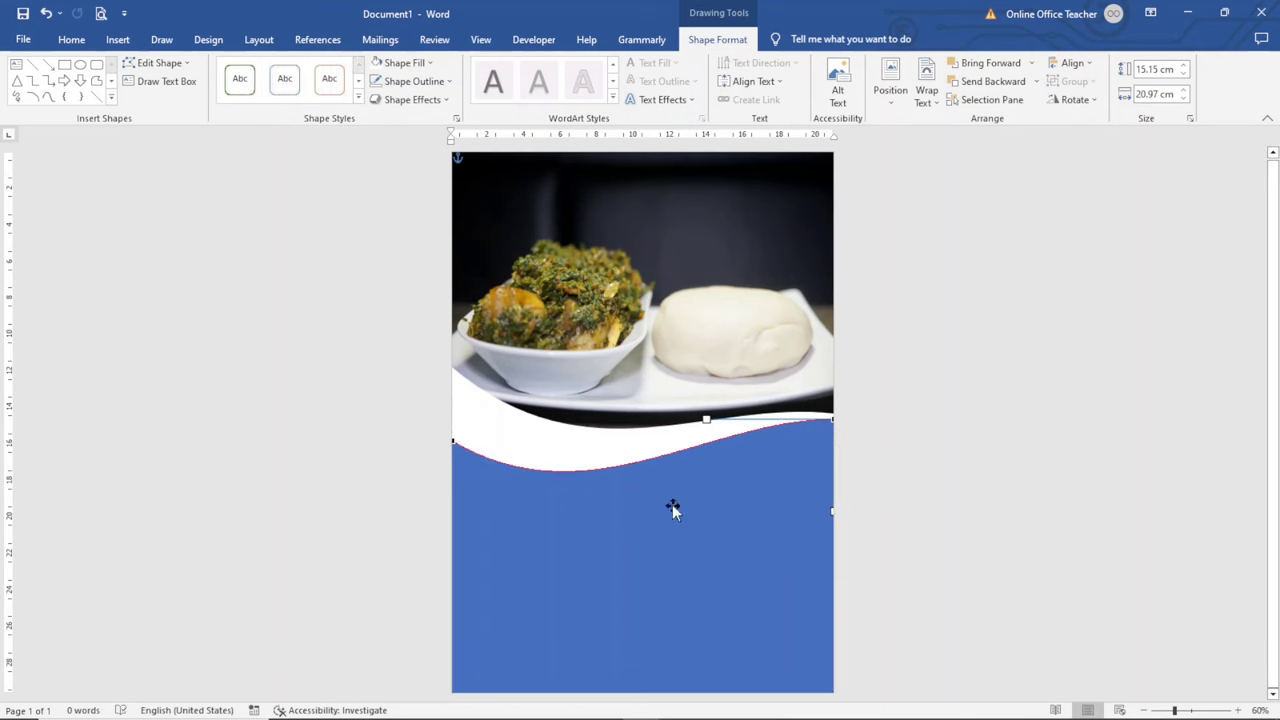
- Switch the lower shape to a gradient fill with only two stops
left_click(403, 63)
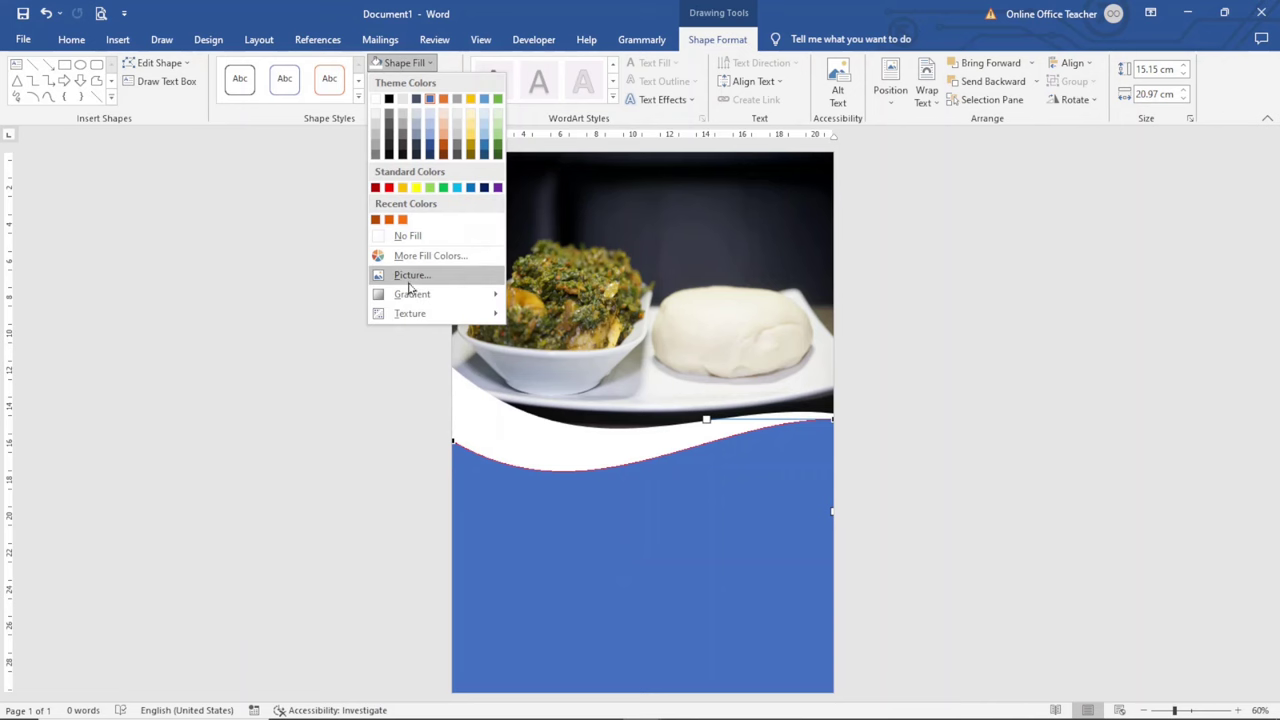
mouse_move(423, 297)
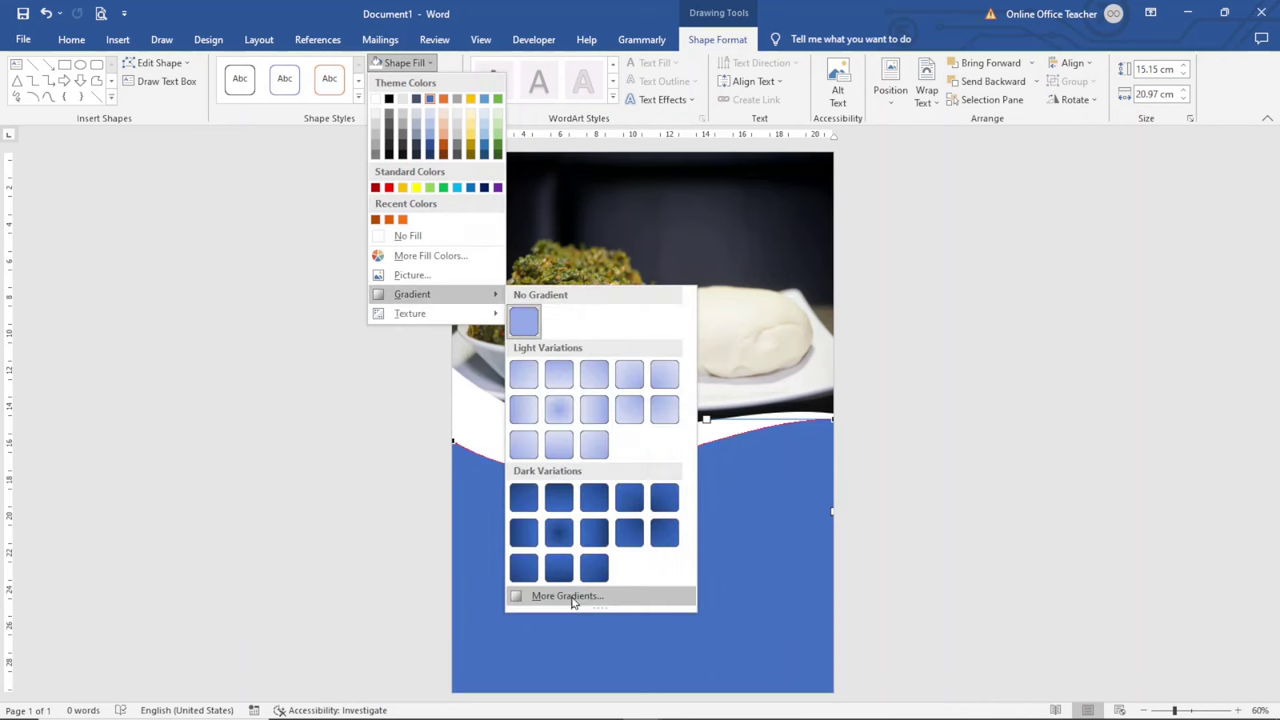
left_click(570, 597)
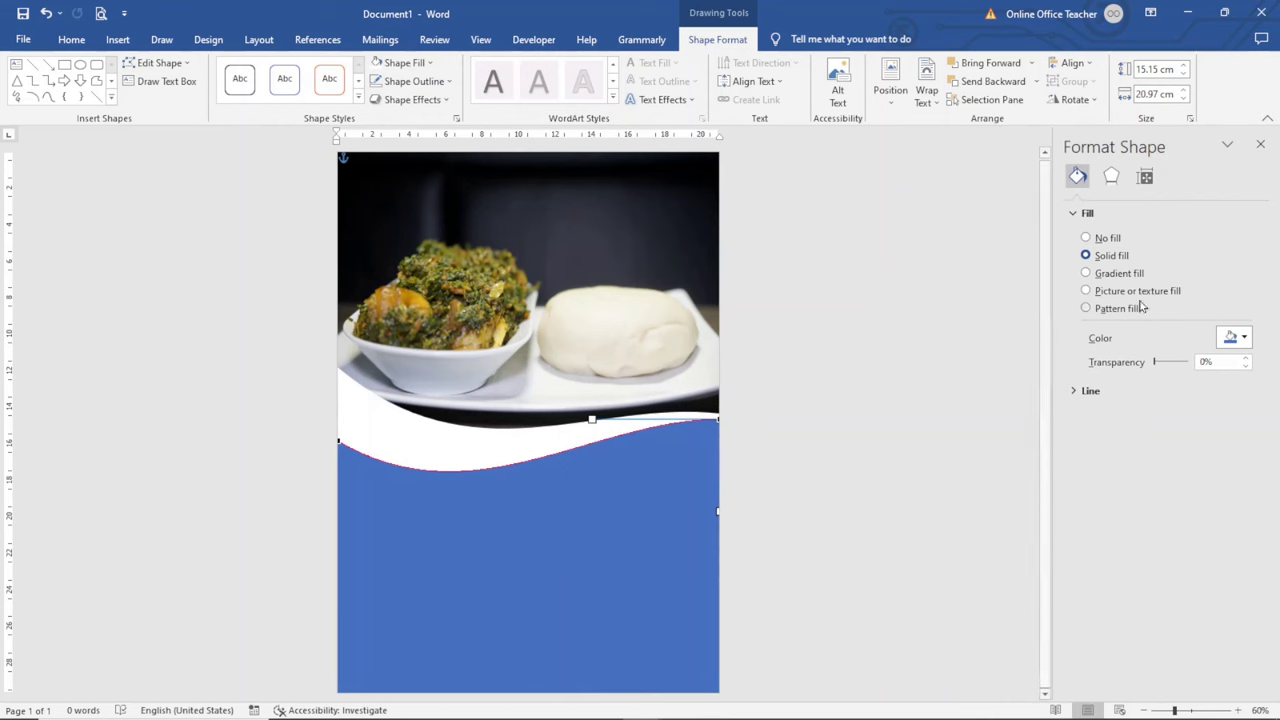
left_click(1128, 275)
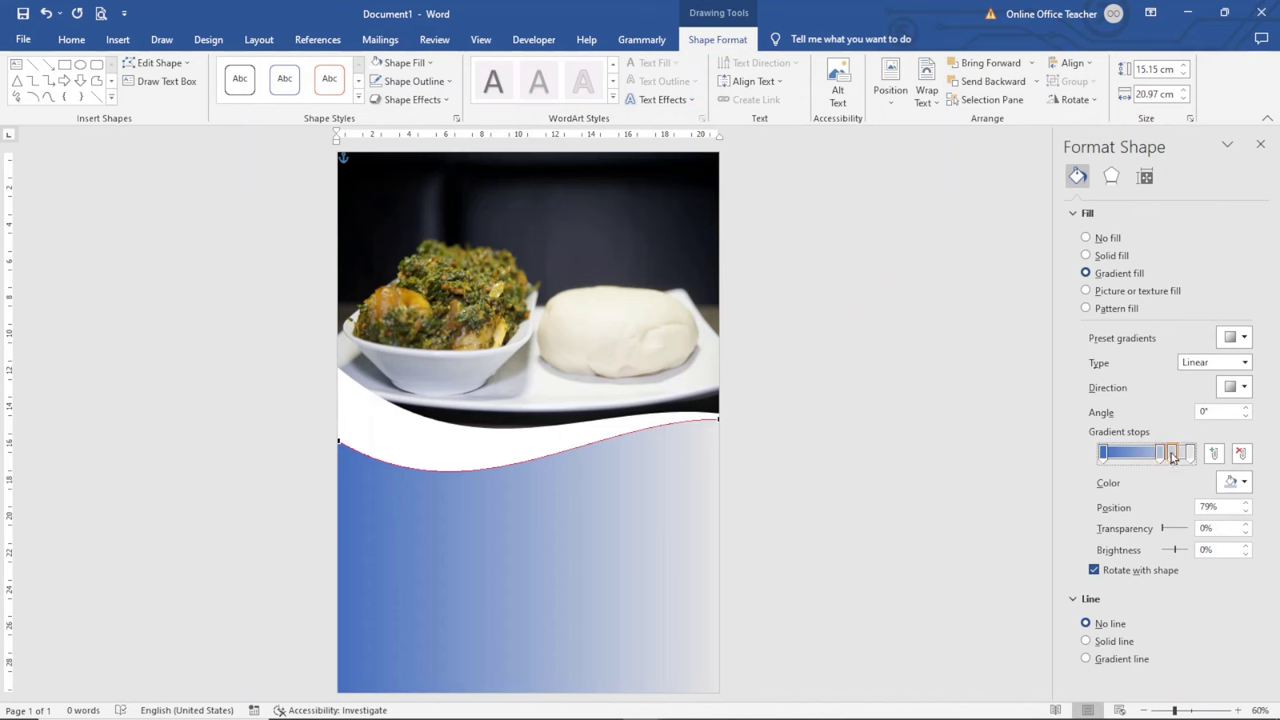
left_click(1240, 455)
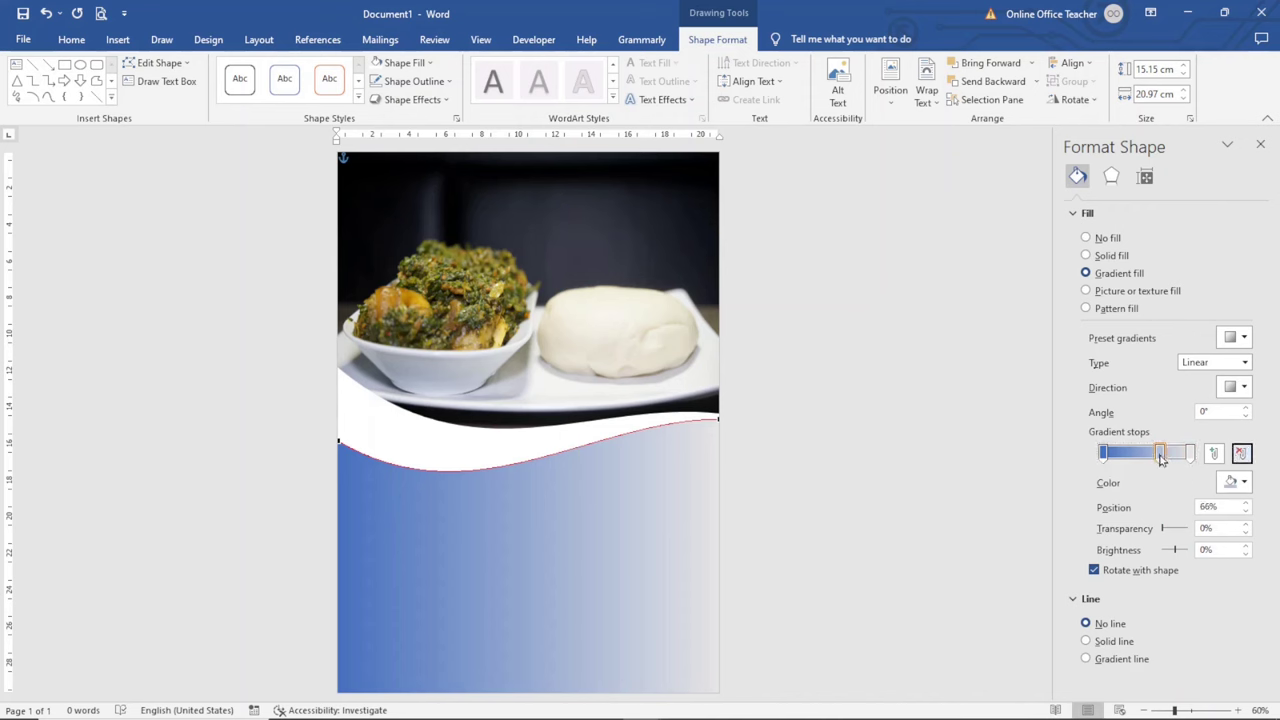
left_click(1241, 454)
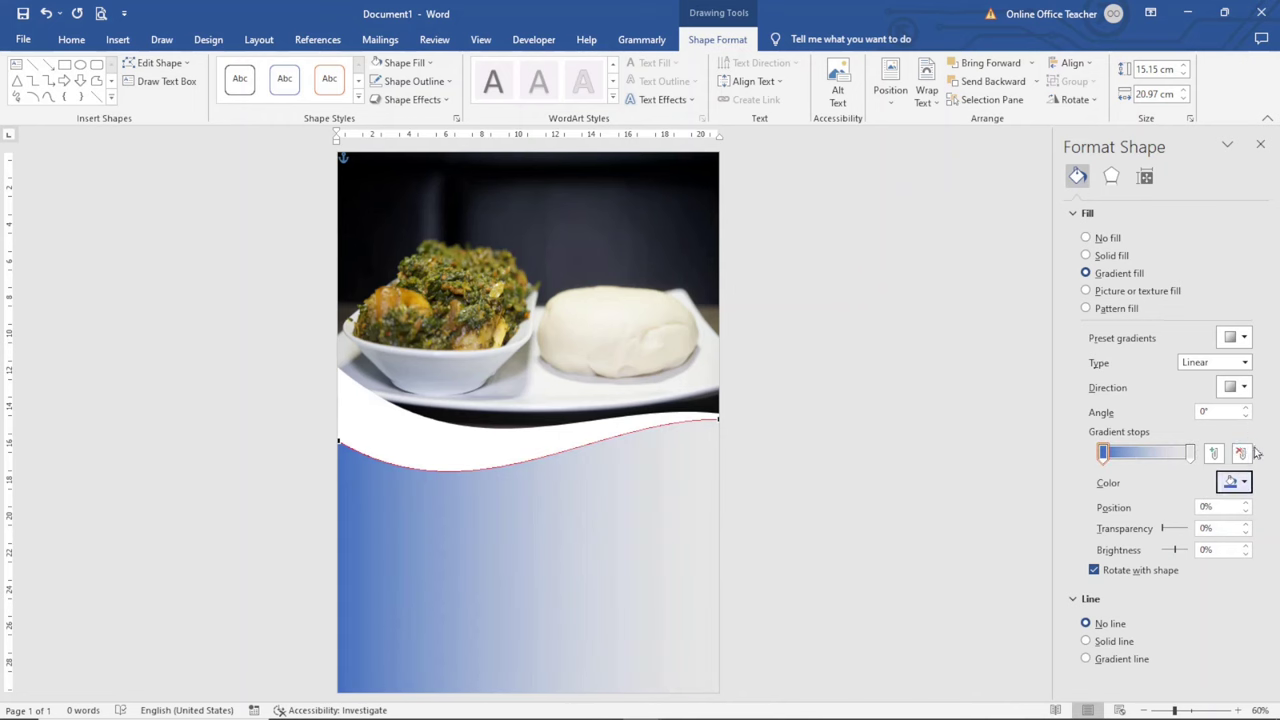
- Color the gradient's first stop dark orange and its end stop bright orange
left_click(1244, 484)
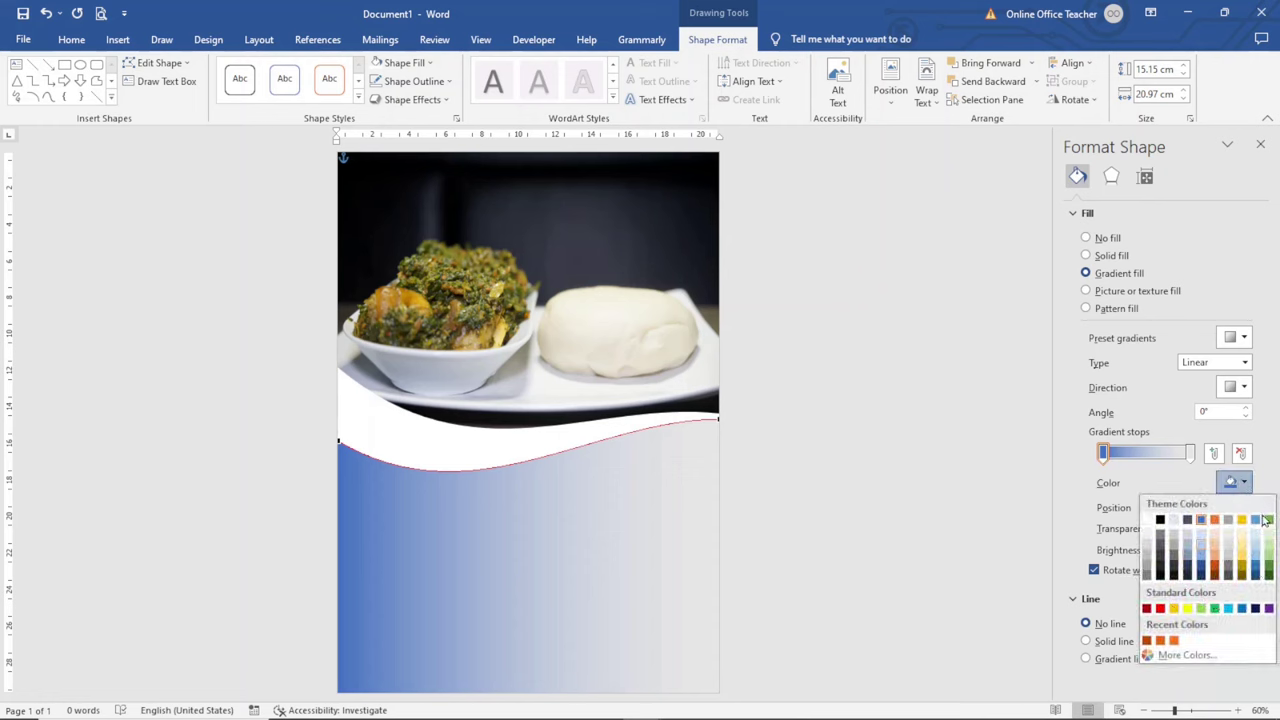
left_click(1147, 641)
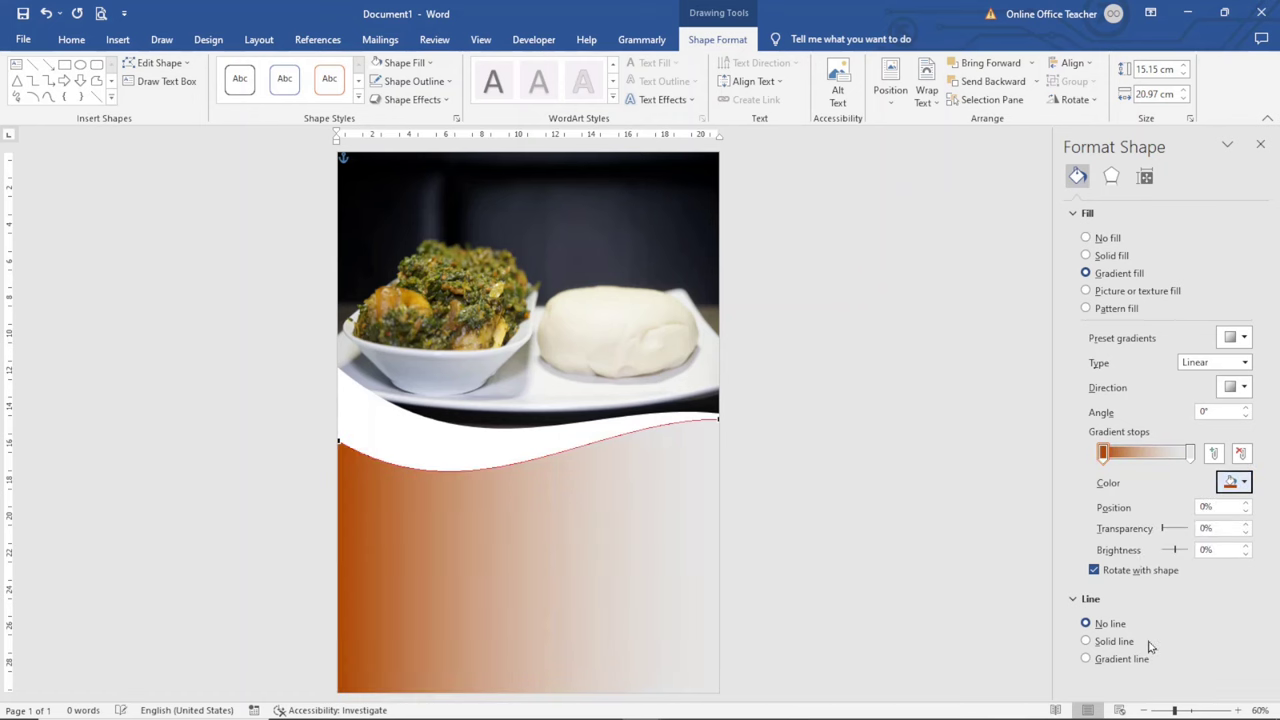
left_click(1190, 454)
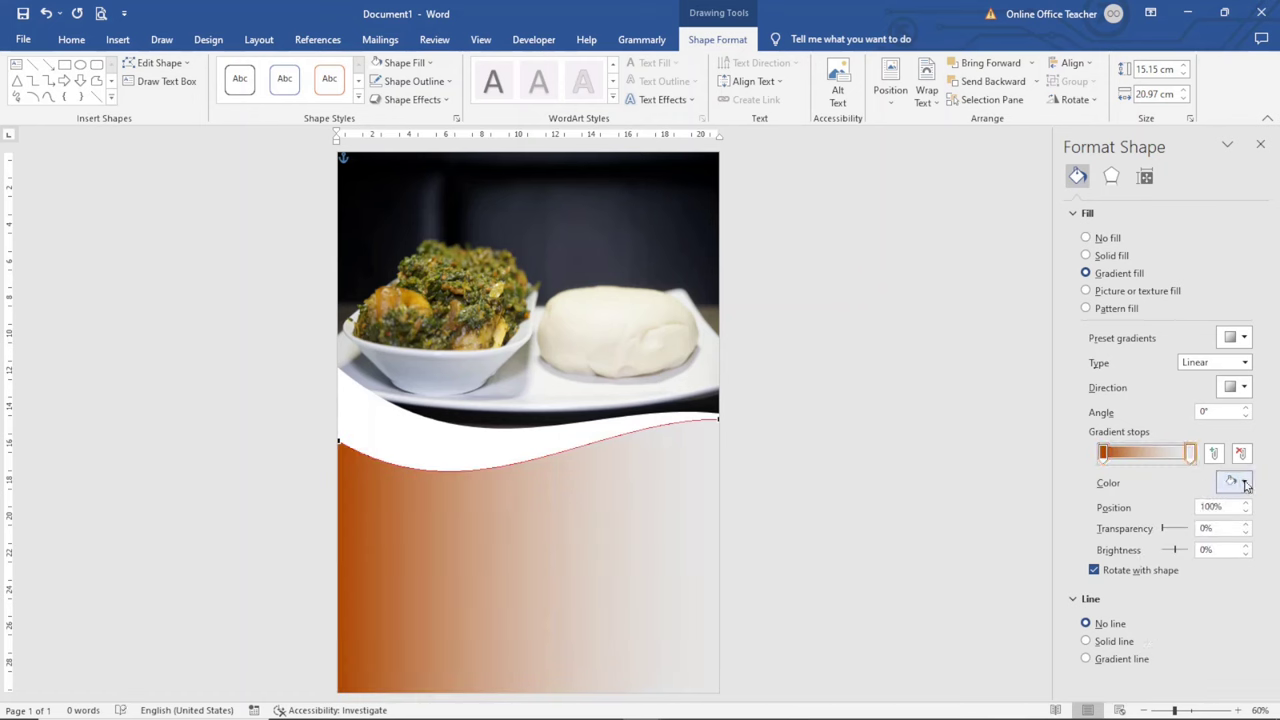
left_click(1236, 482)
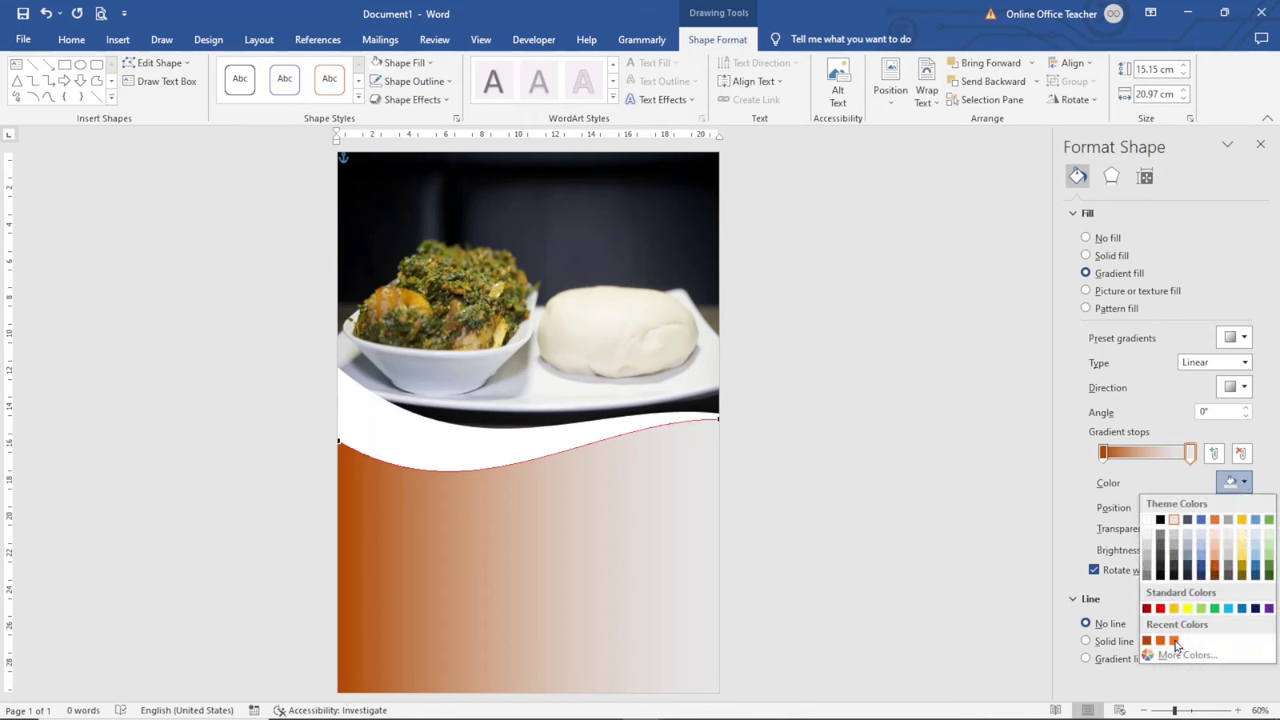
left_click(1174, 641)
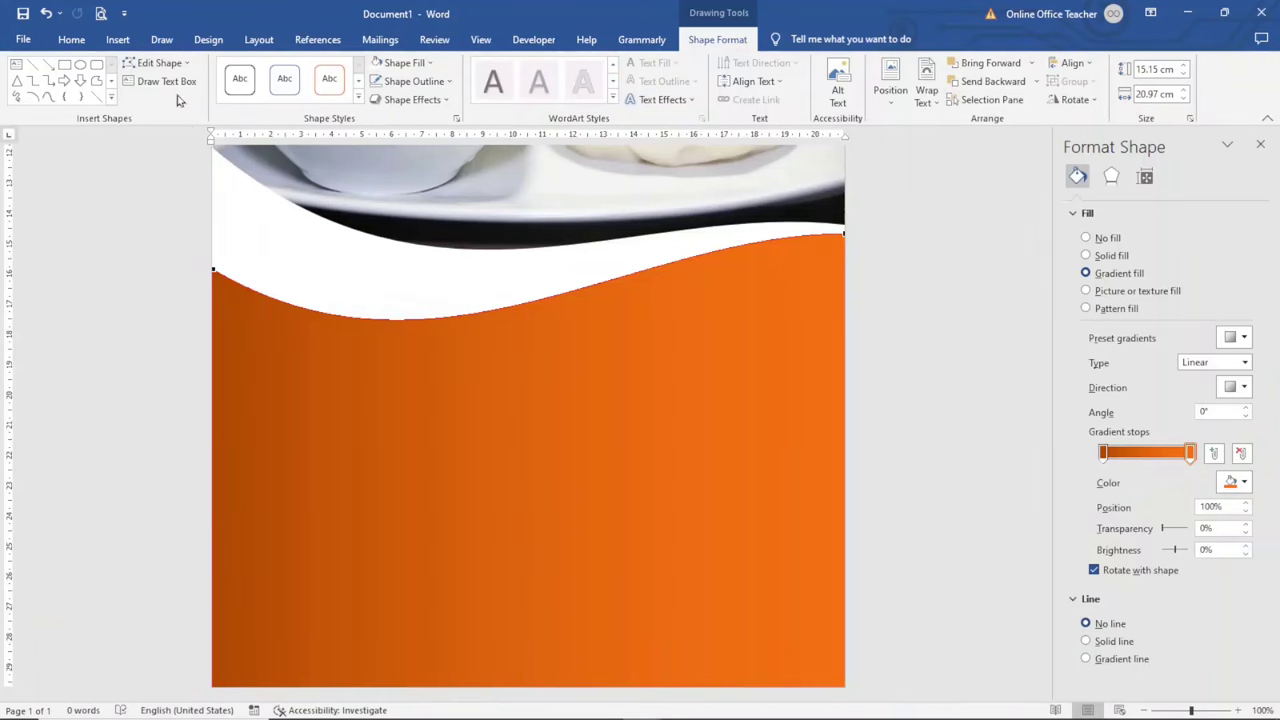
- Draw an oval on the orange area near the right side
left_click(118, 40)
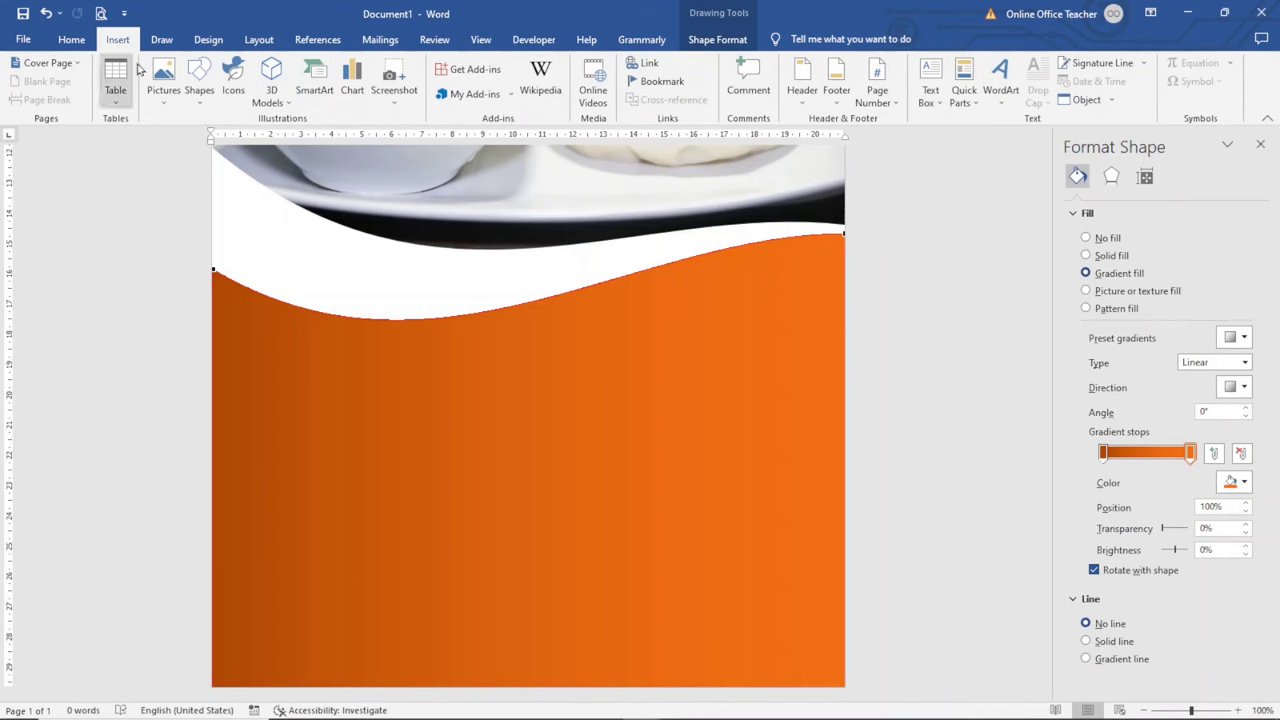
left_click(199, 92)
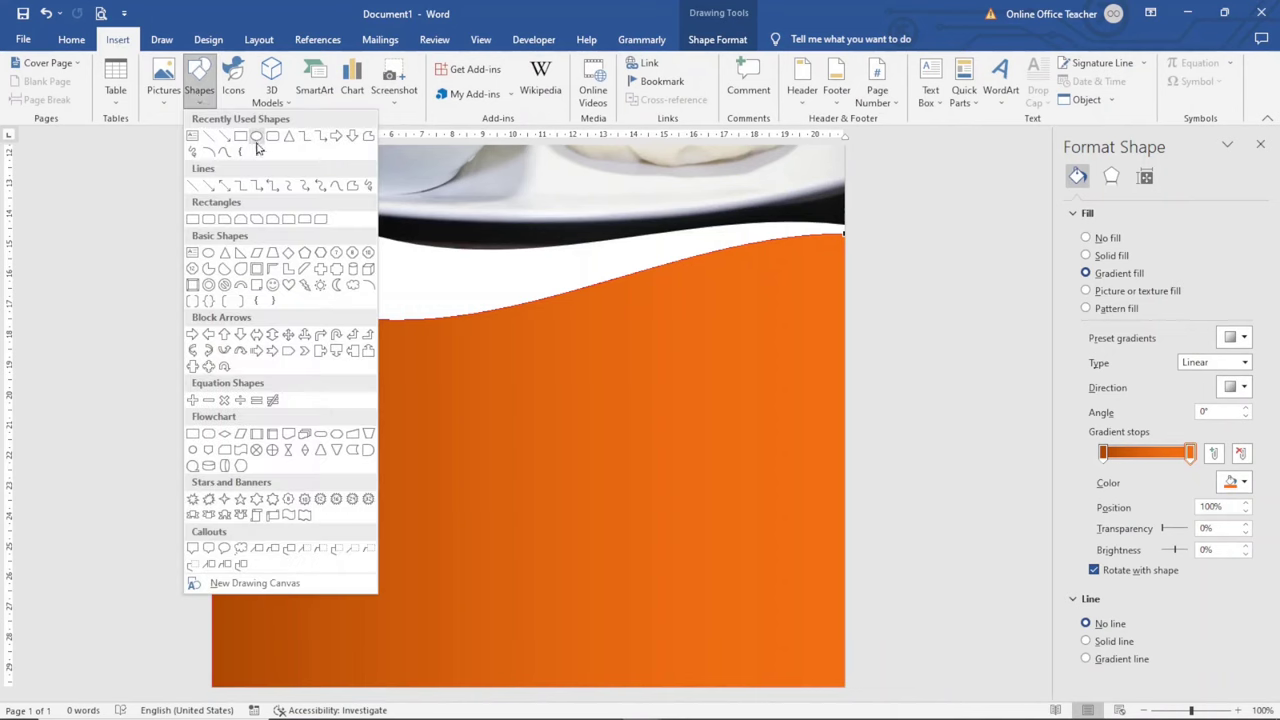
left_click(261, 140)
left_click_drag(674, 272, 822, 441)
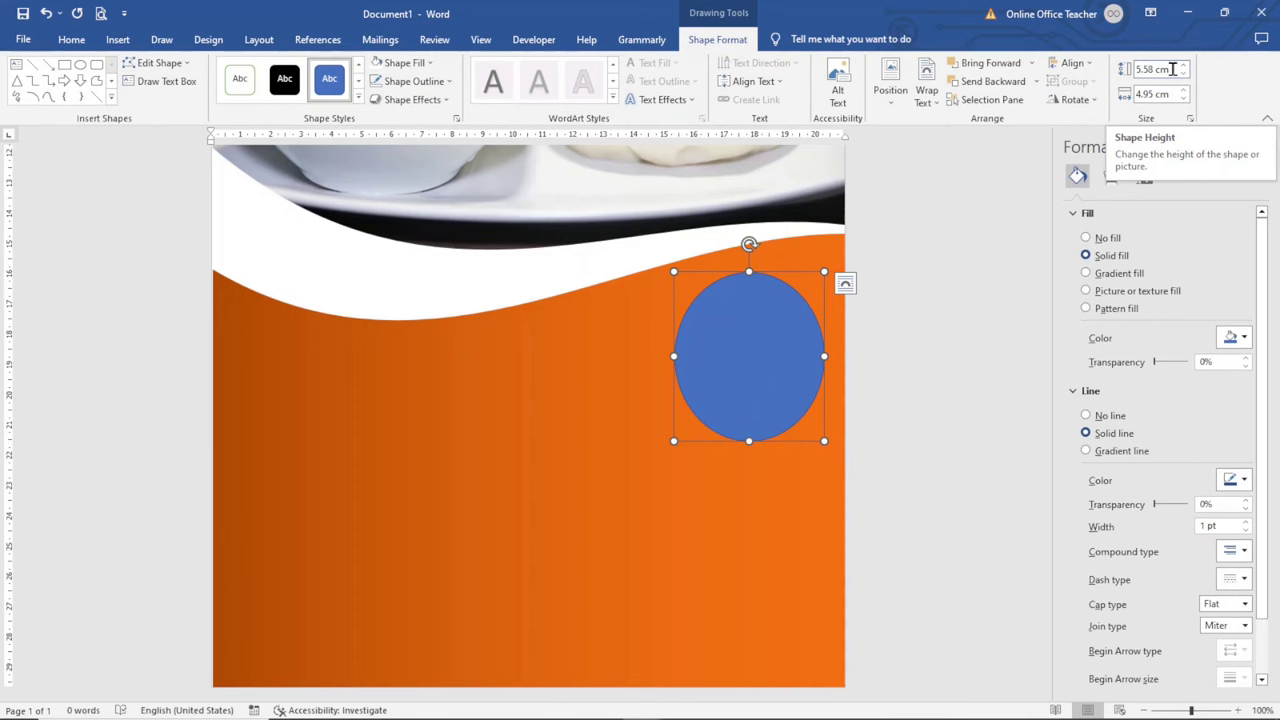
- Size the oval to 4.5 cm height and 4.5 cm width, making a circle
left_click(1173, 69)
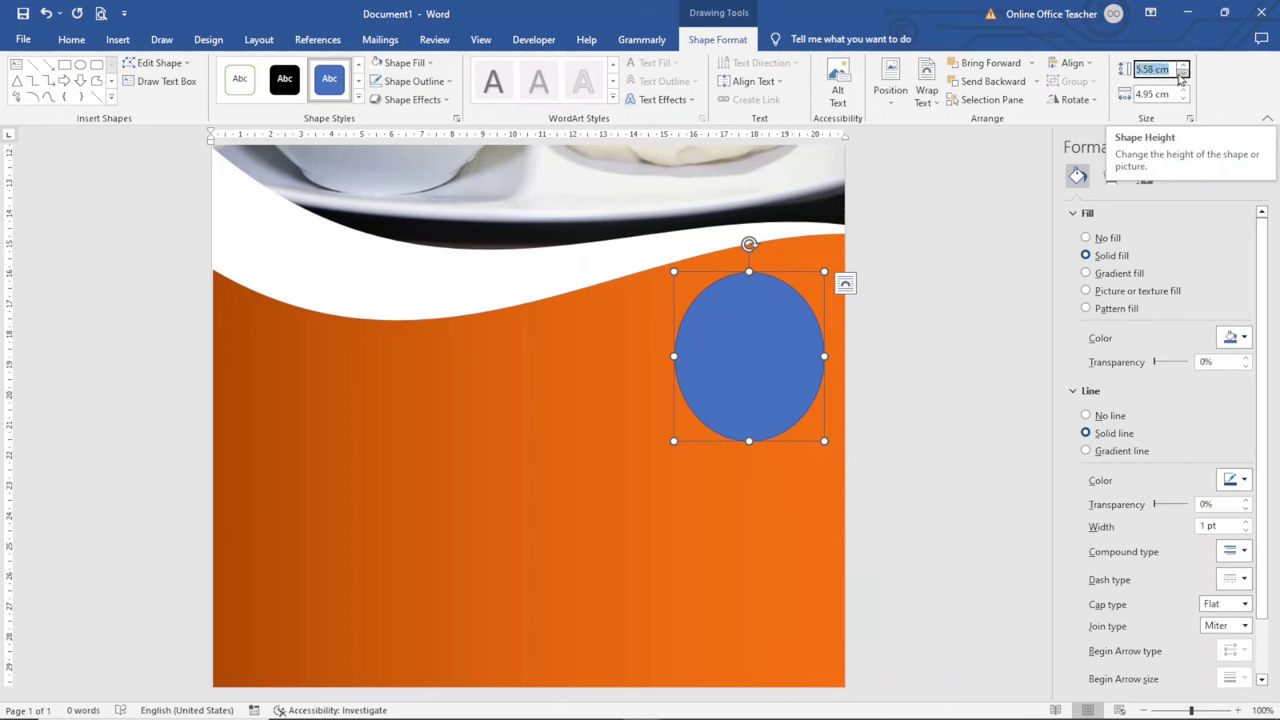
type("4.5")
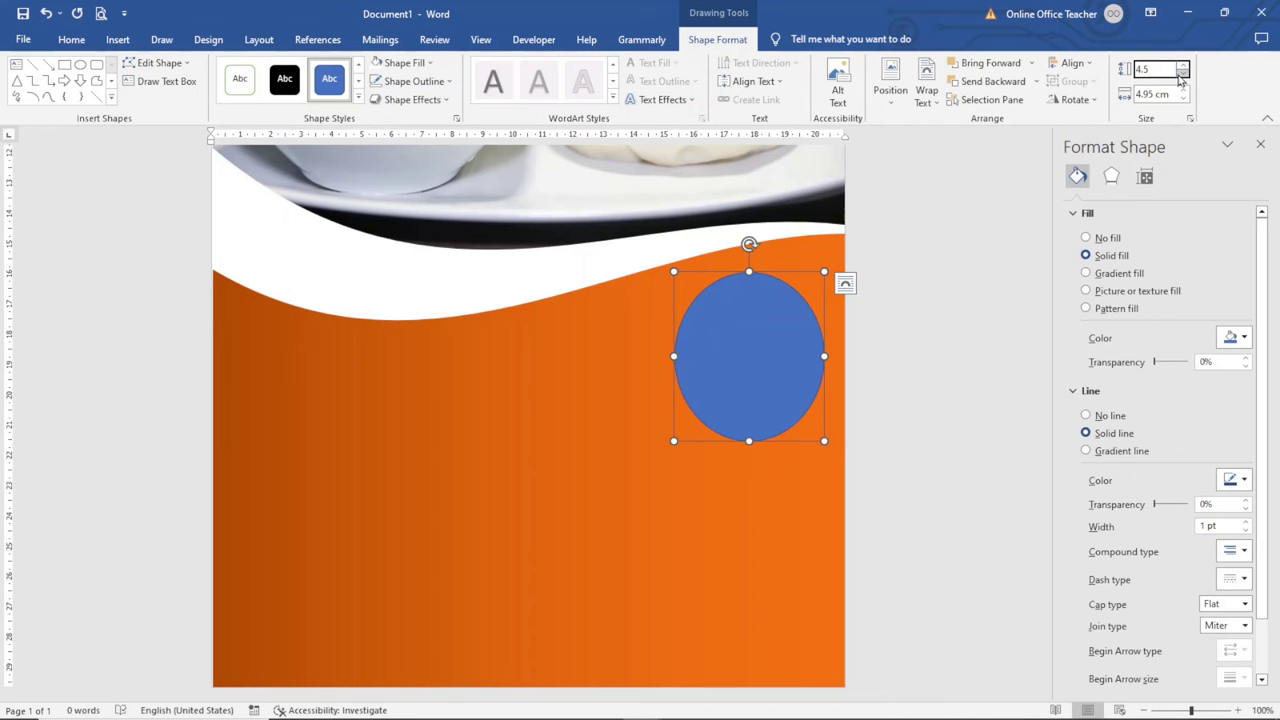
key("Tab")
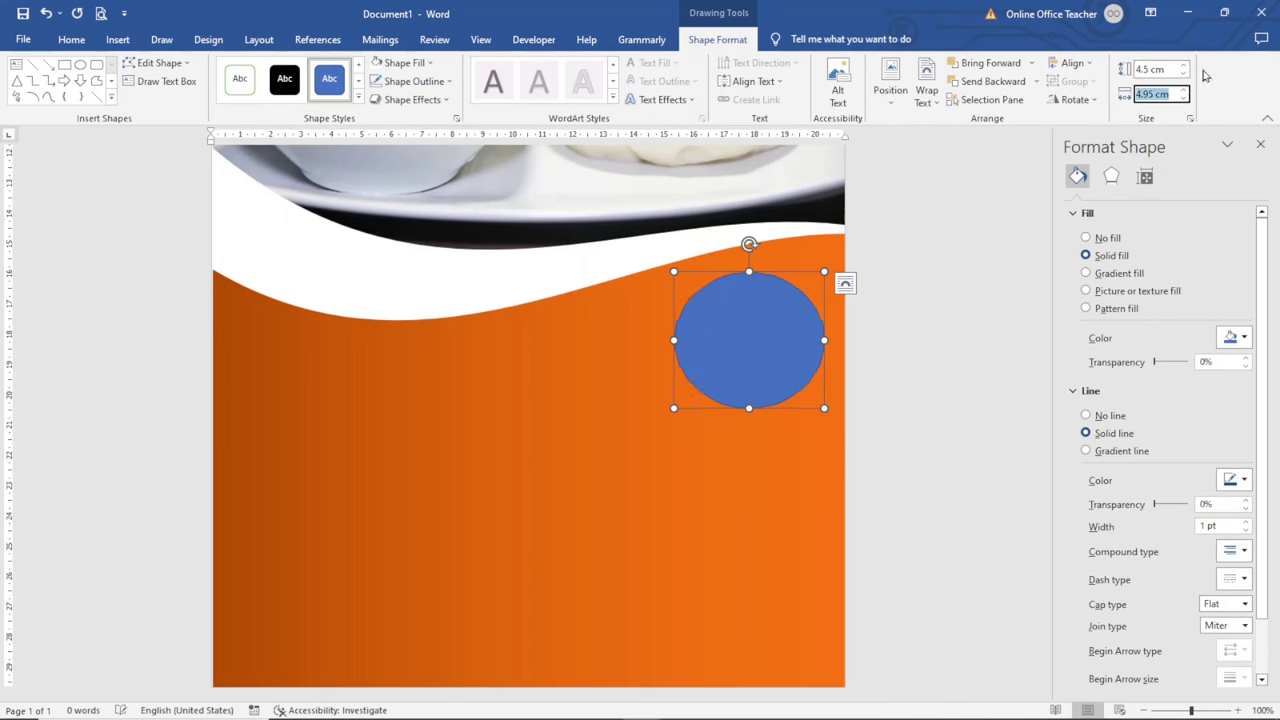
type("4.5")
key("Return")
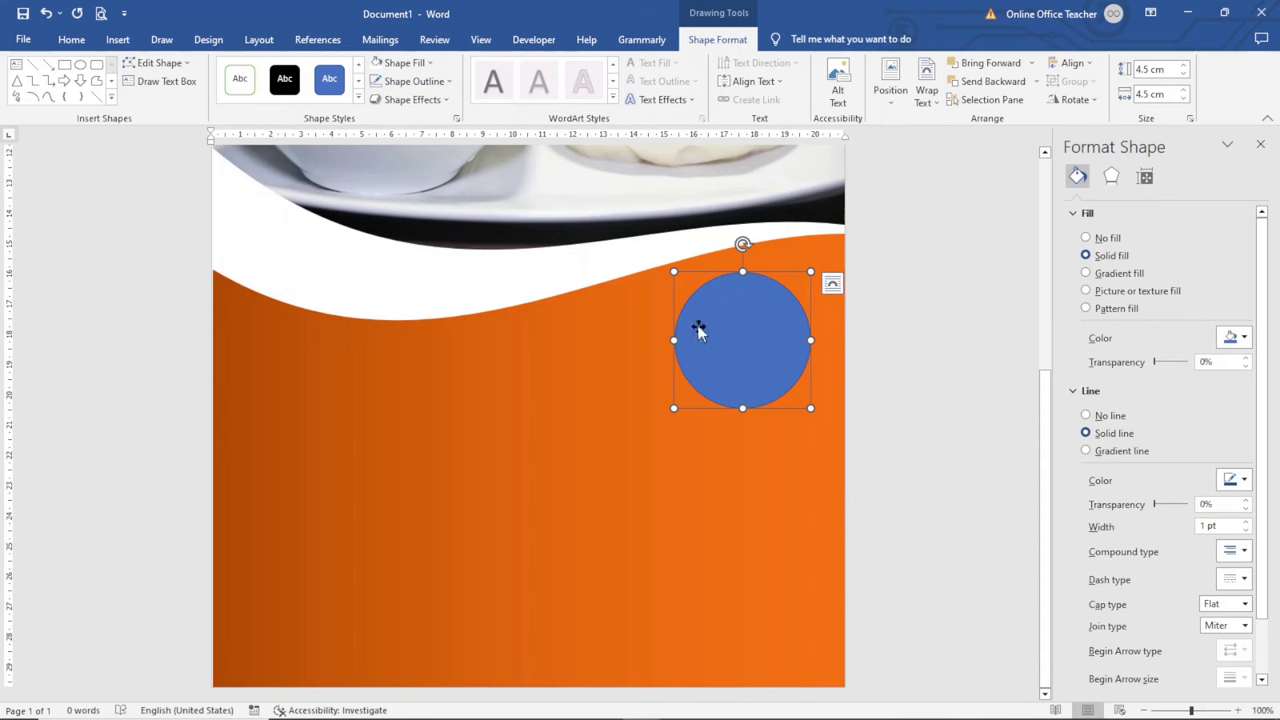
left_click(430, 84)
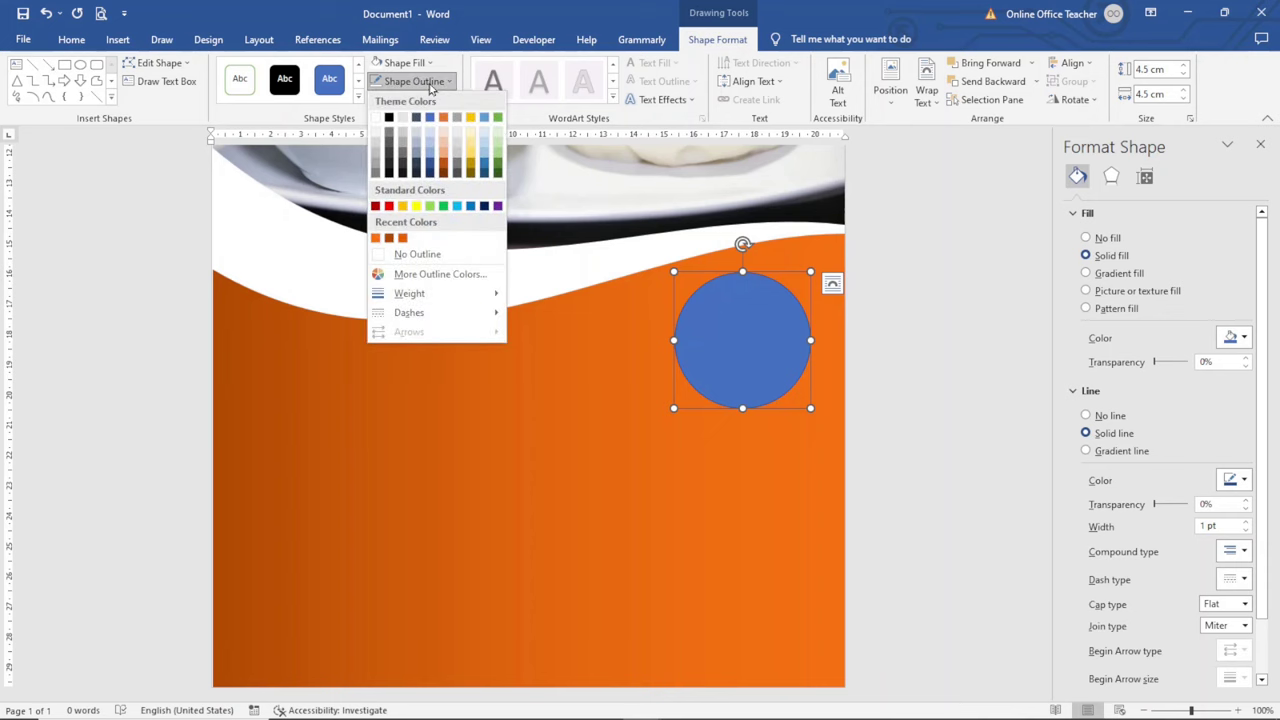
- Set the circle's outline width to 6 pt
mouse_move(410, 293)
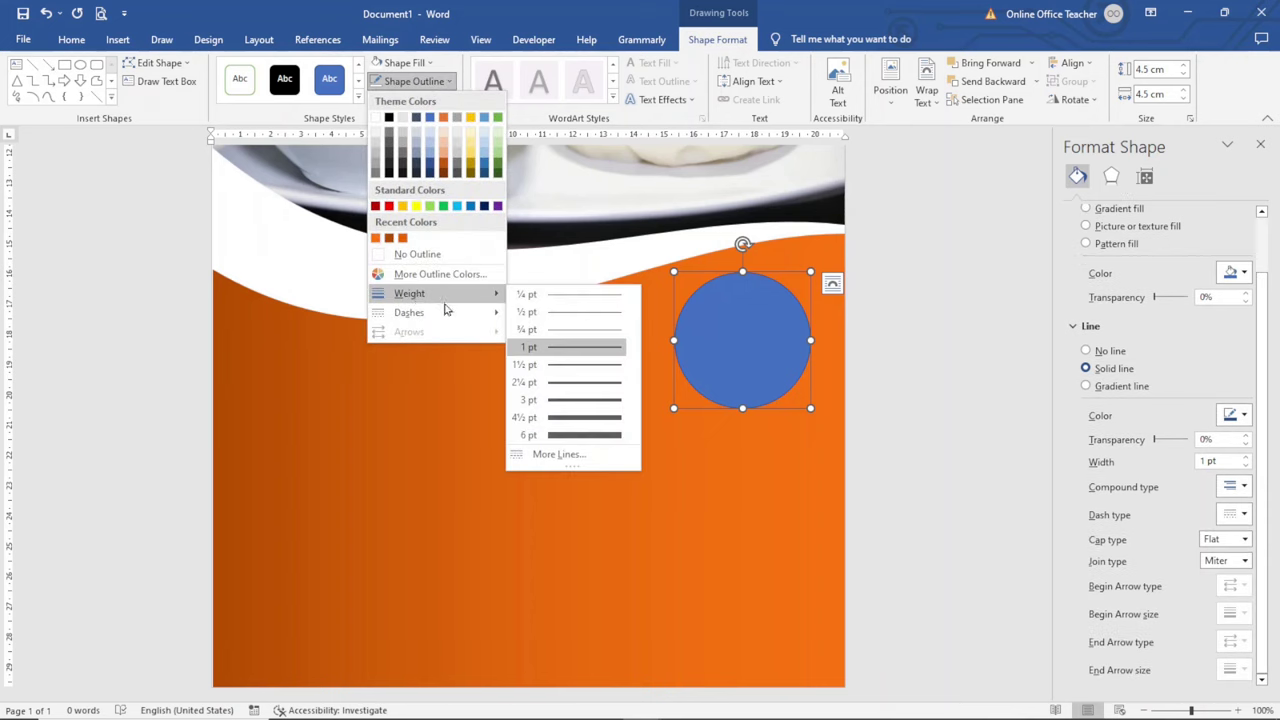
left_click(558, 455)
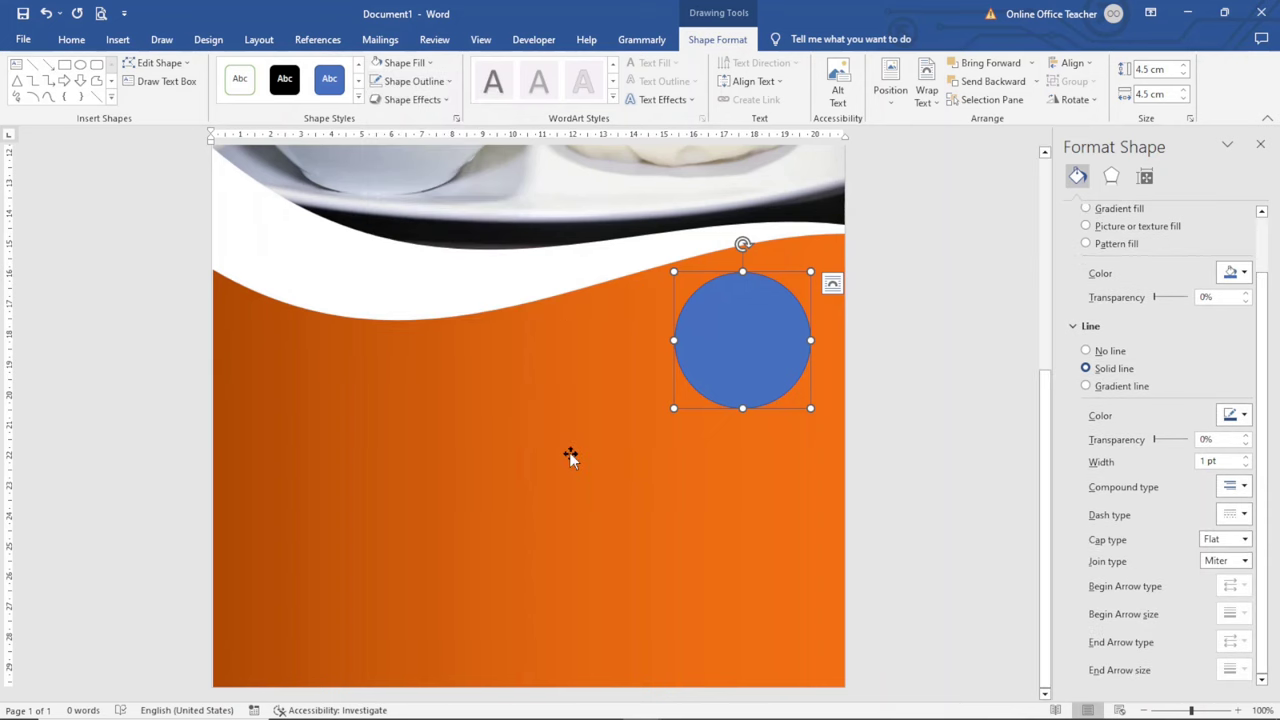
left_click_drag(1208, 460, 1193, 461)
type("6")
key("Return")
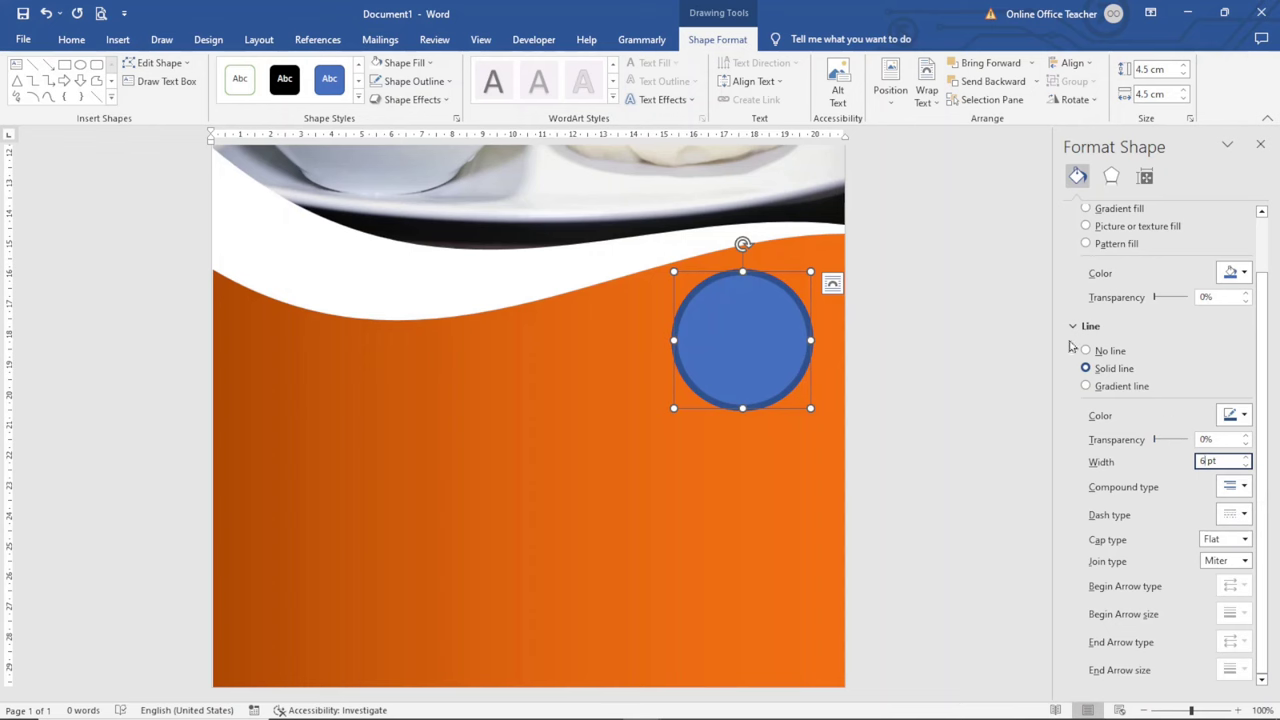
- Make the outline a two-stop gradient line from gold to orange
left_click(1108, 390)
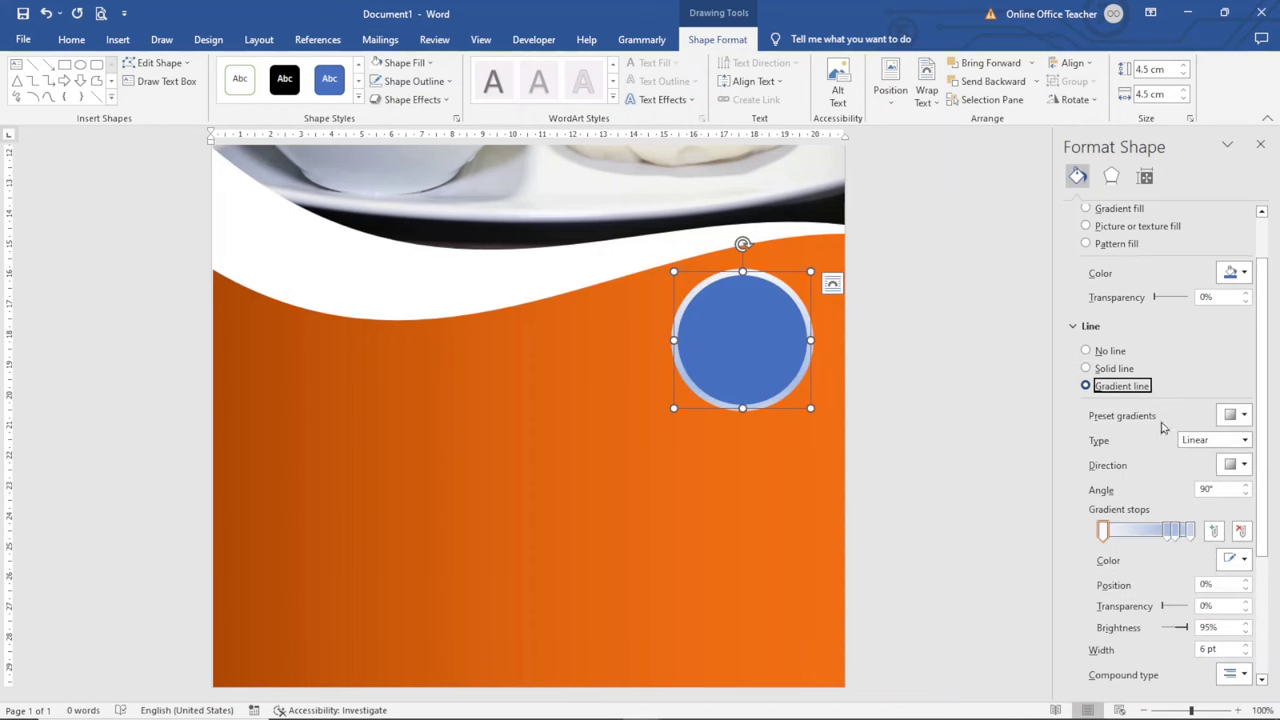
left_click(1172, 535)
left_click(1240, 531)
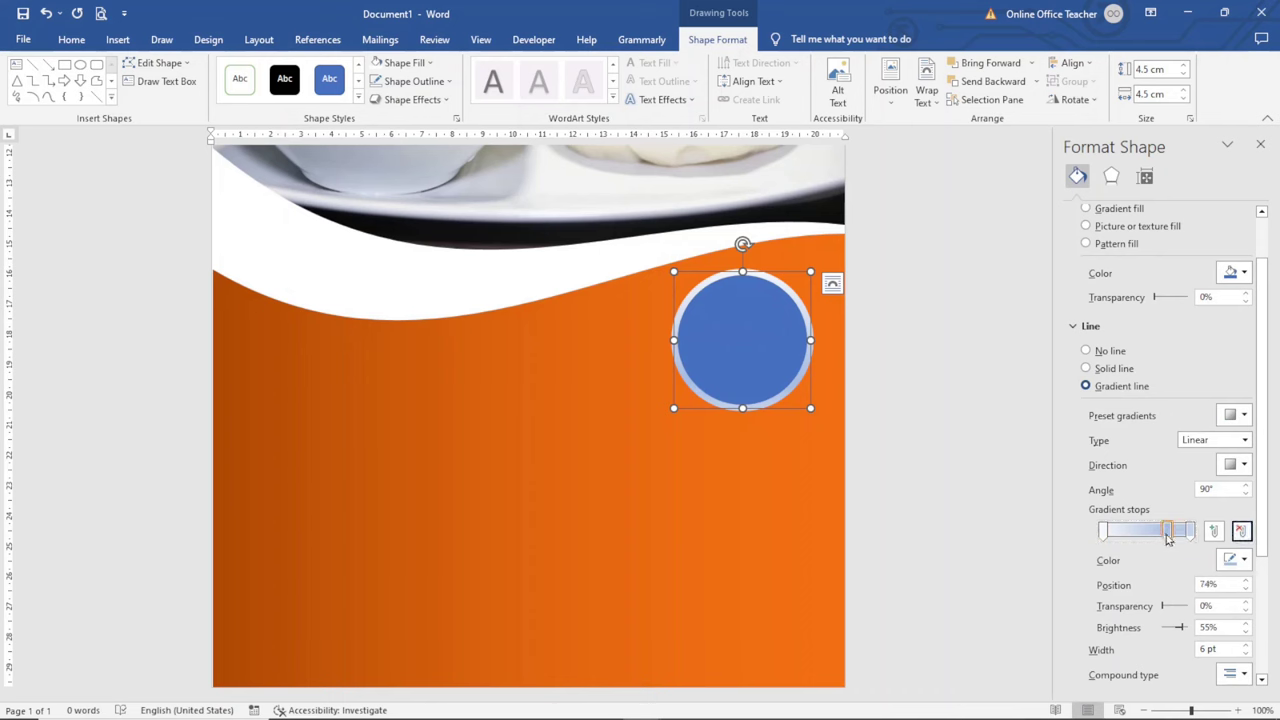
left_click(1240, 531)
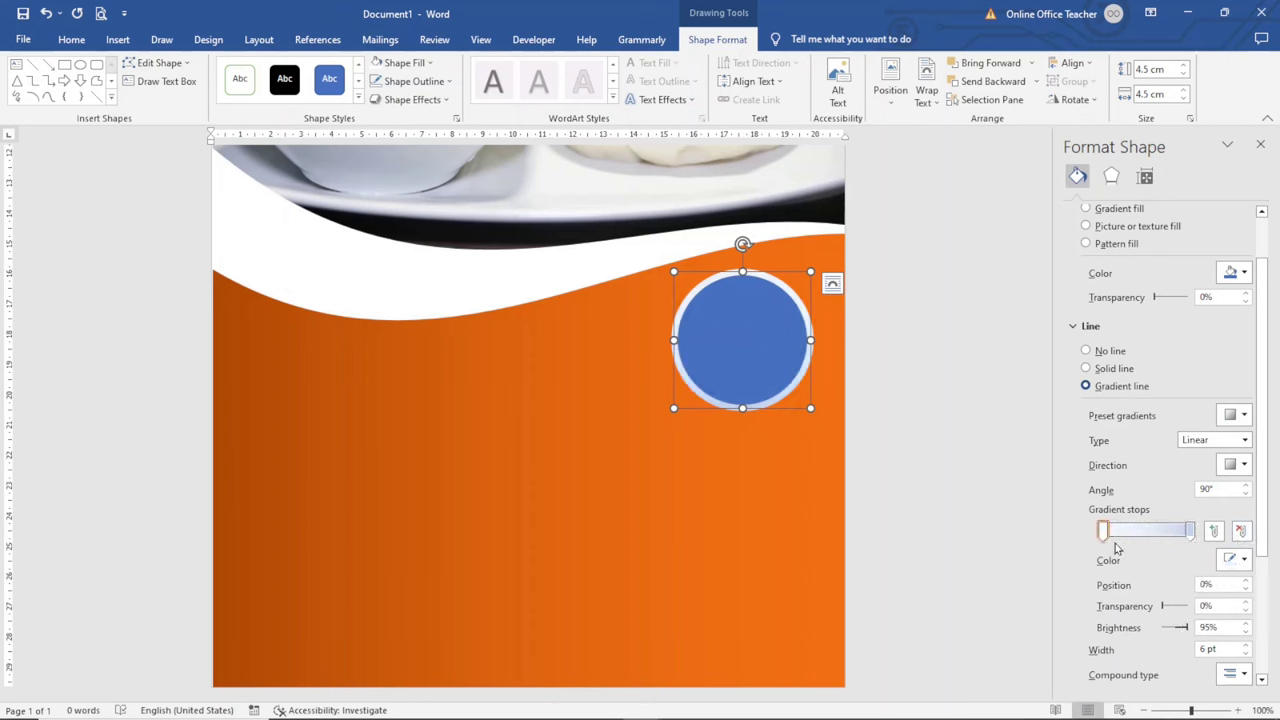
left_click(1235, 562)
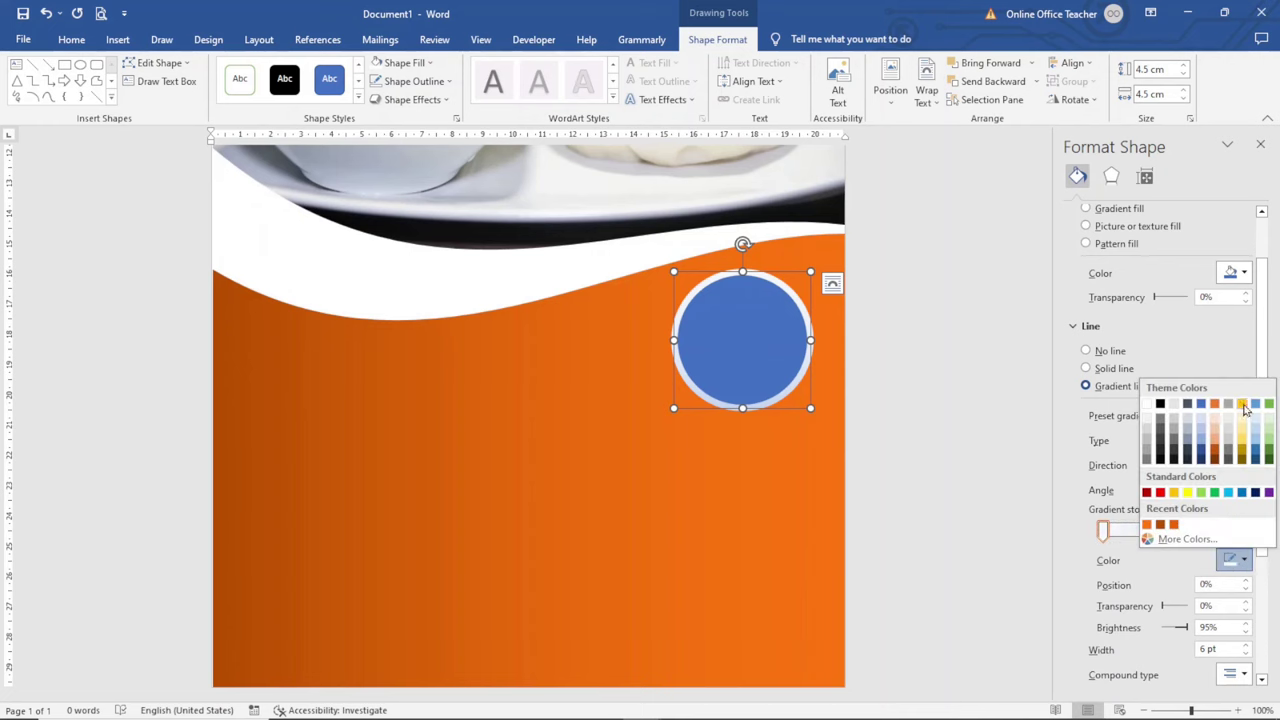
left_click(1244, 406)
left_click(1191, 533)
left_click(1240, 562)
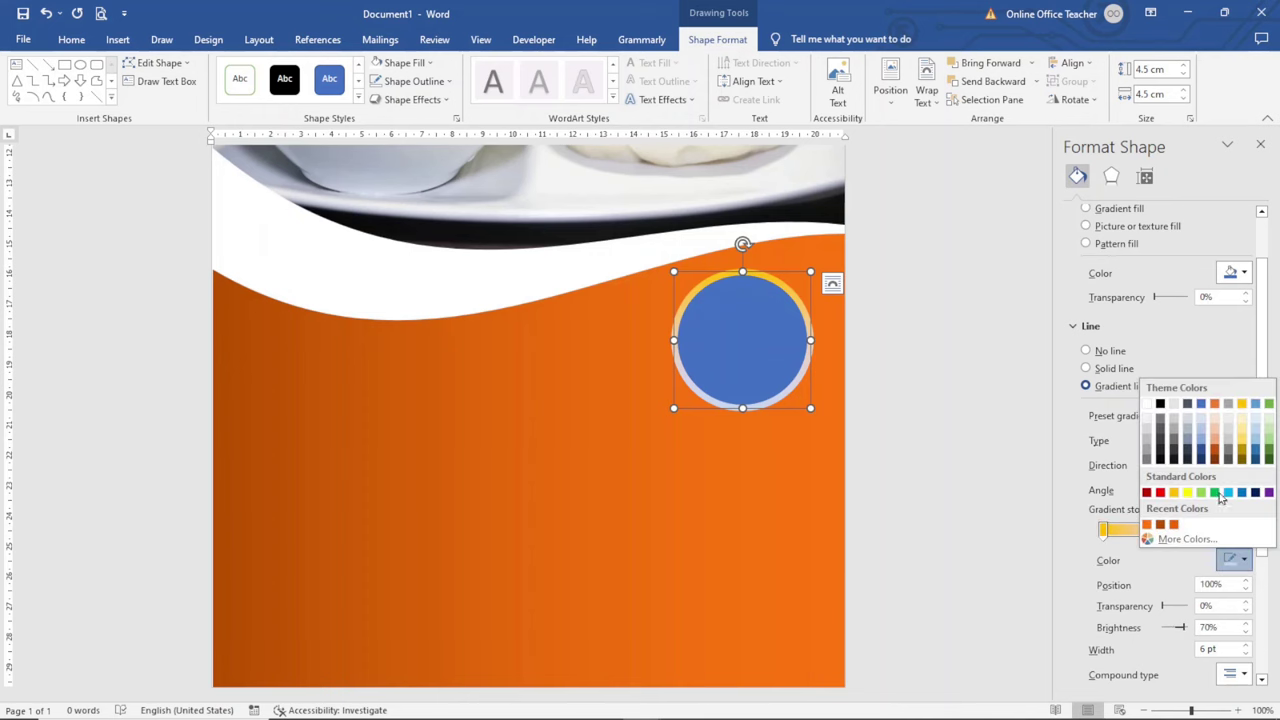
left_click(1214, 404)
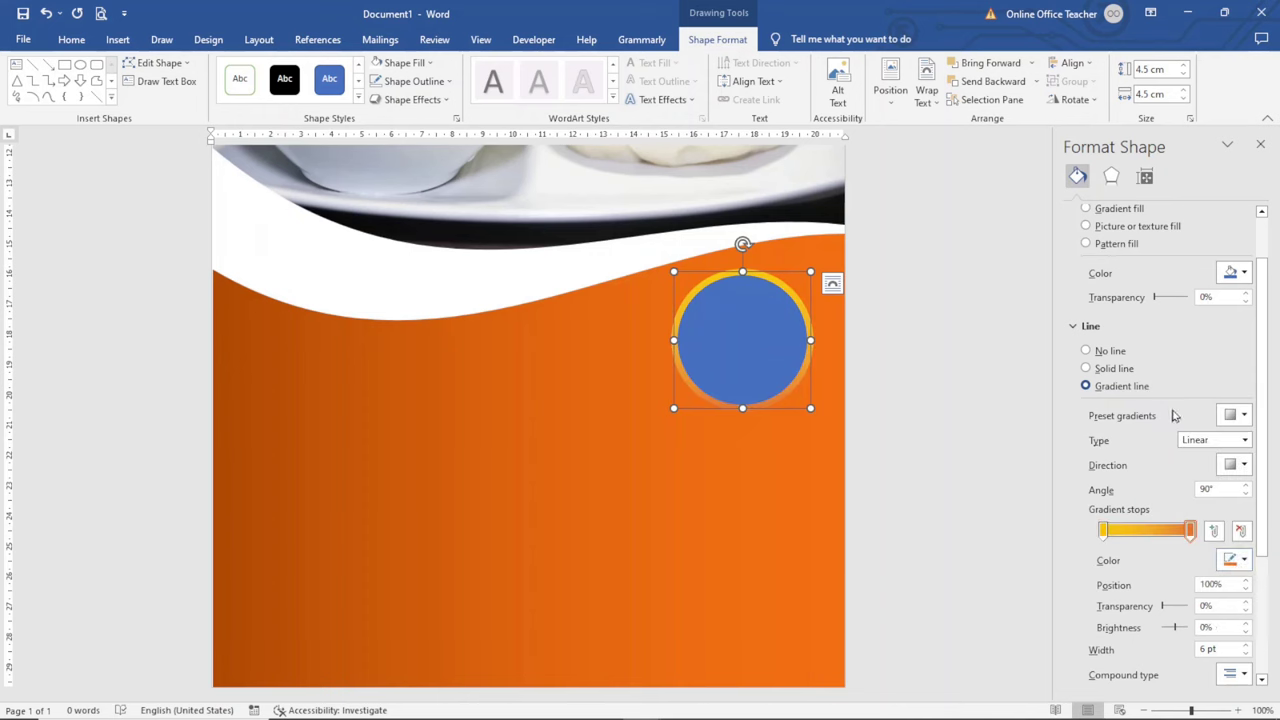
- Set the ring gradient to Linear Left and move the circle up-right onto the wave
left_click(1230, 474)
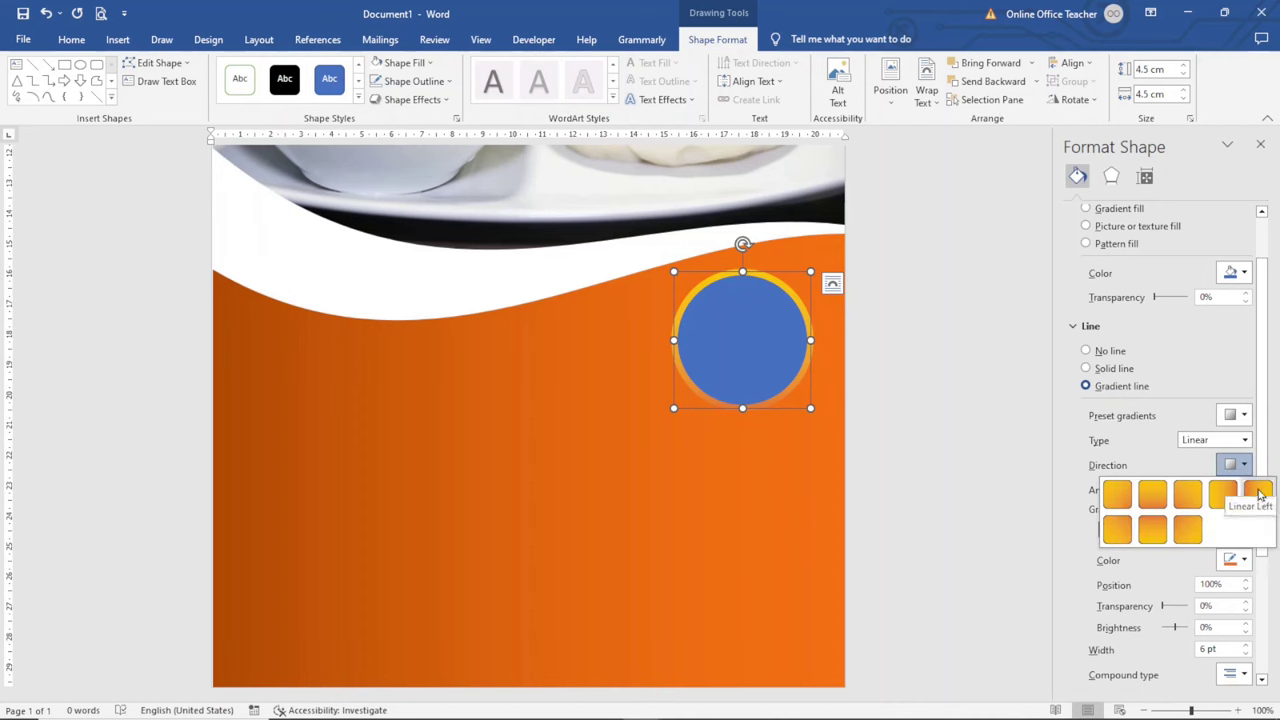
left_click(1259, 494)
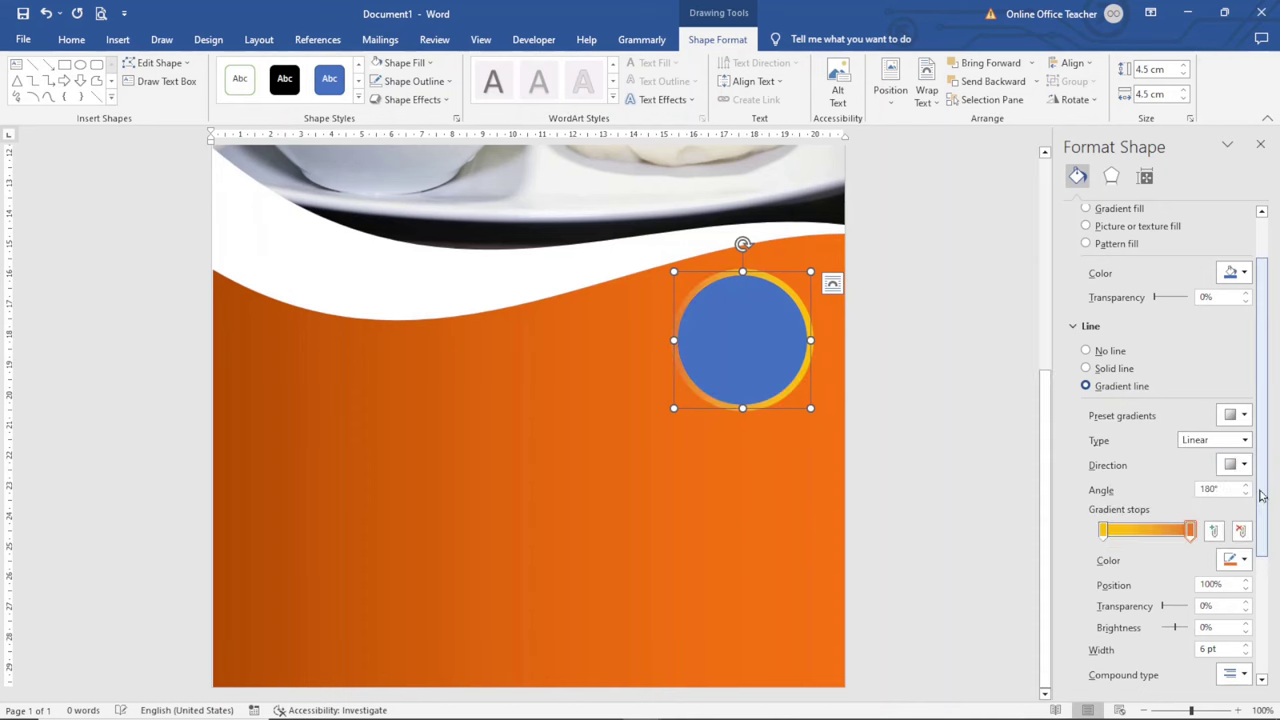
left_click_drag(737, 357, 753, 295)
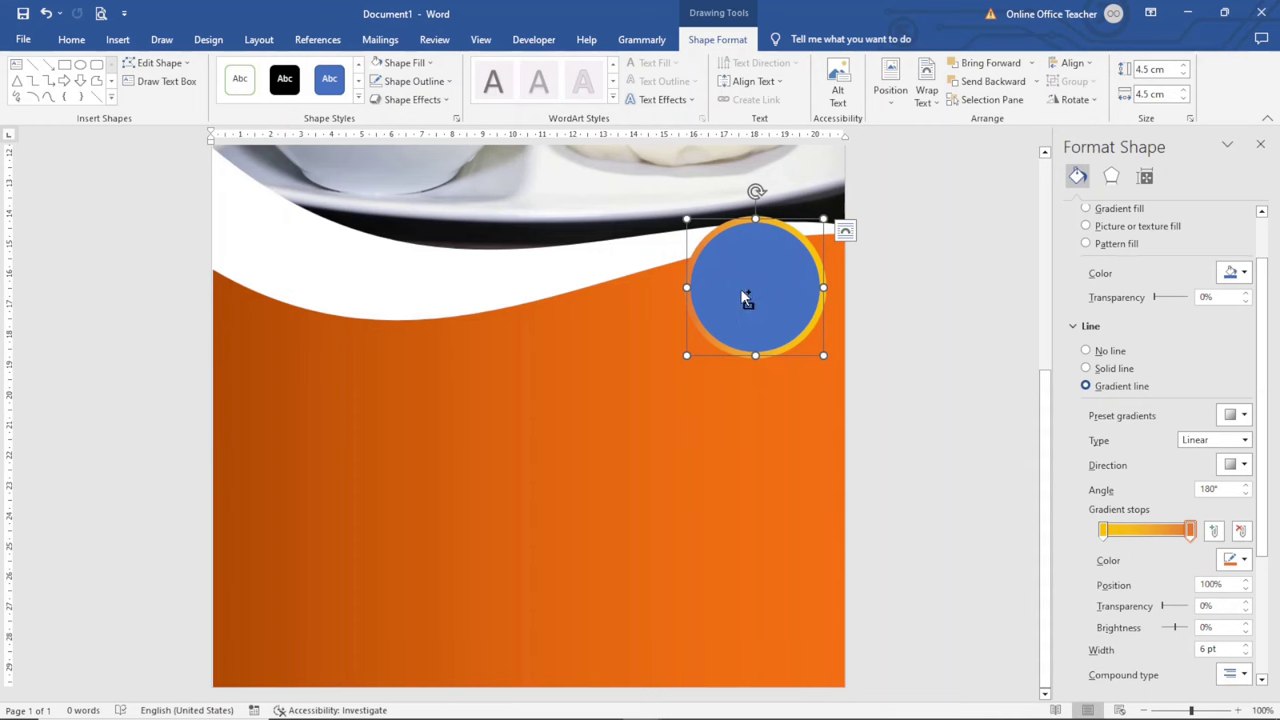
- Copy the gold-ringed circle below itself, then copy both circles left into a staggered four-circle cluster
left_click_drag(745, 298, 753, 431)
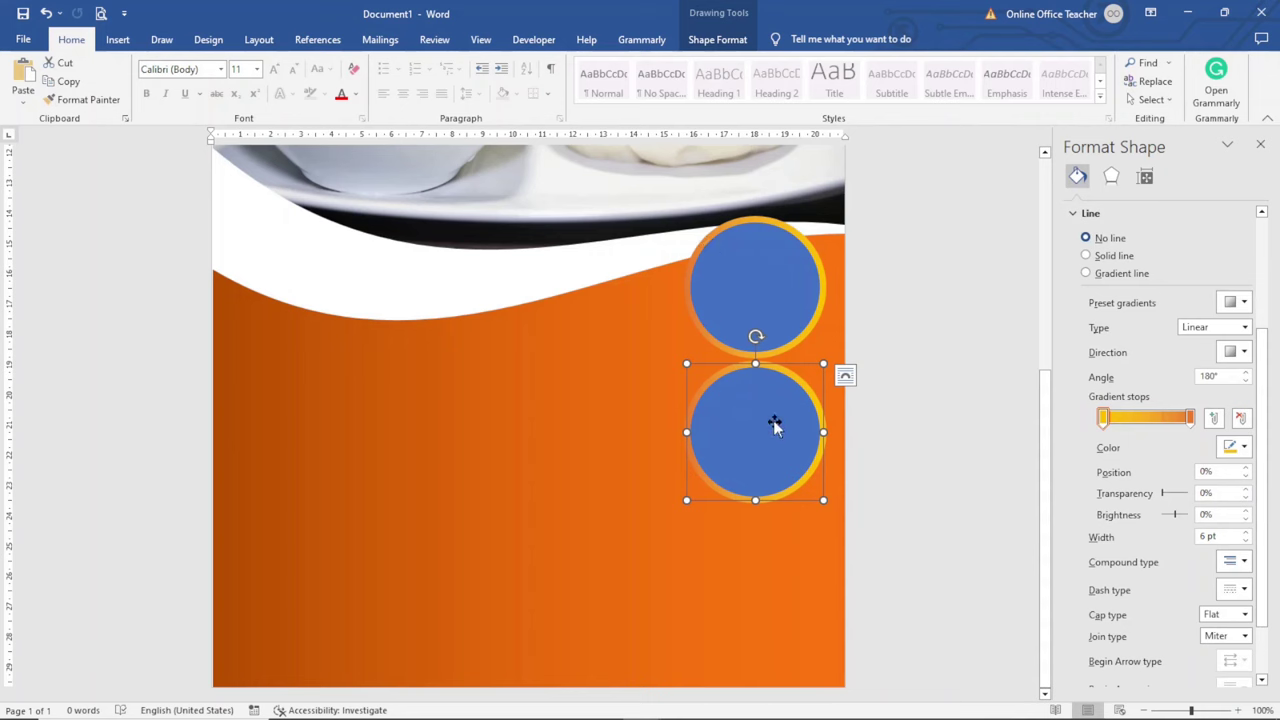
left_click(758, 292, "shift")
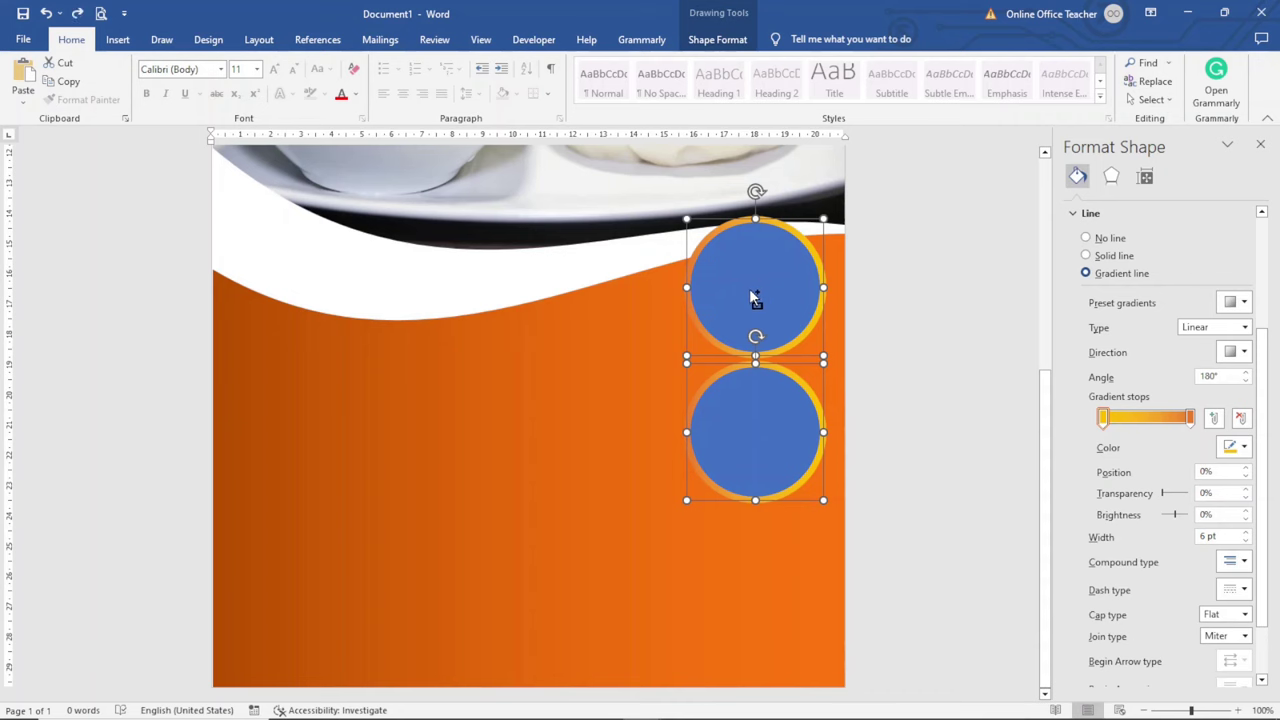
left_click_drag(757, 286, 629, 332)
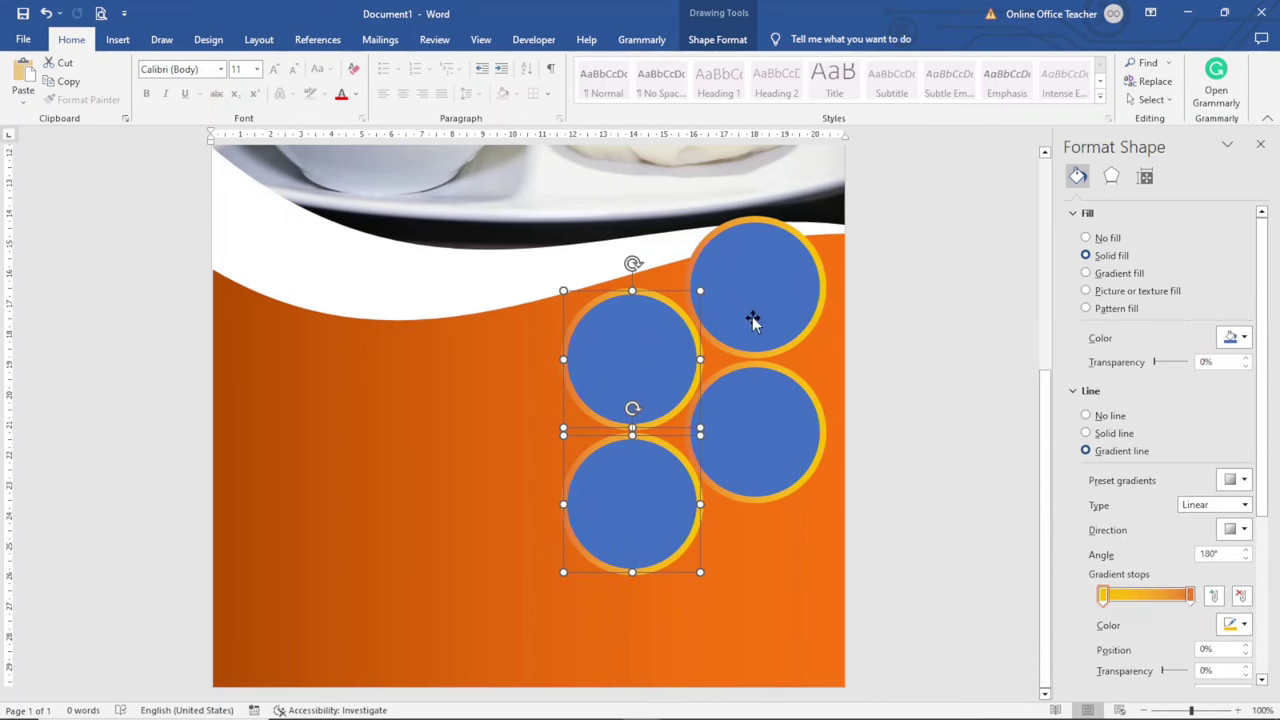
left_click(748, 277)
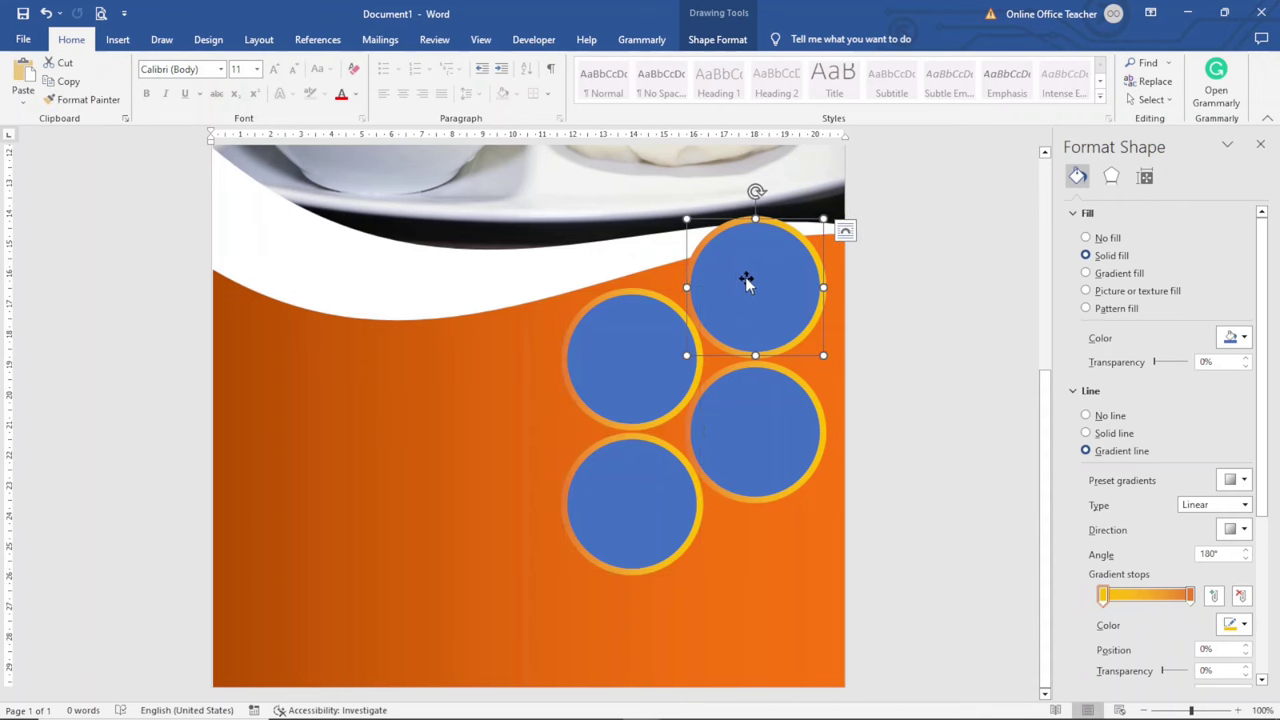
left_click(717, 40)
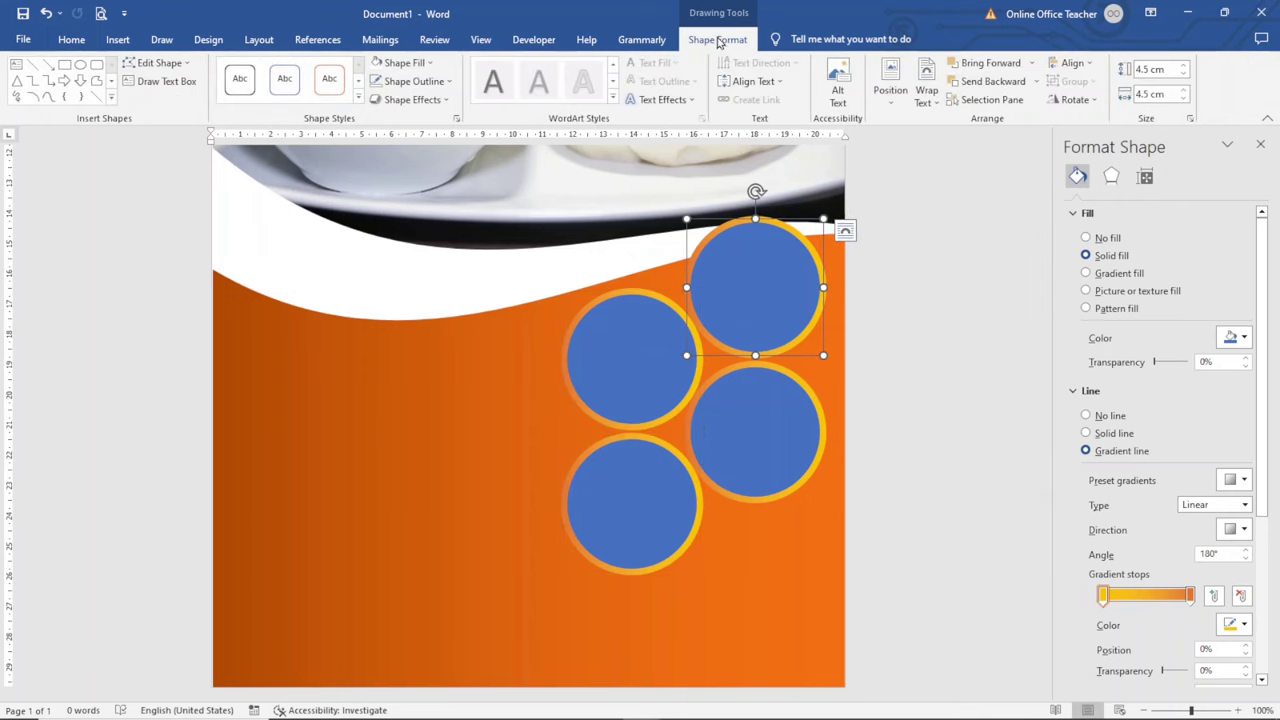
- Fill the upper-right circle with the menu-1 photo and the upper-left circle with menu-3
left_click(420, 64)
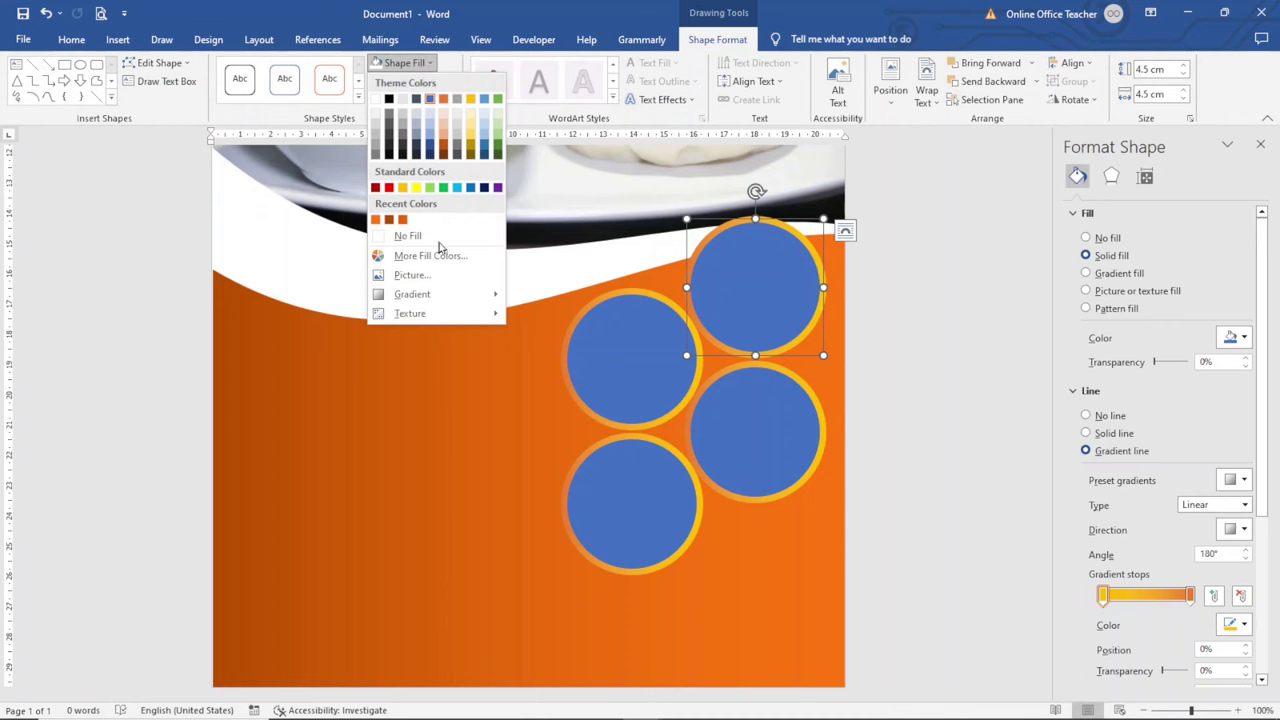
left_click(410, 275)
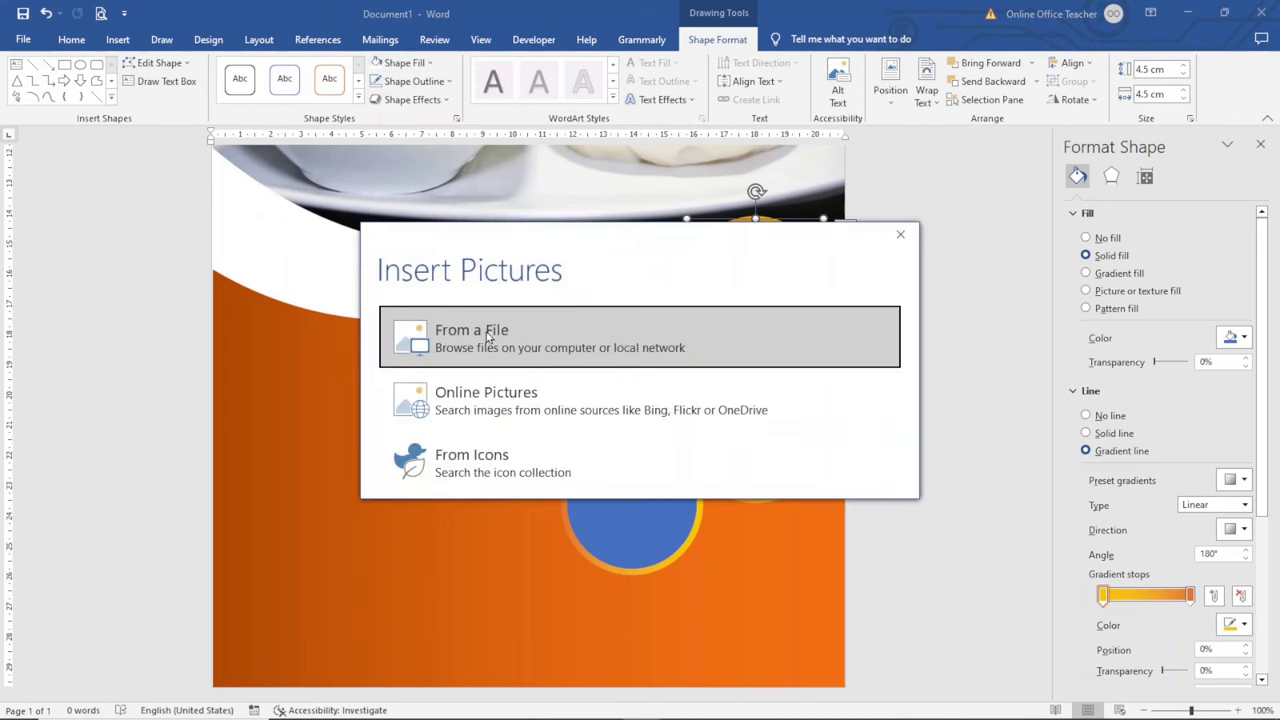
left_click(490, 344)
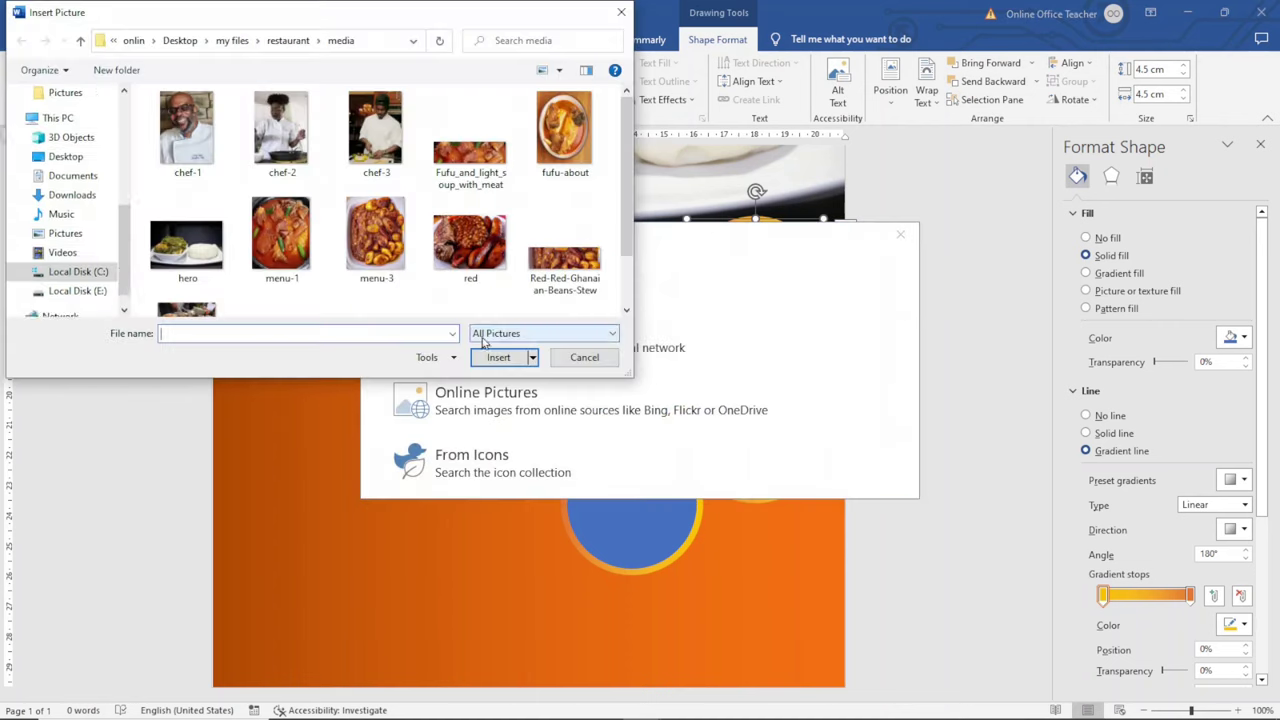
left_click(282, 233)
left_click(480, 357)
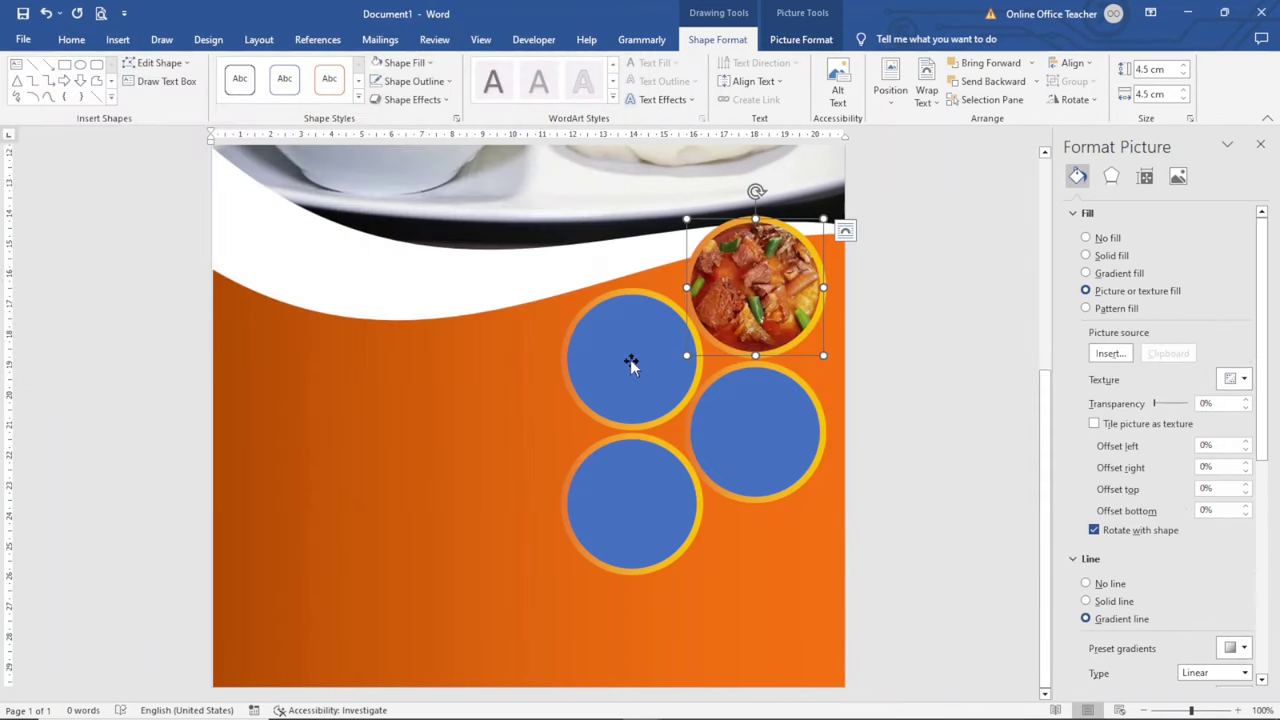
left_click(631, 366)
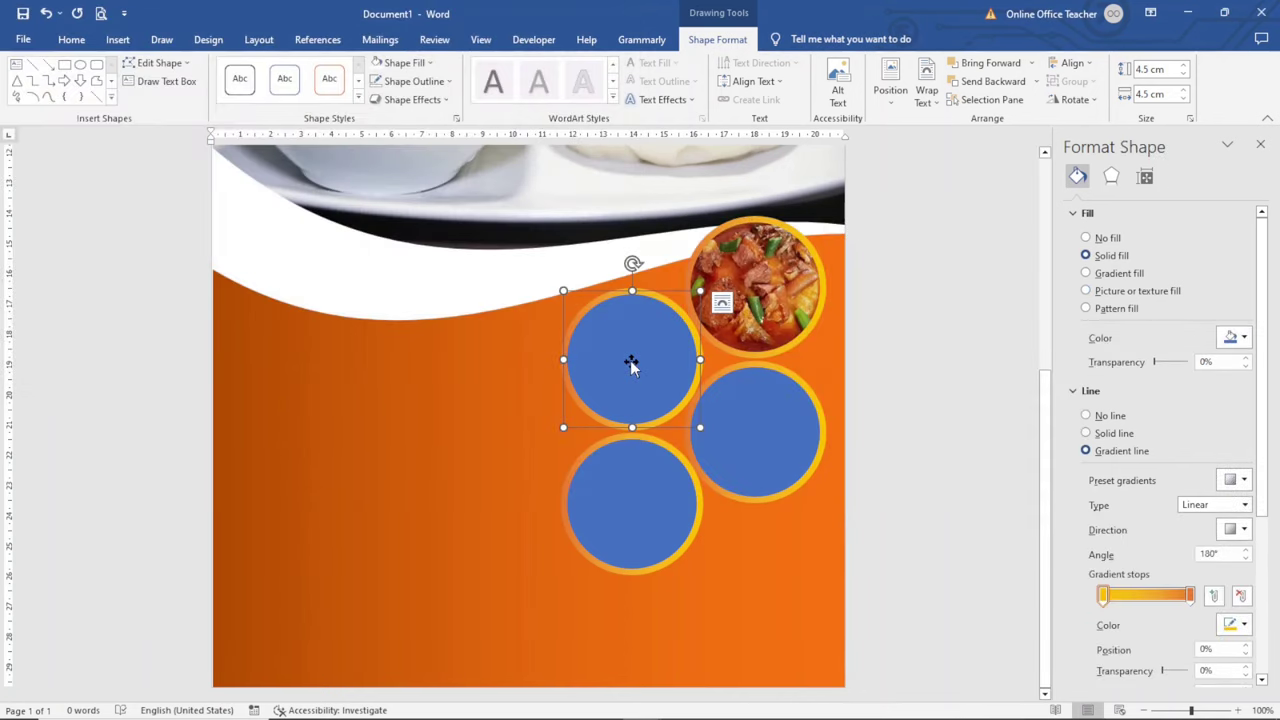
left_click(400, 62)
left_click(440, 276)
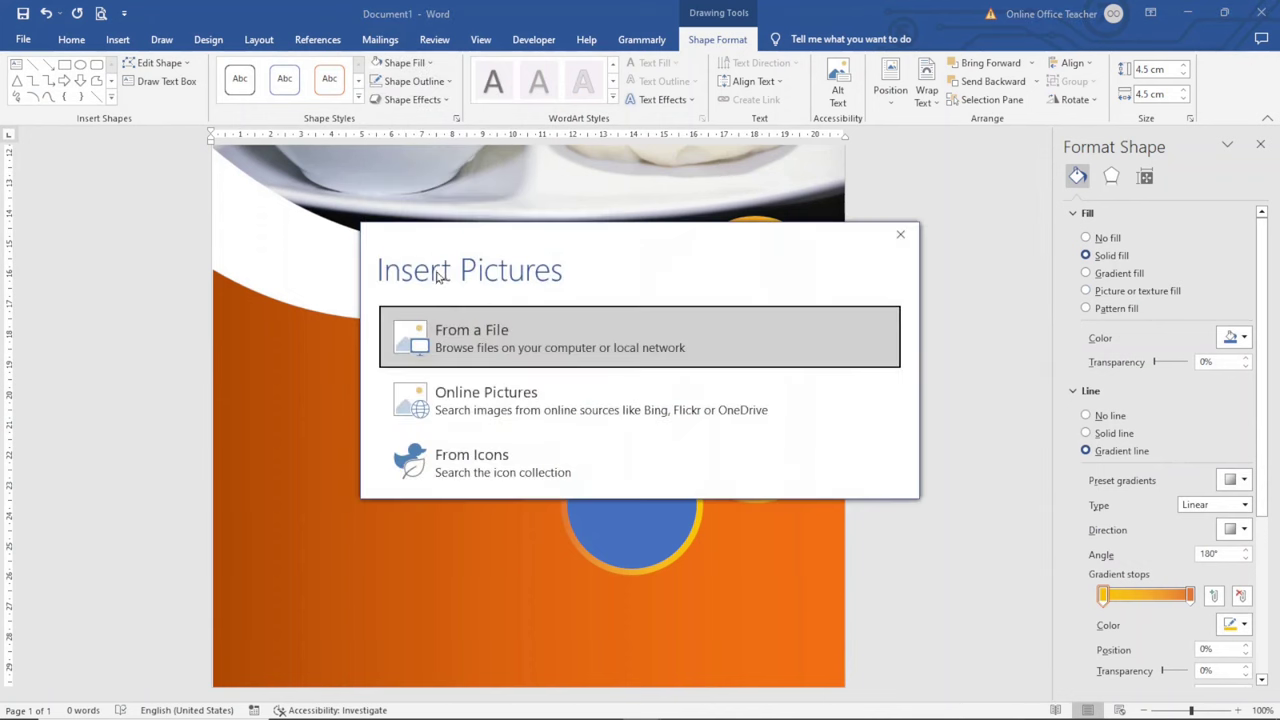
left_click(457, 330)
left_click(375, 235)
left_click(491, 357)
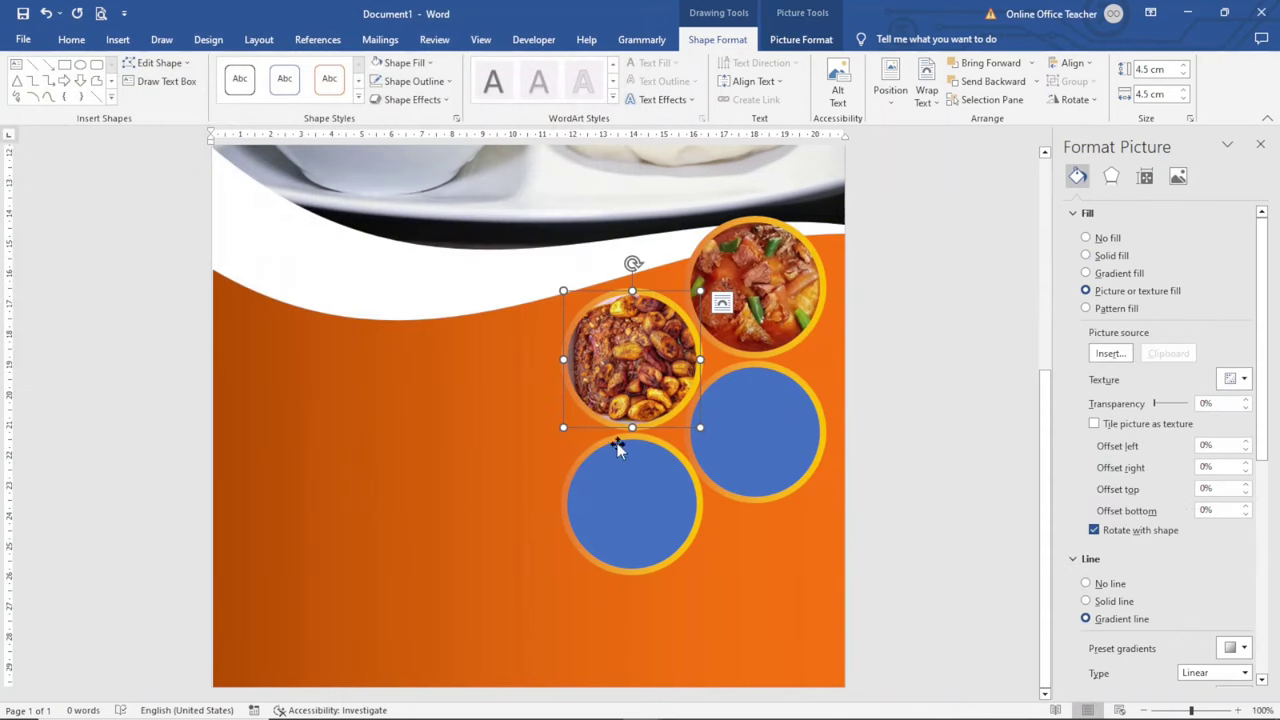
- Fill the two lower circles with dish photos, the last one a soup bowl
left_click(740, 422)
left_click(404, 62)
left_click(425, 277)
left_click(437, 330)
left_click(491, 357)
left_click(625, 505)
left_click(404, 62)
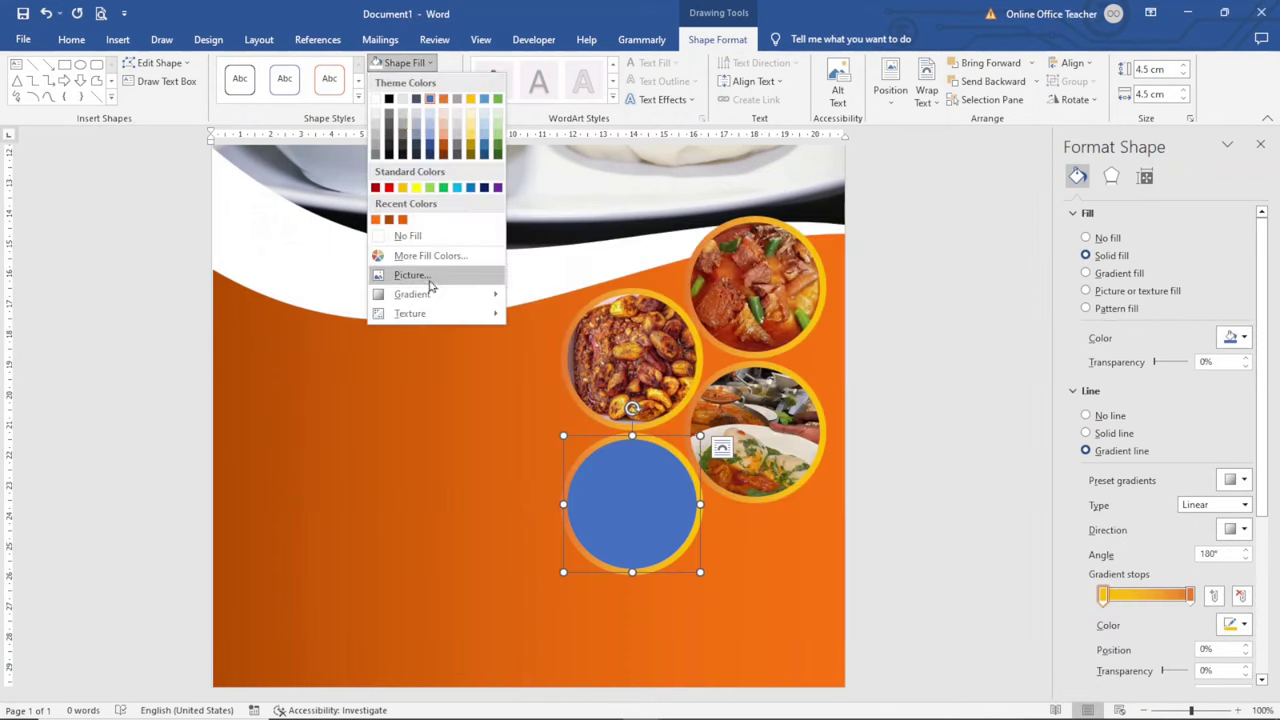
left_click(428, 279)
left_click(446, 323)
left_click(563, 135)
left_click(491, 357)
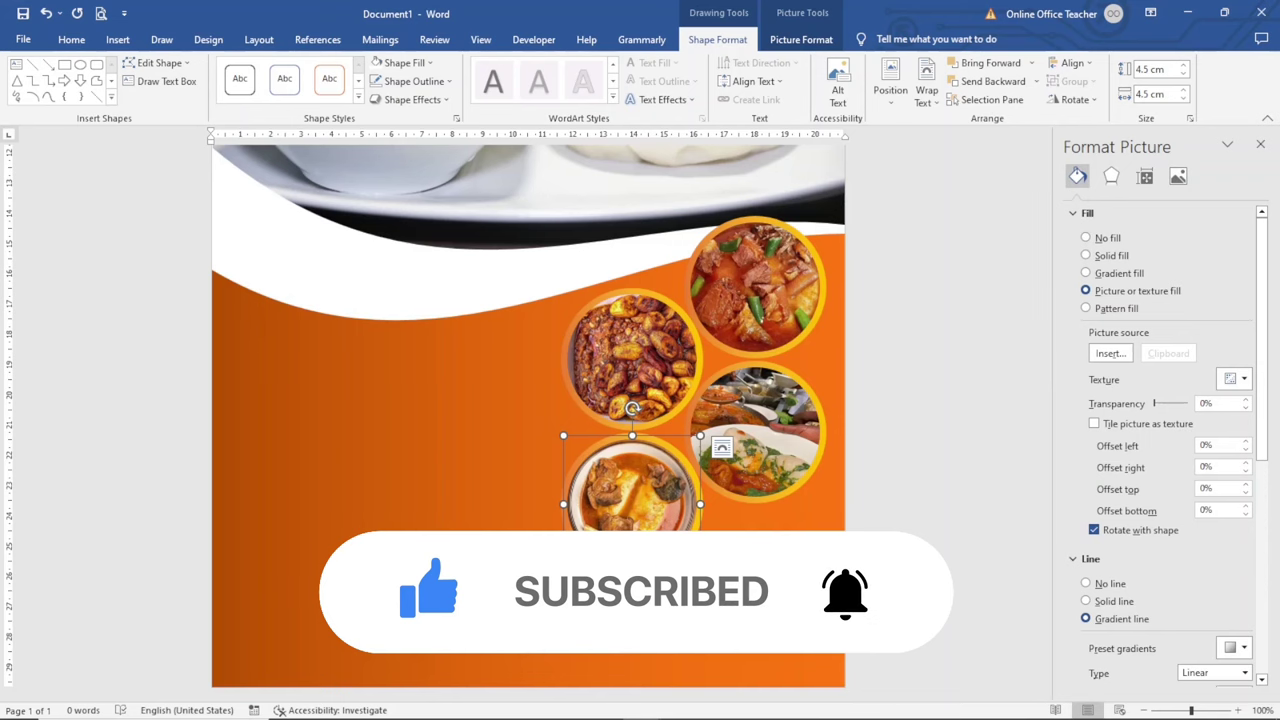
left_click(117, 39)
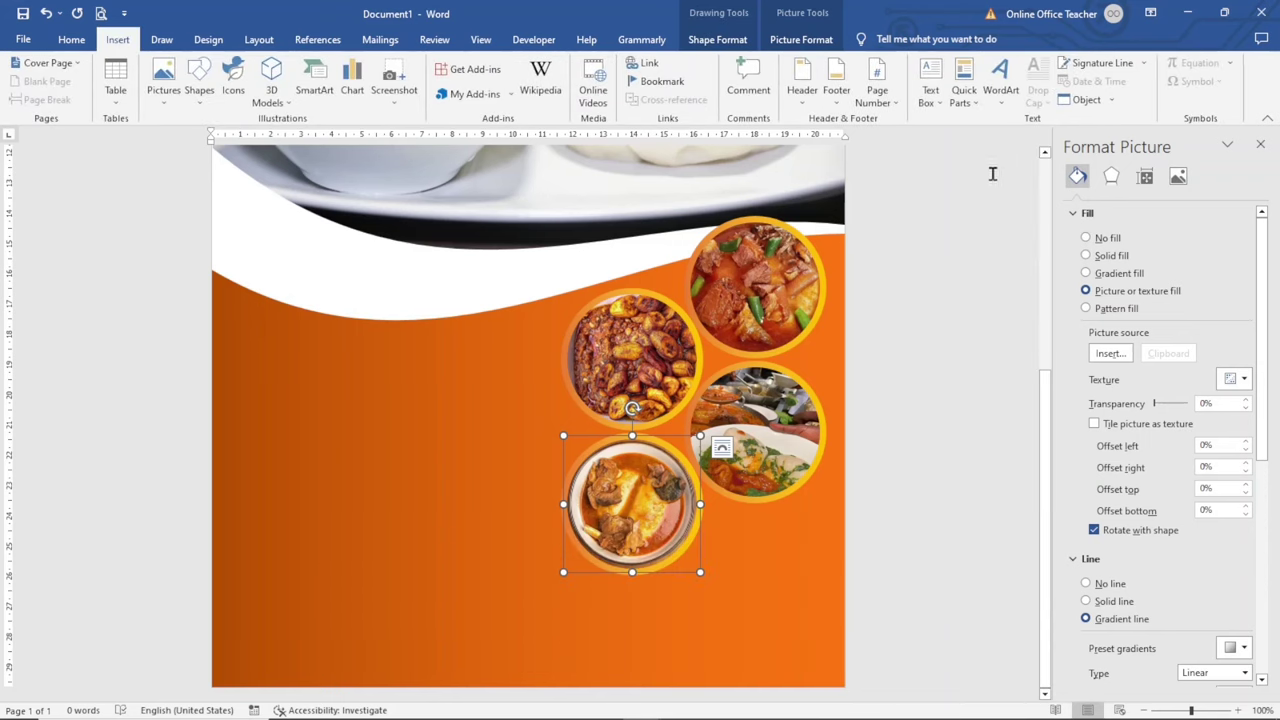
- Draw a text box on the orange area left of the circles and enter DISHES
left_click(930, 88)
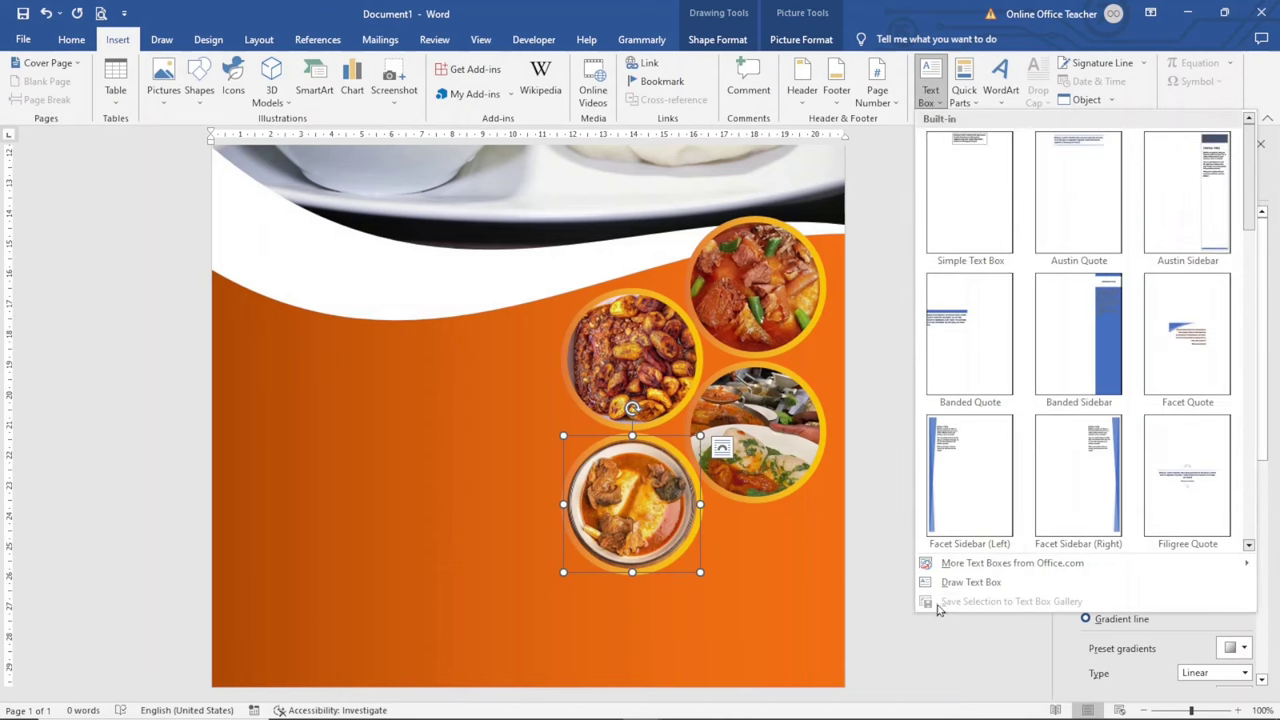
left_click(968, 584)
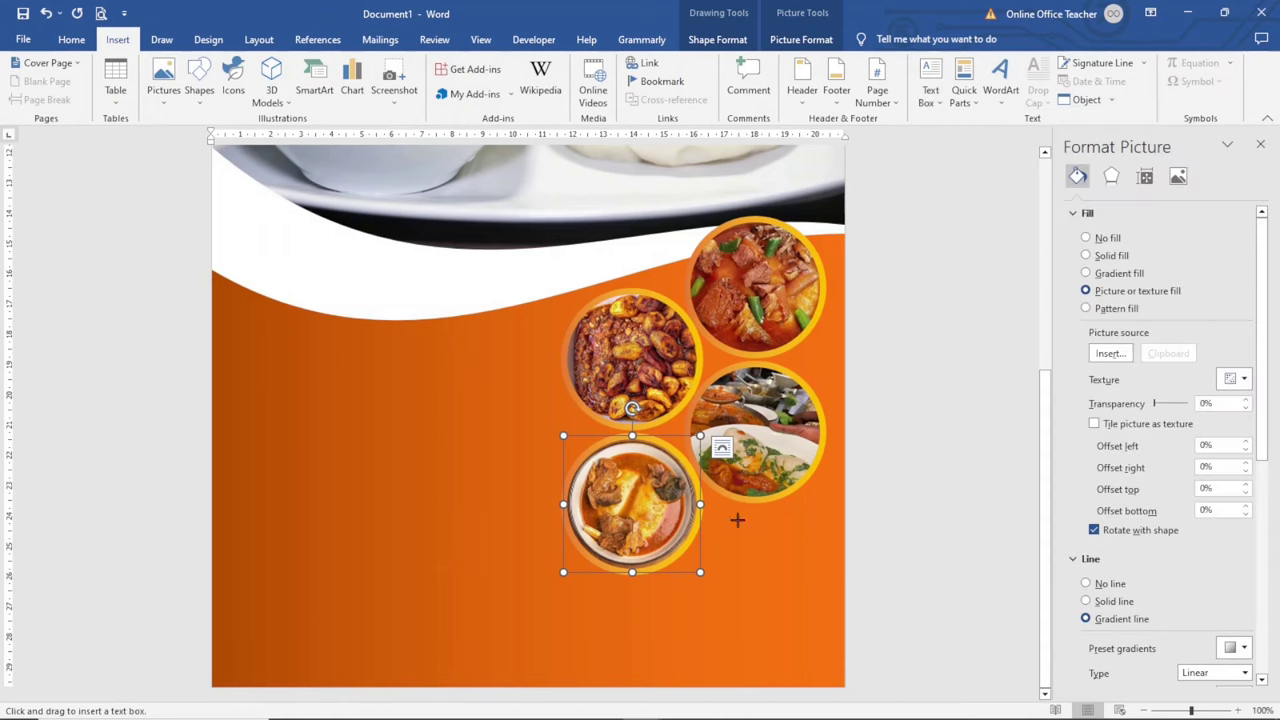
mouse_move(281, 362)
left_mouse_down()
mouse_move(392, 404)
mouse_move(444, 407)
left_mouse_up()
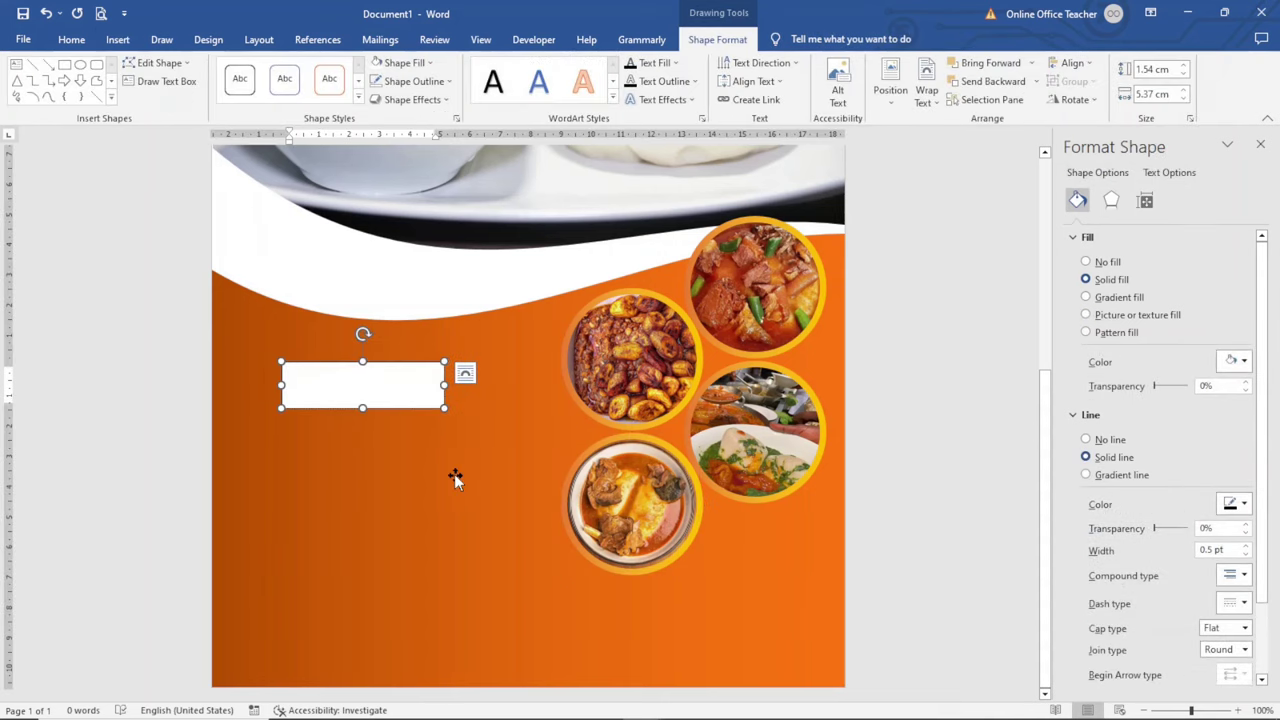
type("DISHES")
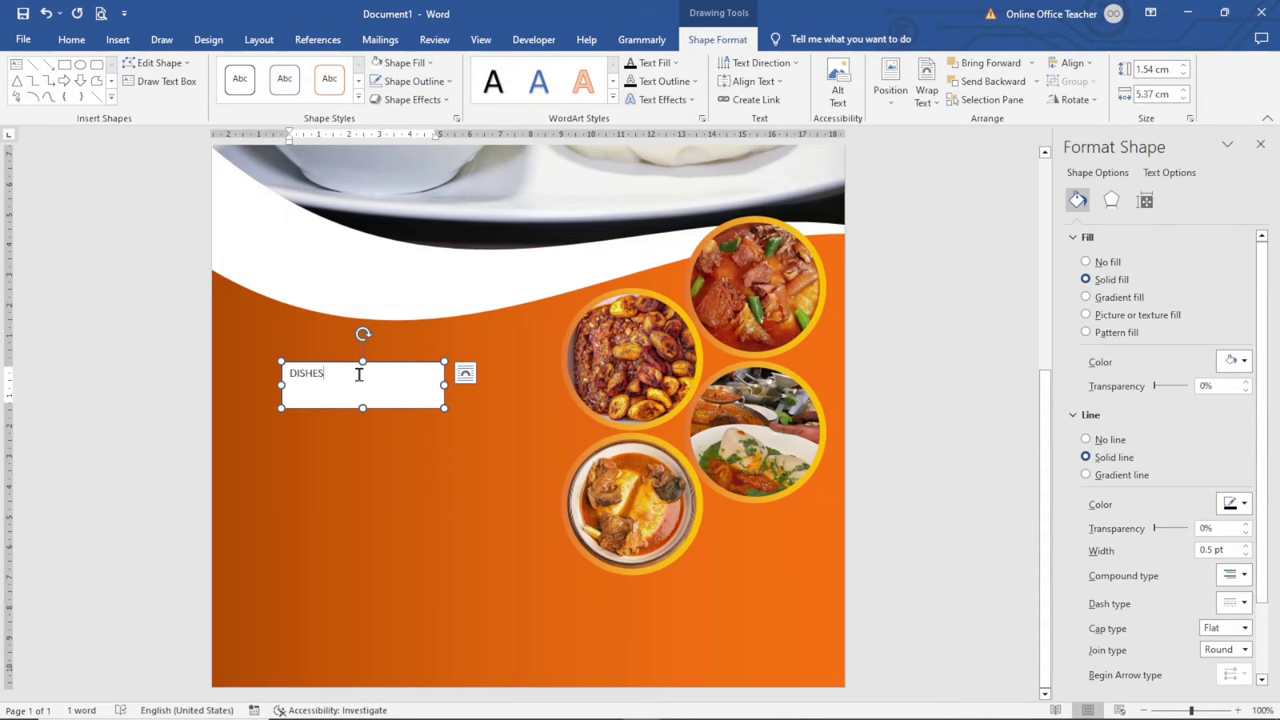
left_click_drag(326, 375, 283, 373)
- Format DISHES as white Arial Black at 26 pt
left_click(71, 41)
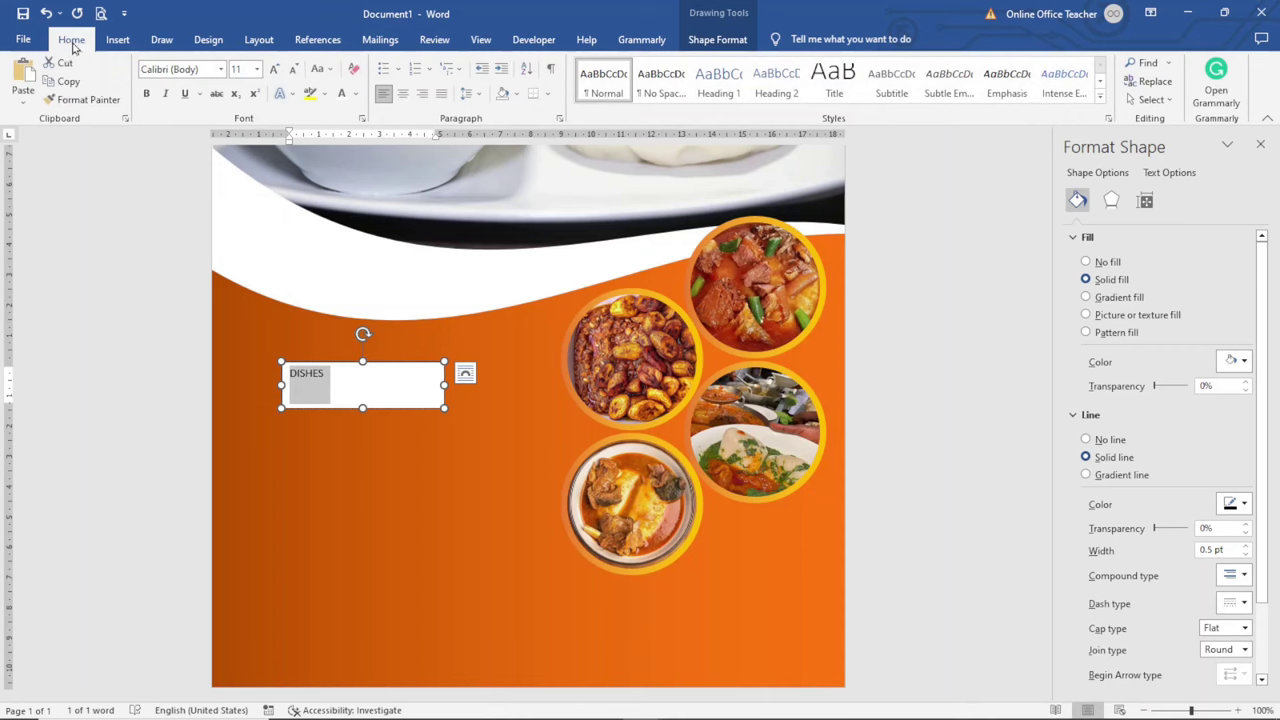
left_click(221, 69)
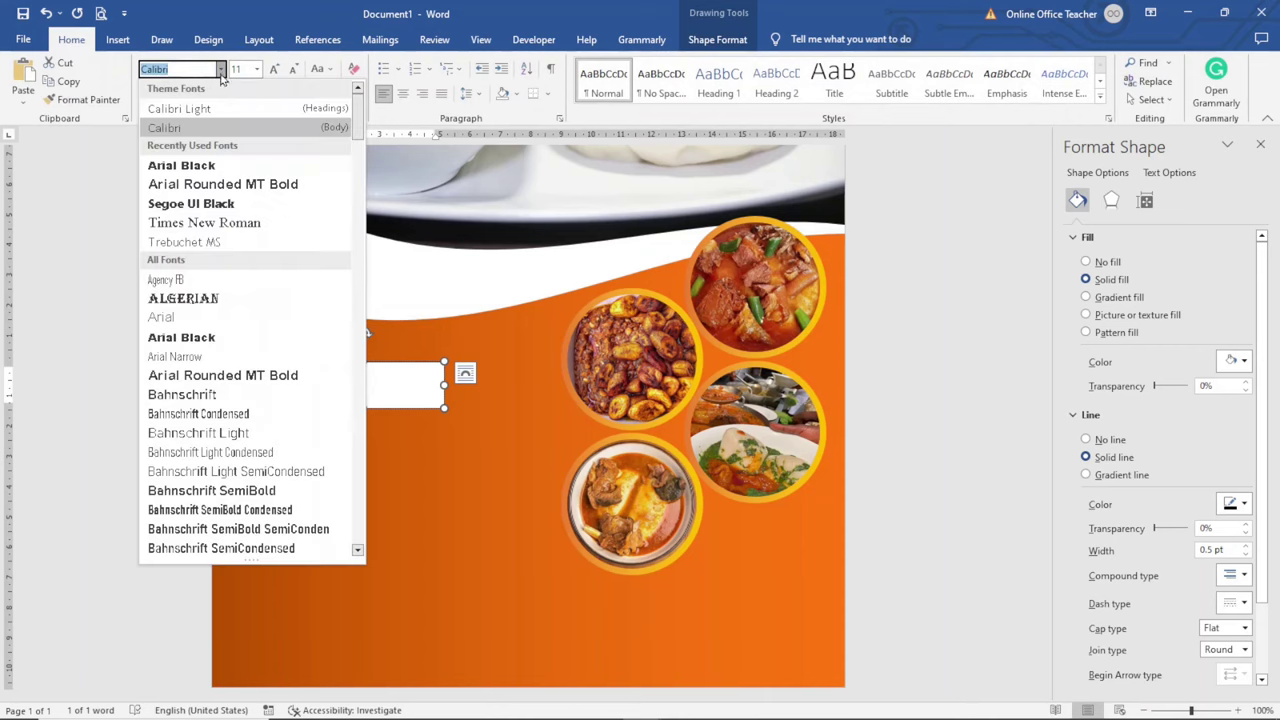
left_click(216, 166)
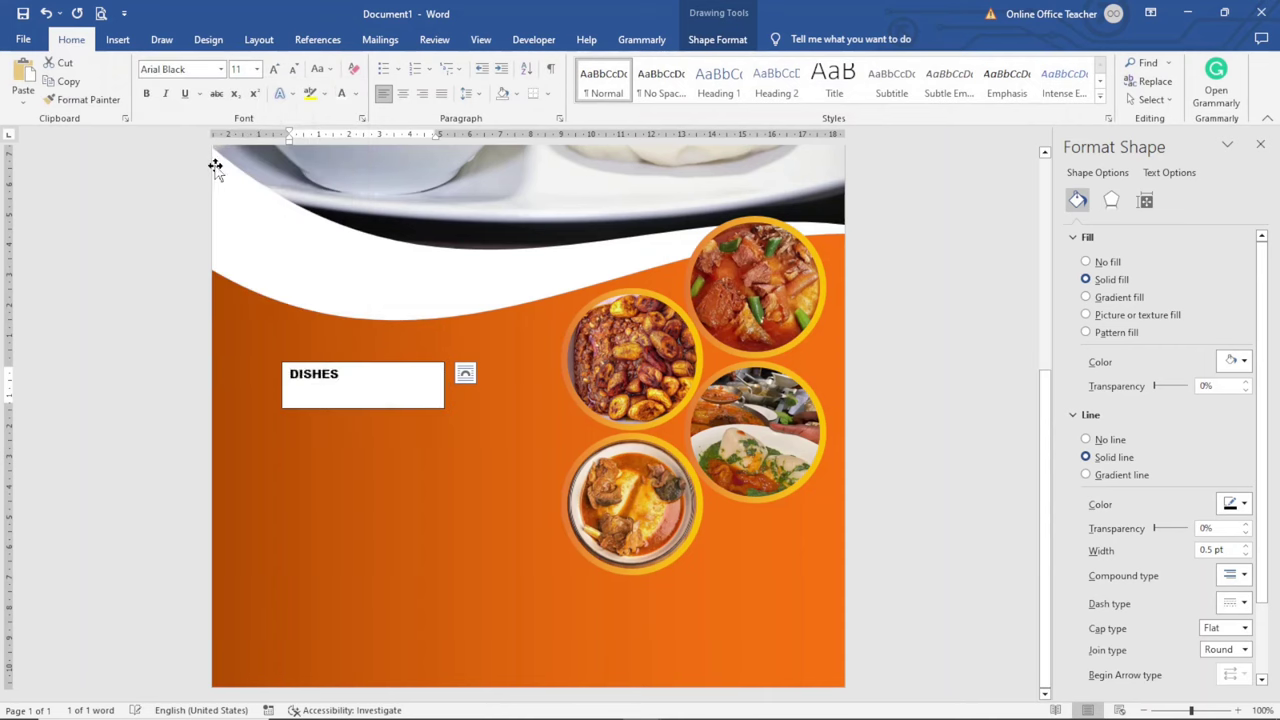
left_click(274, 76)
left_click(274, 76)
left_click(274, 76)
left_click(274, 76)
left_click(274, 76)
left_click(274, 76)
left_click(273, 77)
left_click(273, 77)
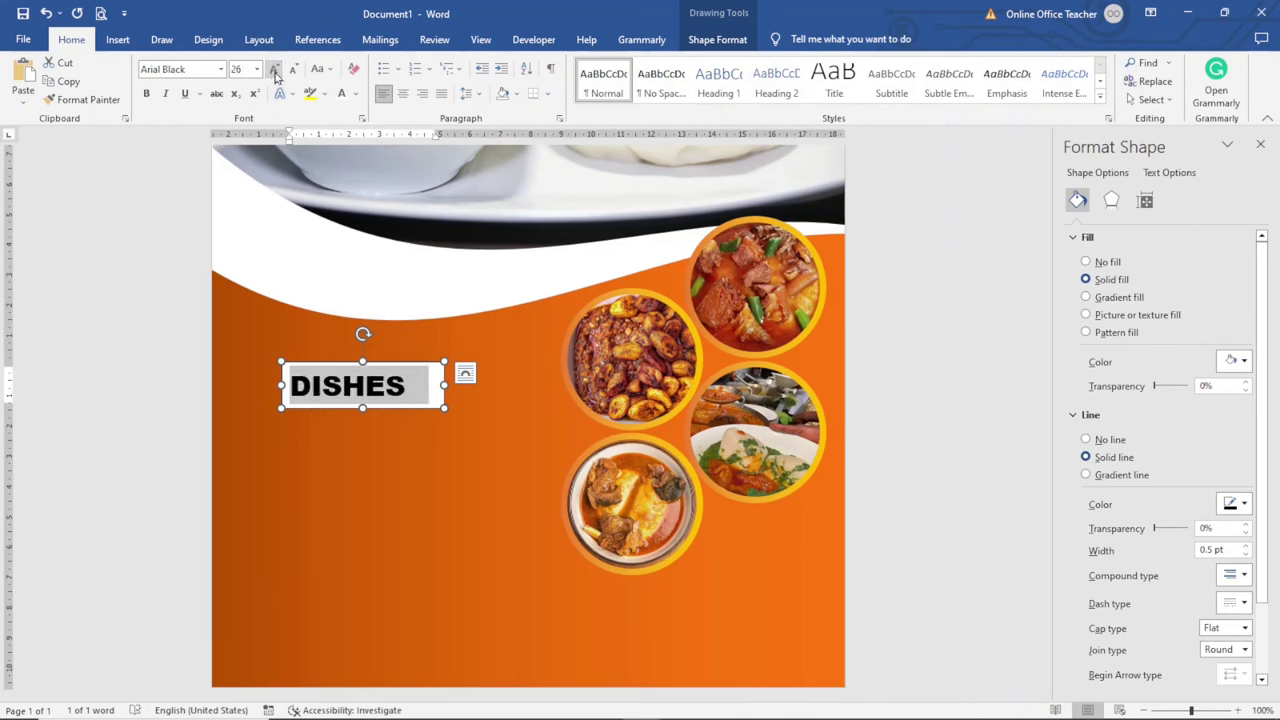
left_click(341, 96)
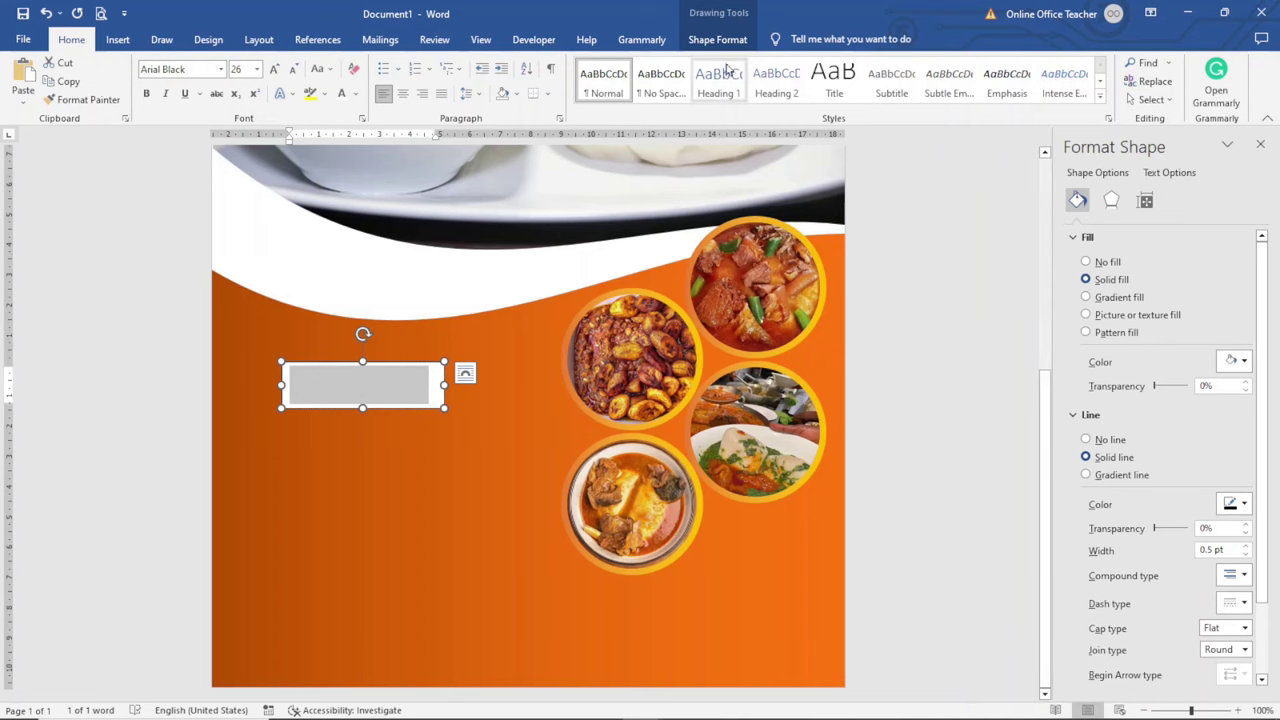
- Give the DISHES text box no fill and no outline, then duplicate it with Ctrl+D
left_click(706, 38)
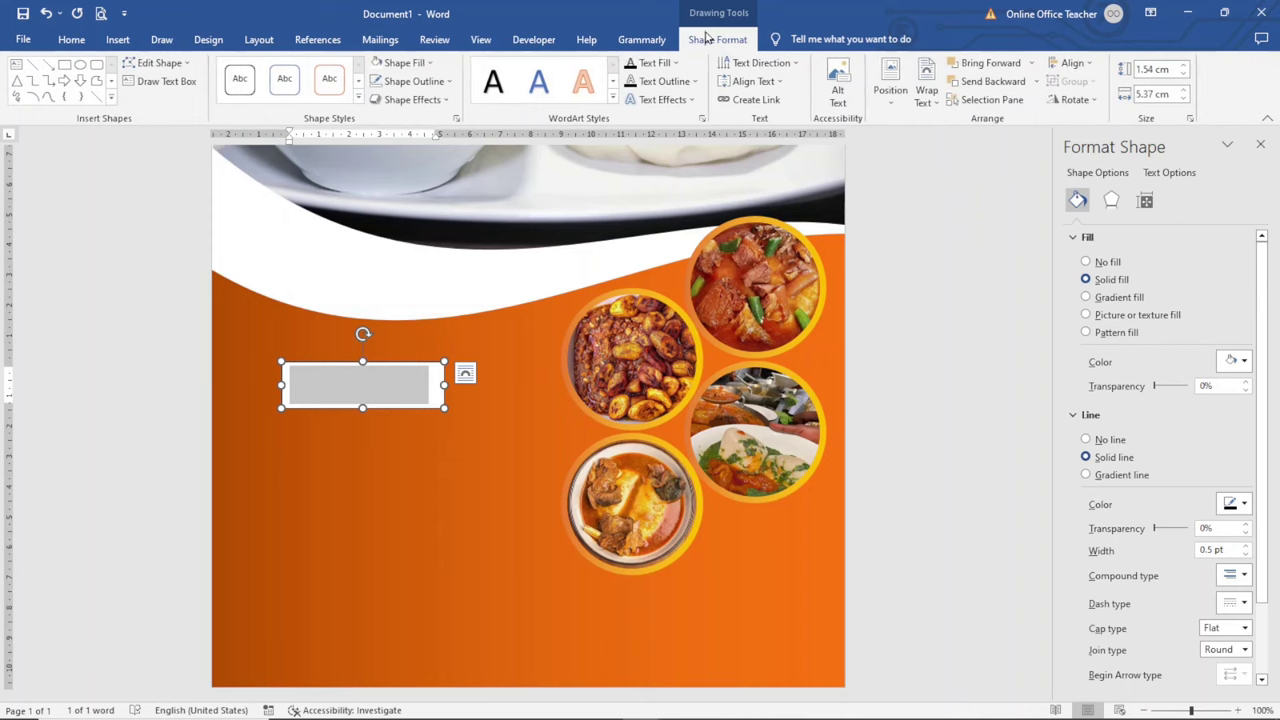
left_click(414, 63)
left_click(405, 236)
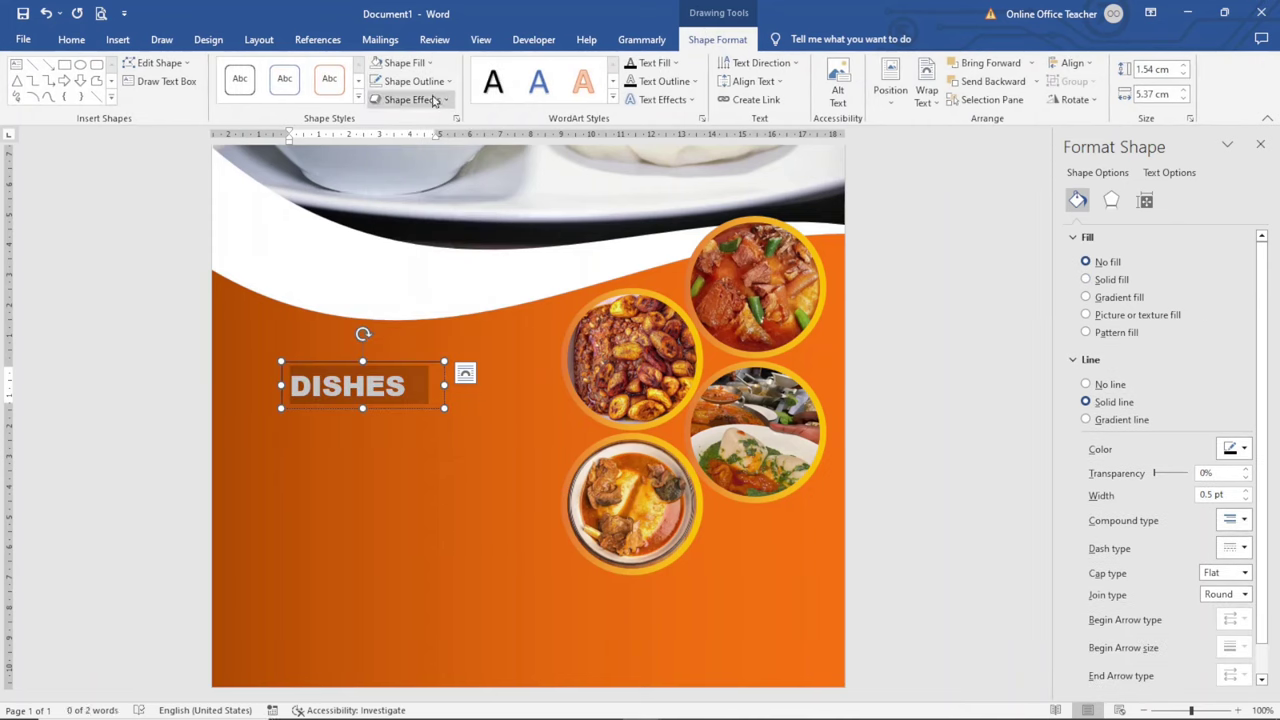
left_click(428, 82)
left_click(415, 255)
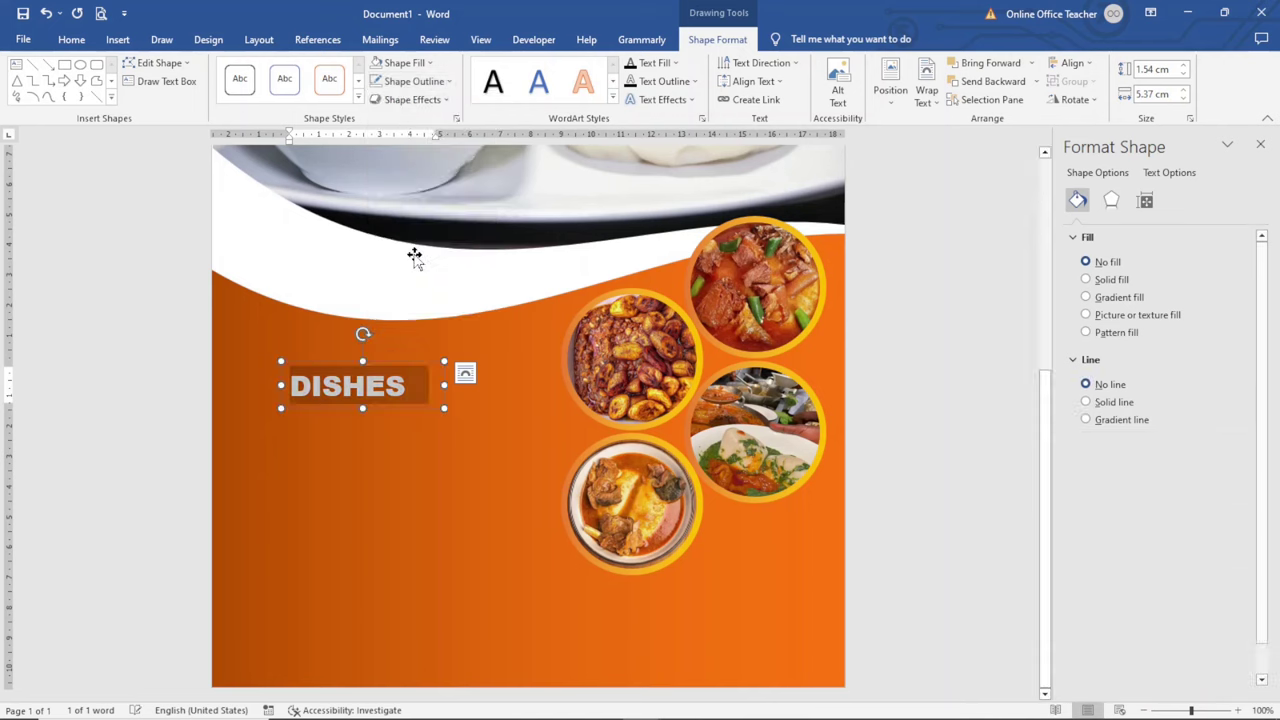
left_click(414, 257)
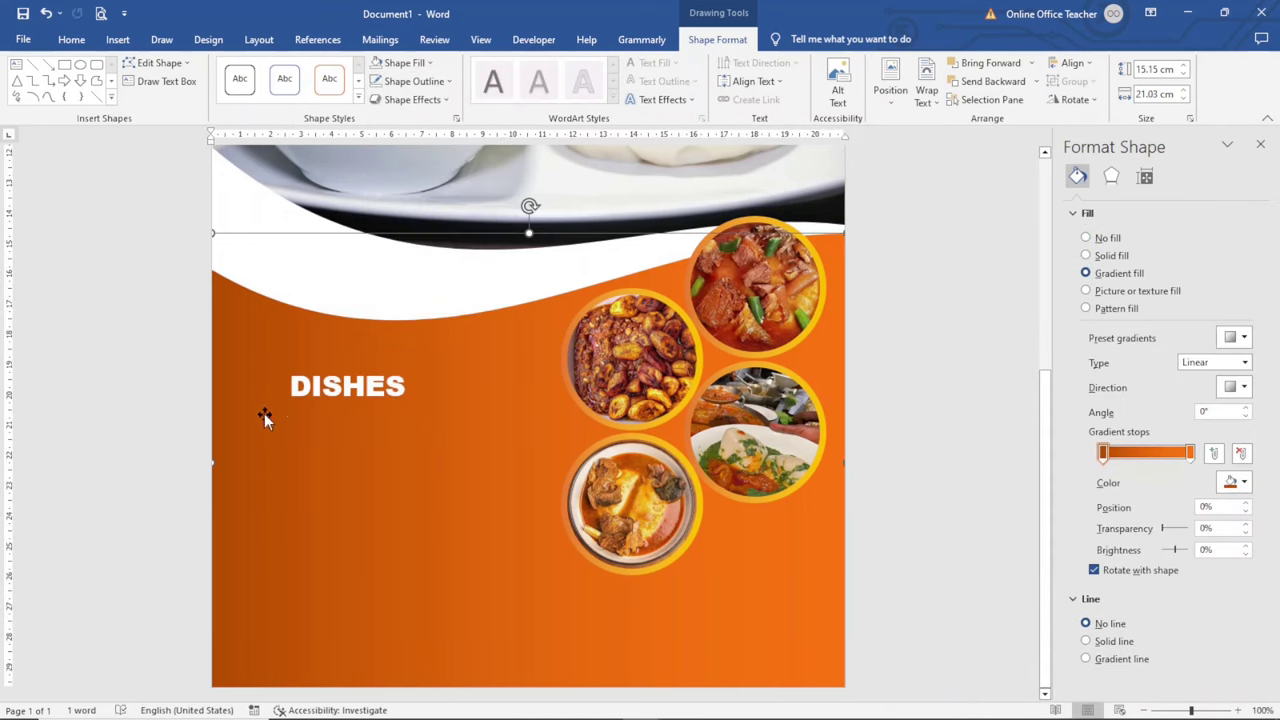
left_click(347, 390)
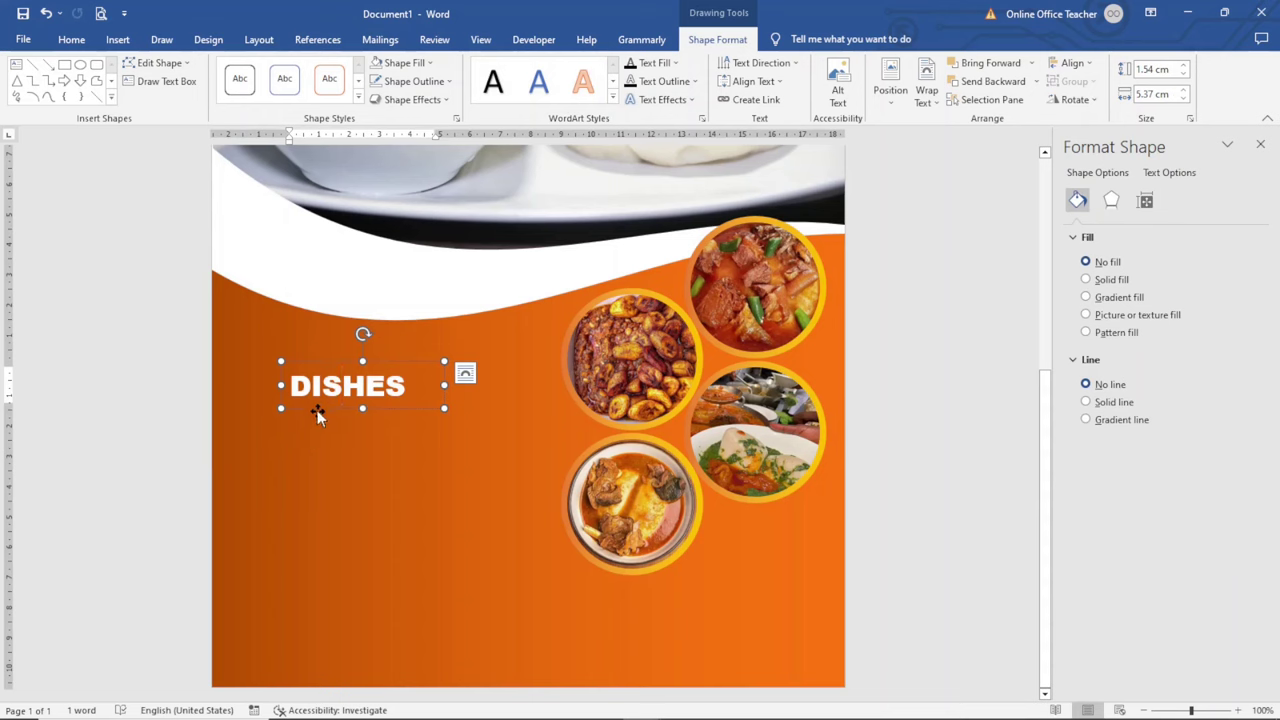
left_click(316, 409)
key("ctrl+d")
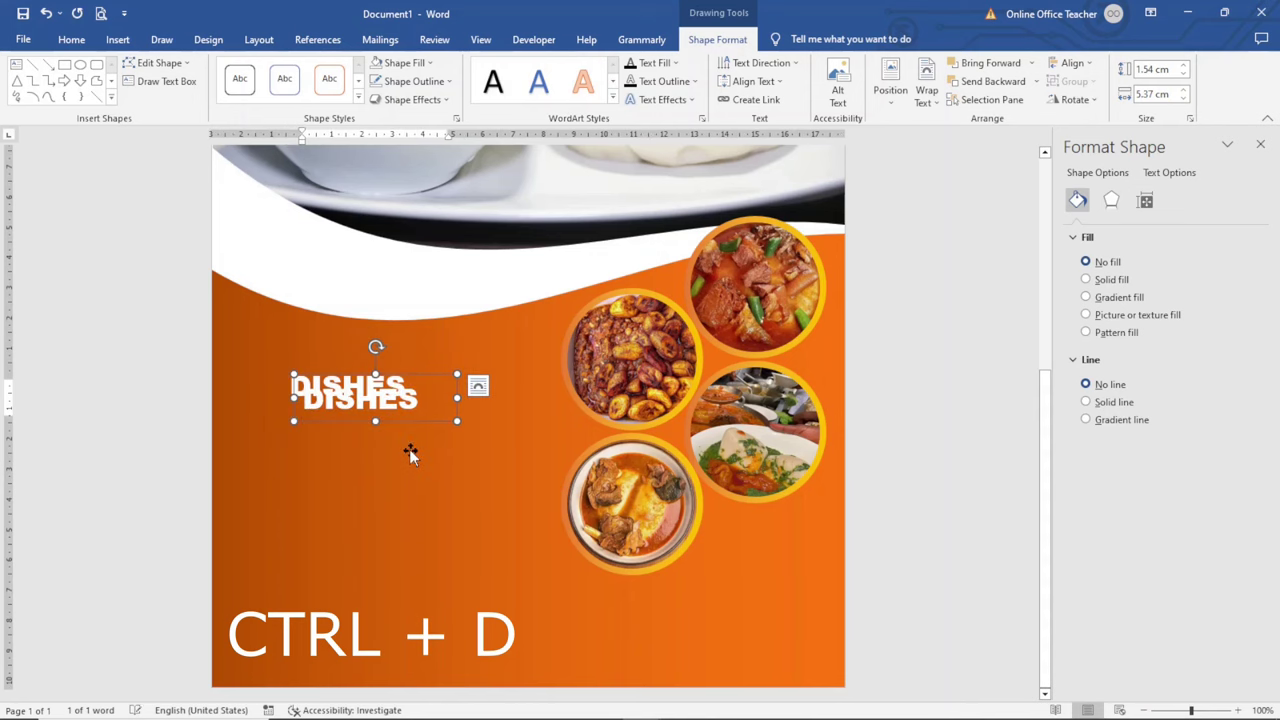
- Move the duplicate below the heading, shrink its text to 14 pt, and shorten the box
mouse_move(411, 423)
left_mouse_down()
mouse_move(403, 449)
mouse_move(419, 444)
left_mouse_up()
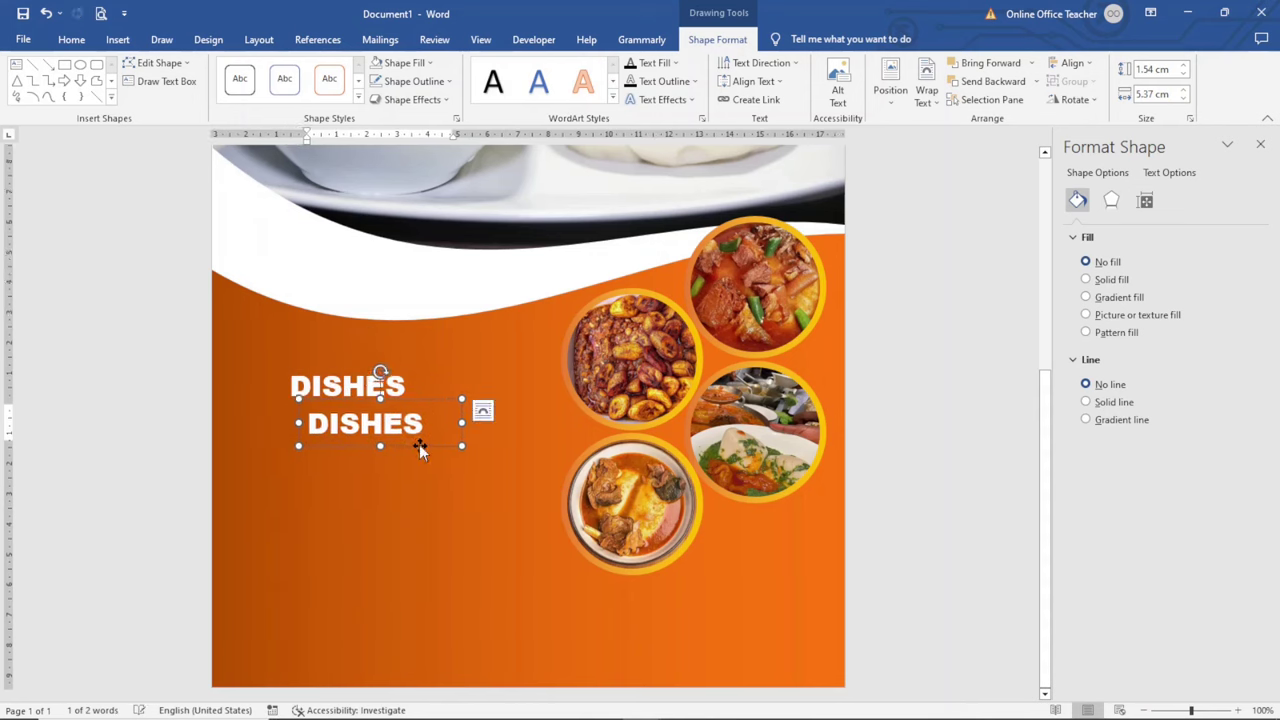
left_click(71, 39)
left_click(291, 73)
left_click(291, 73)
left_click(291, 73)
left_click(291, 73)
left_click(291, 73)
left_click(291, 73)
left_click(291, 73)
left_click(273, 74)
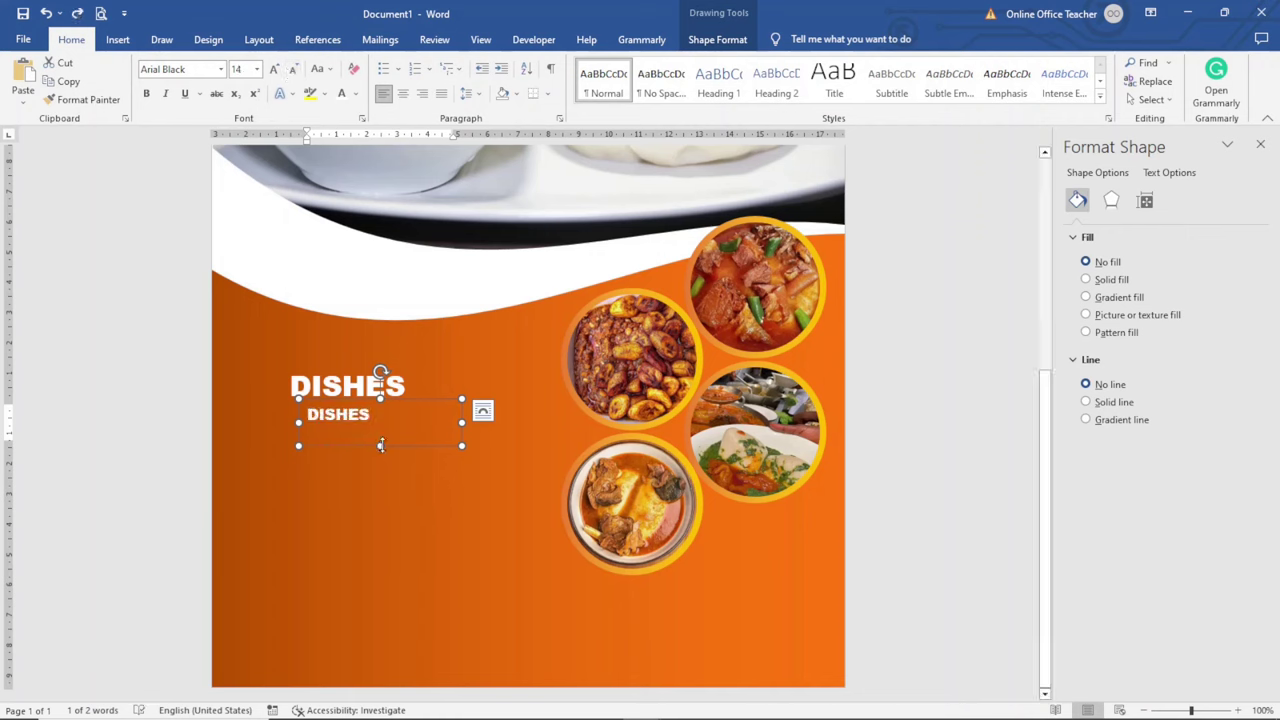
left_click_drag(379, 443, 379, 428)
- Replace the copy's text with FUFU WITH LIGHT SOUP and nudge the line slightly right
double_click(337, 415)
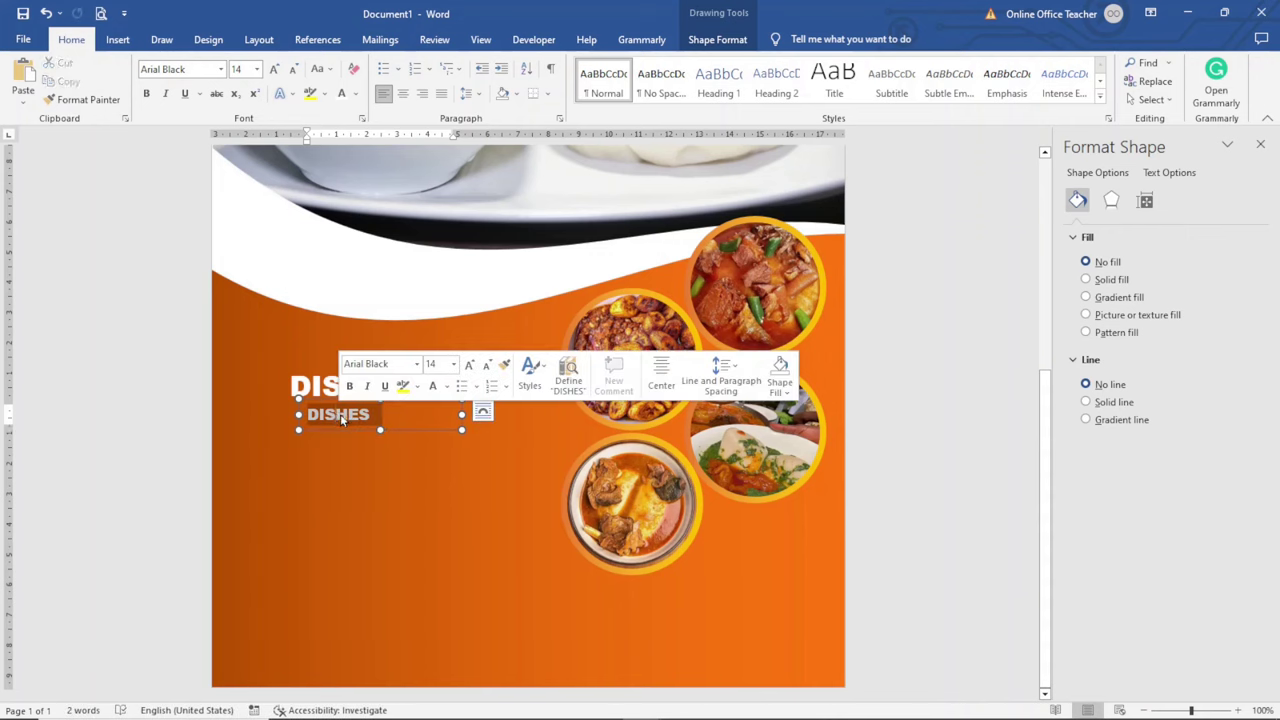
type("FUFU WITH")
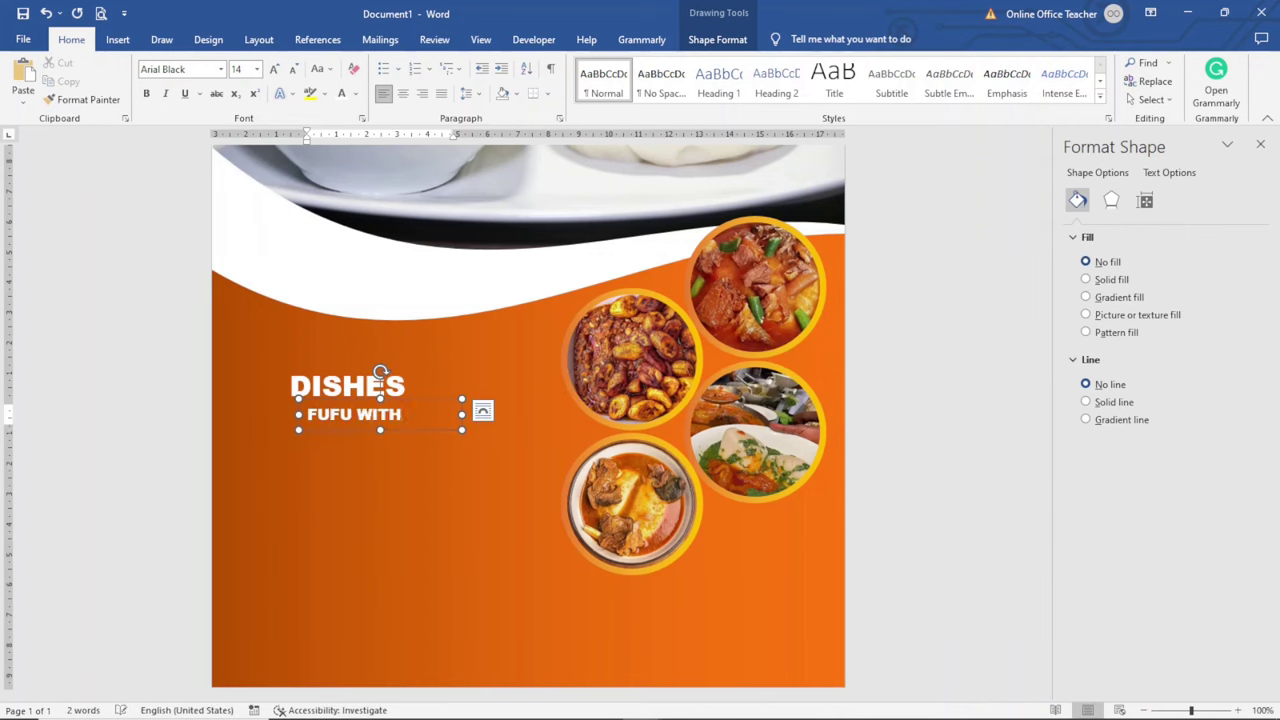
type(" LIGHT SOUP")
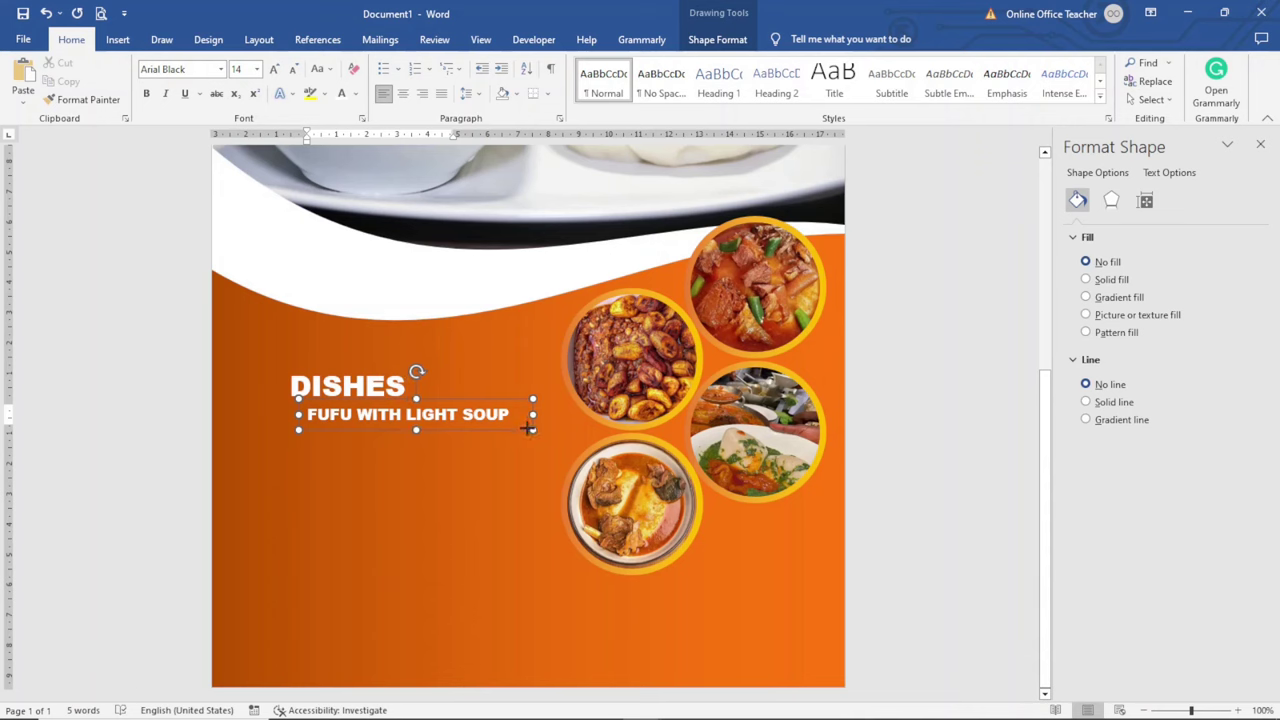
key("Escape")
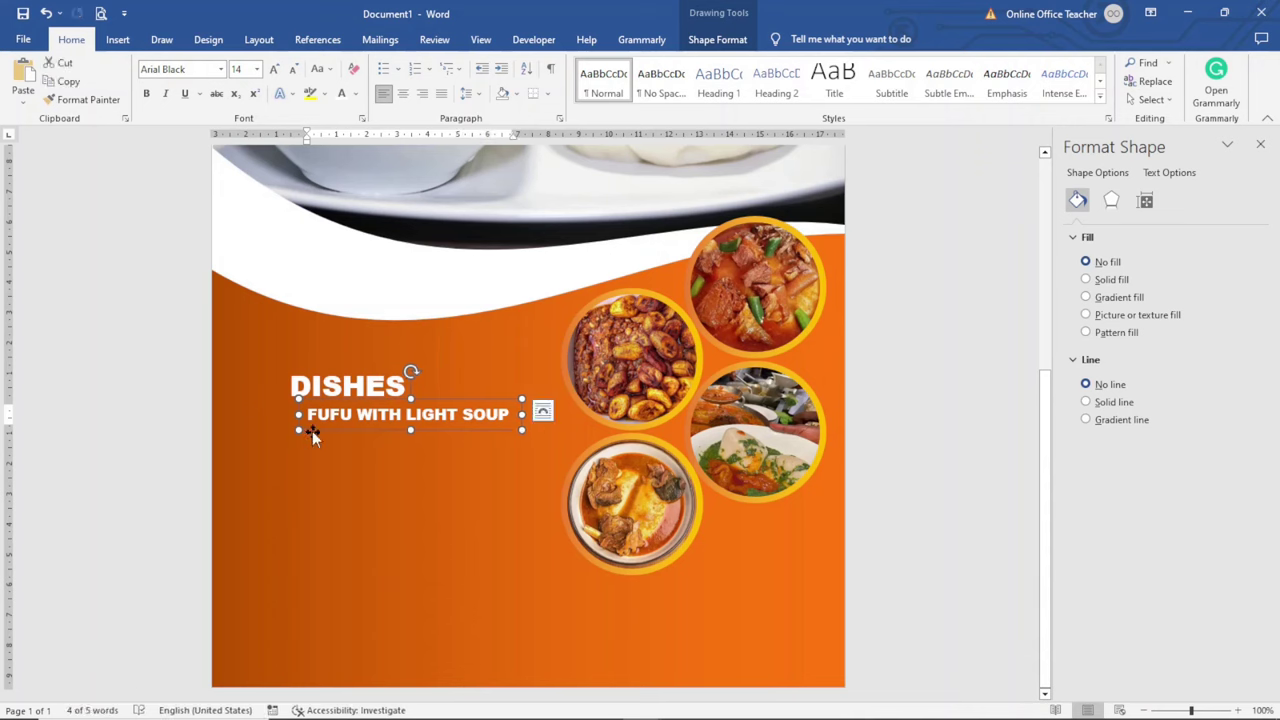
left_click_drag(323, 427, 339, 435)
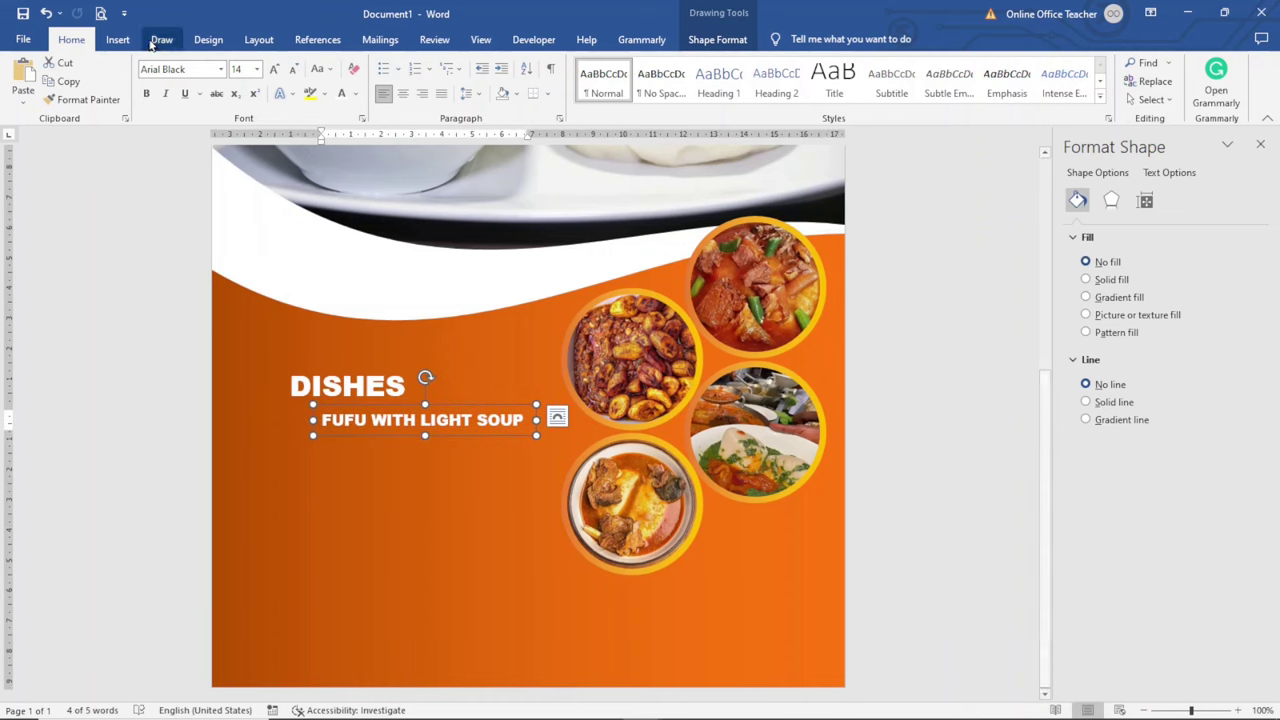
left_click(117, 39)
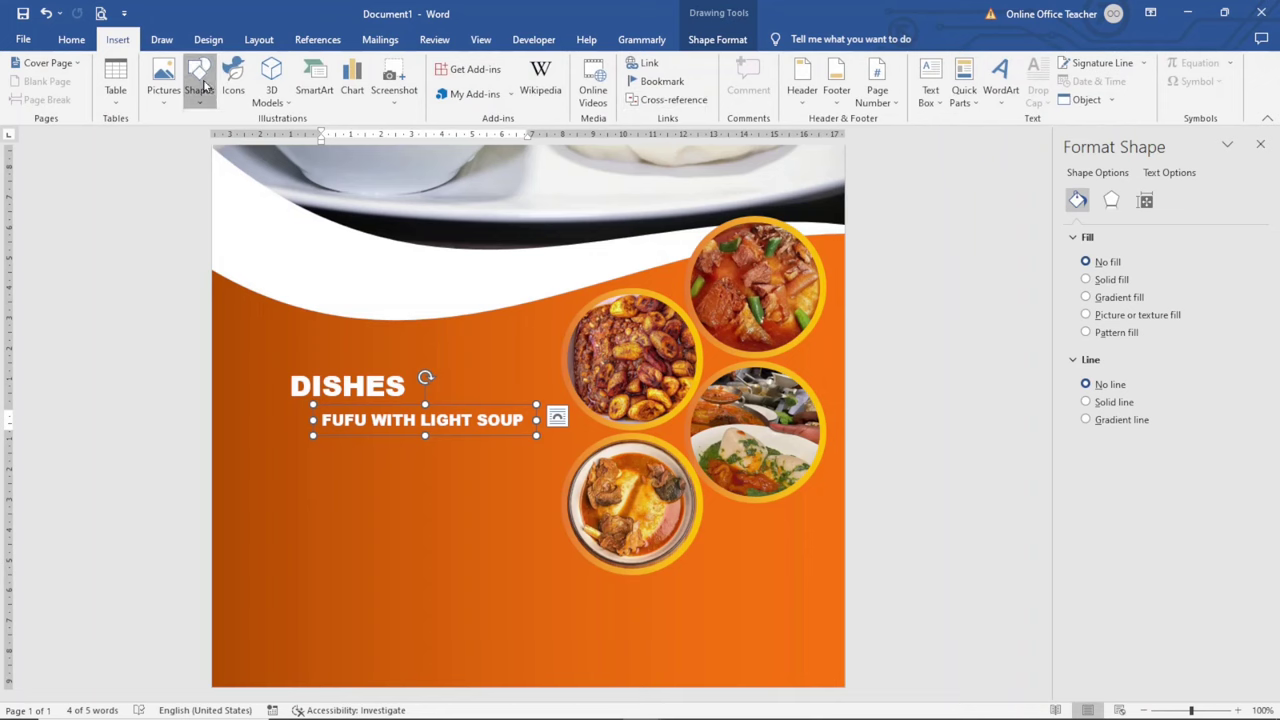
- Draw a small oval left of the dish line and size it 0.4 × 0.4 cm
left_click(203, 85)
left_click(257, 148)
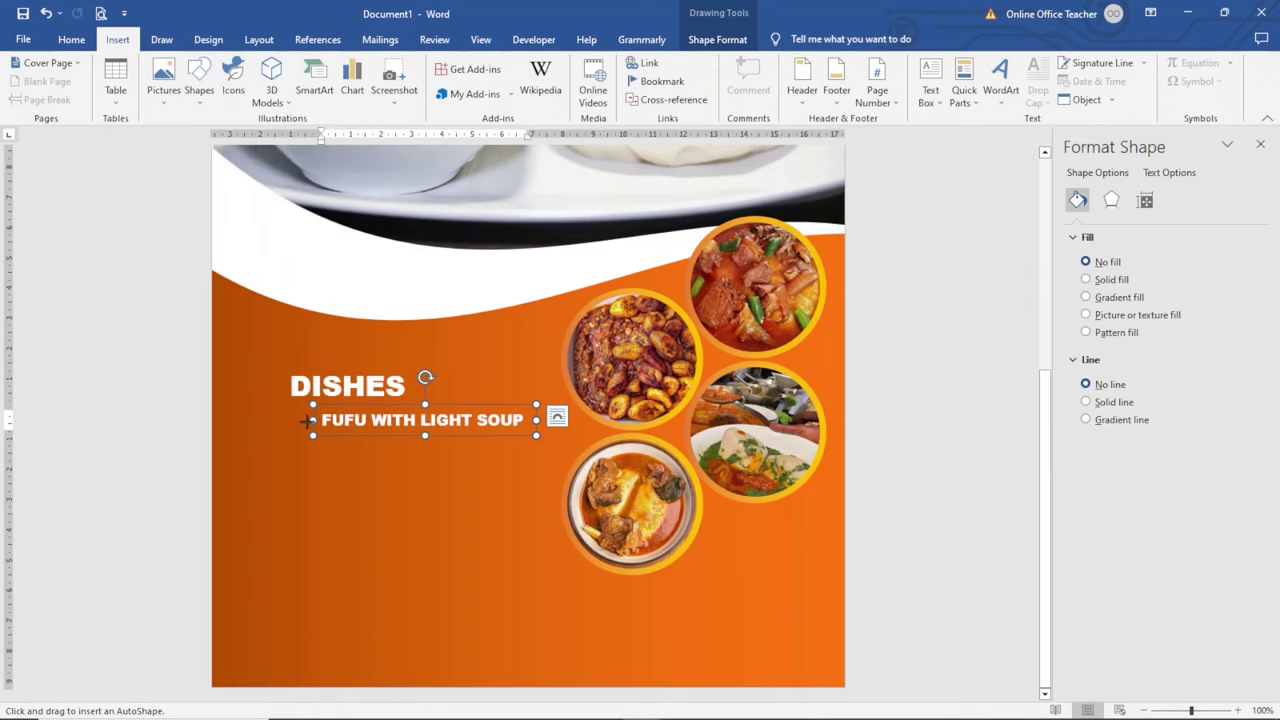
left_click_drag(291, 411, 309, 434)
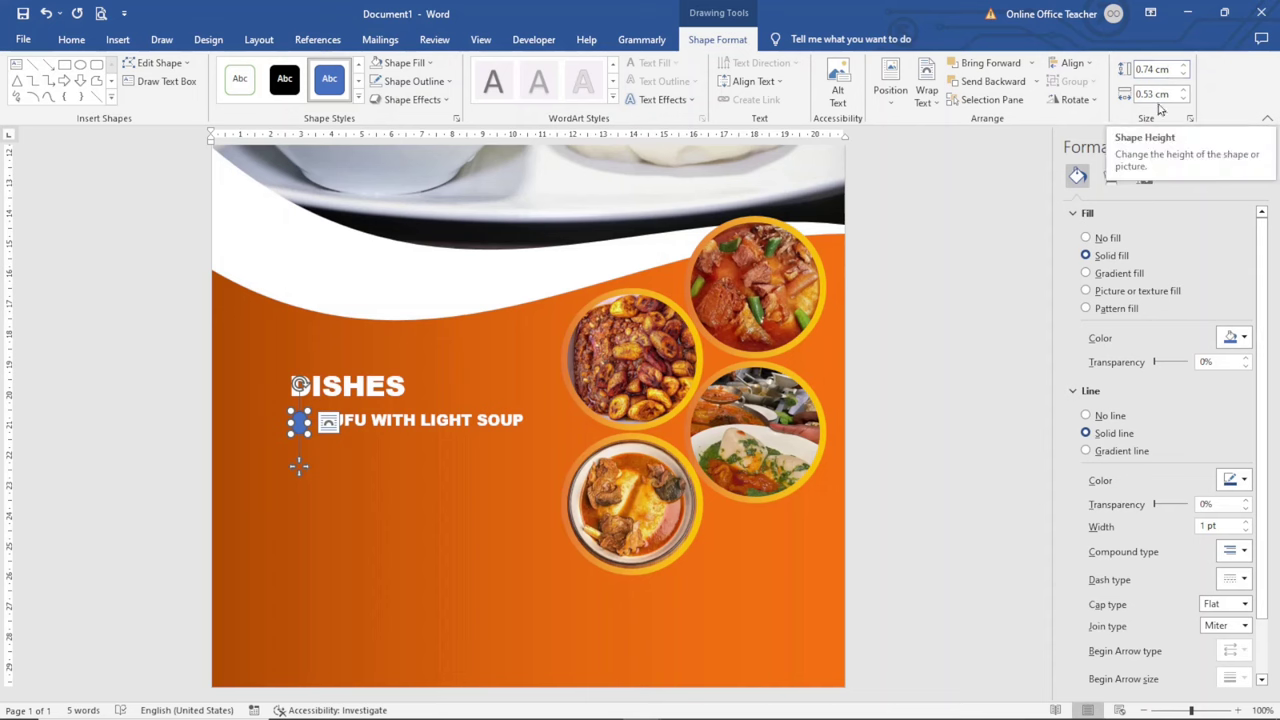
left_click(1174, 69)
type("0.")
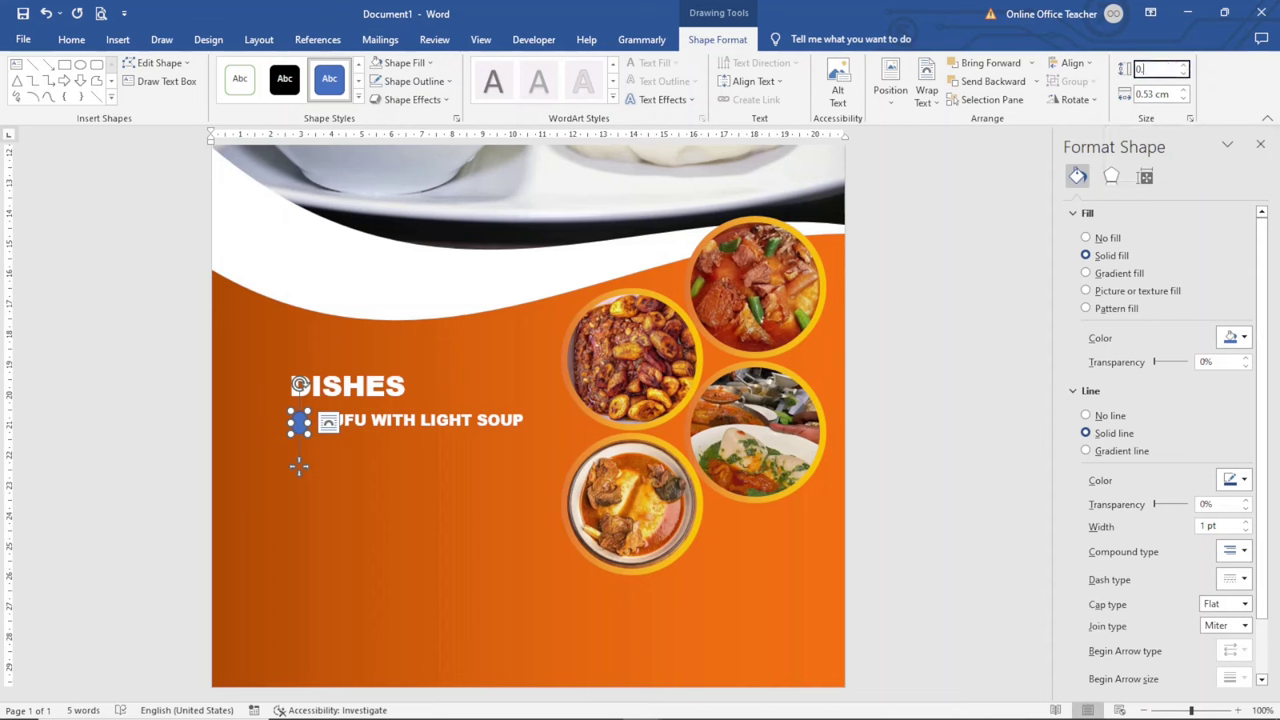
type("4")
key("Tab")
key("BackSpace")
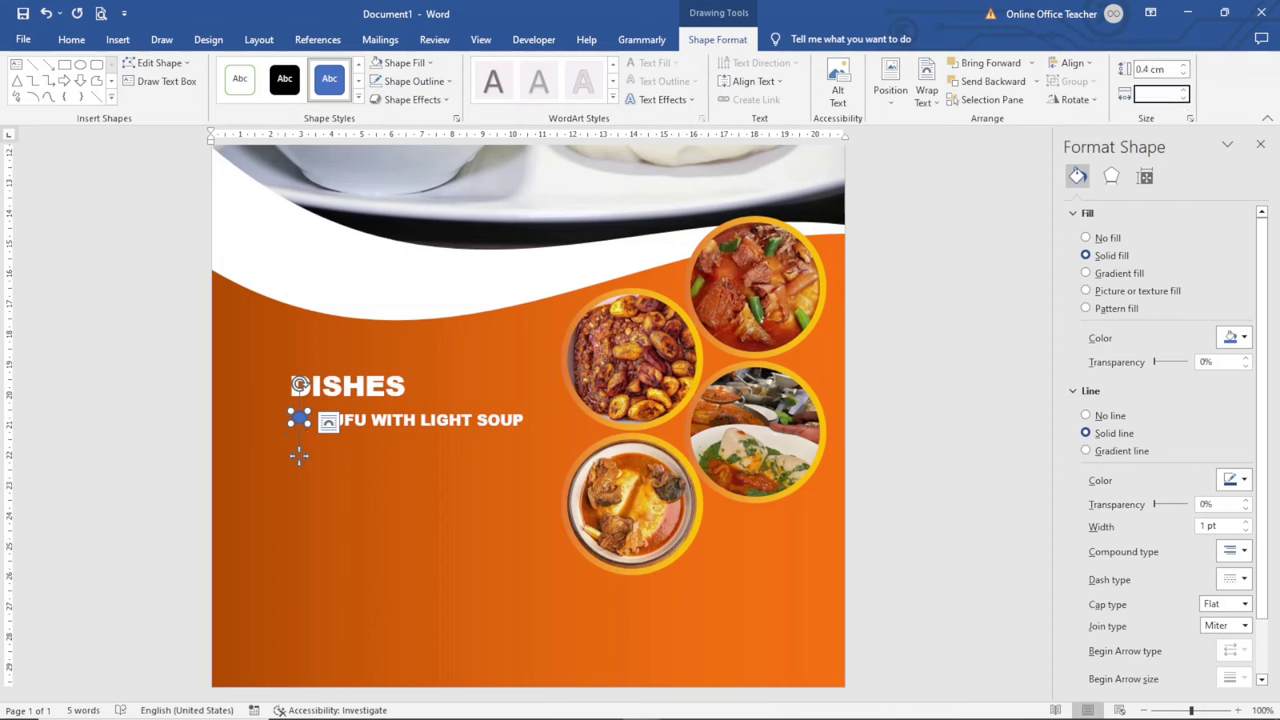
key("Return")
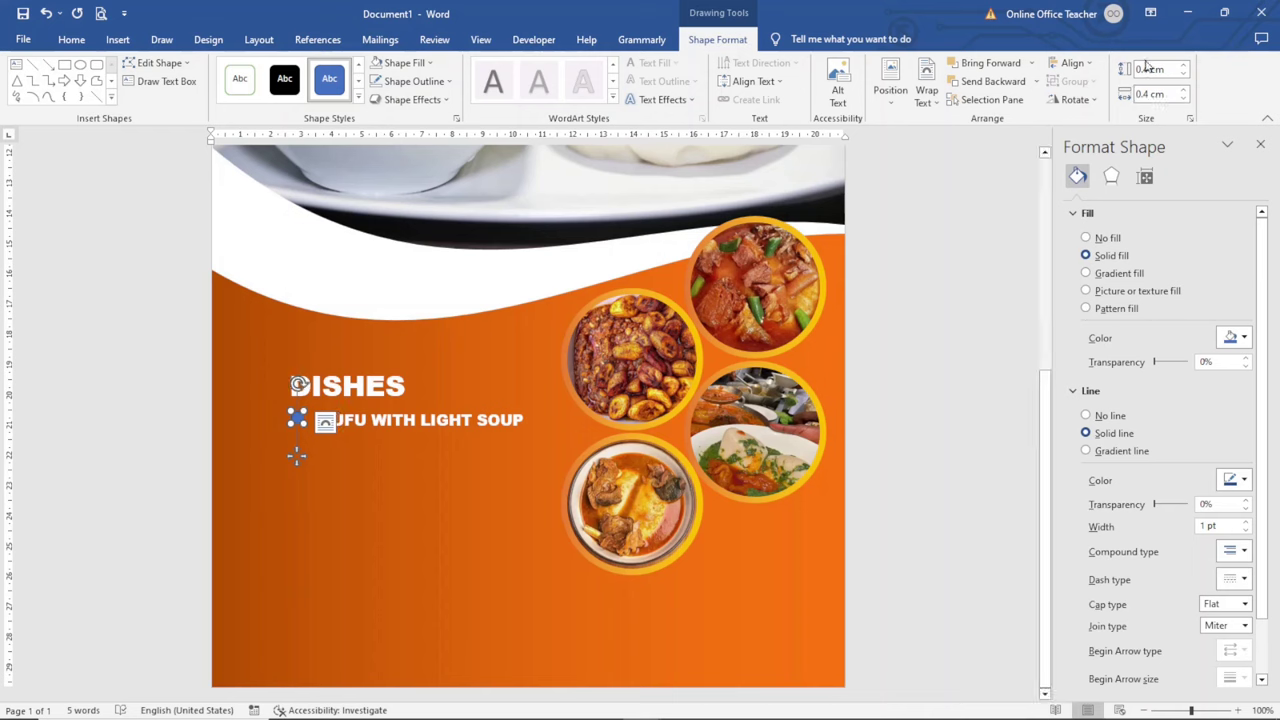
- Fill the bullet circle white with no outline, and select it with the dish text box
left_click(418, 64)
left_click(376, 104)
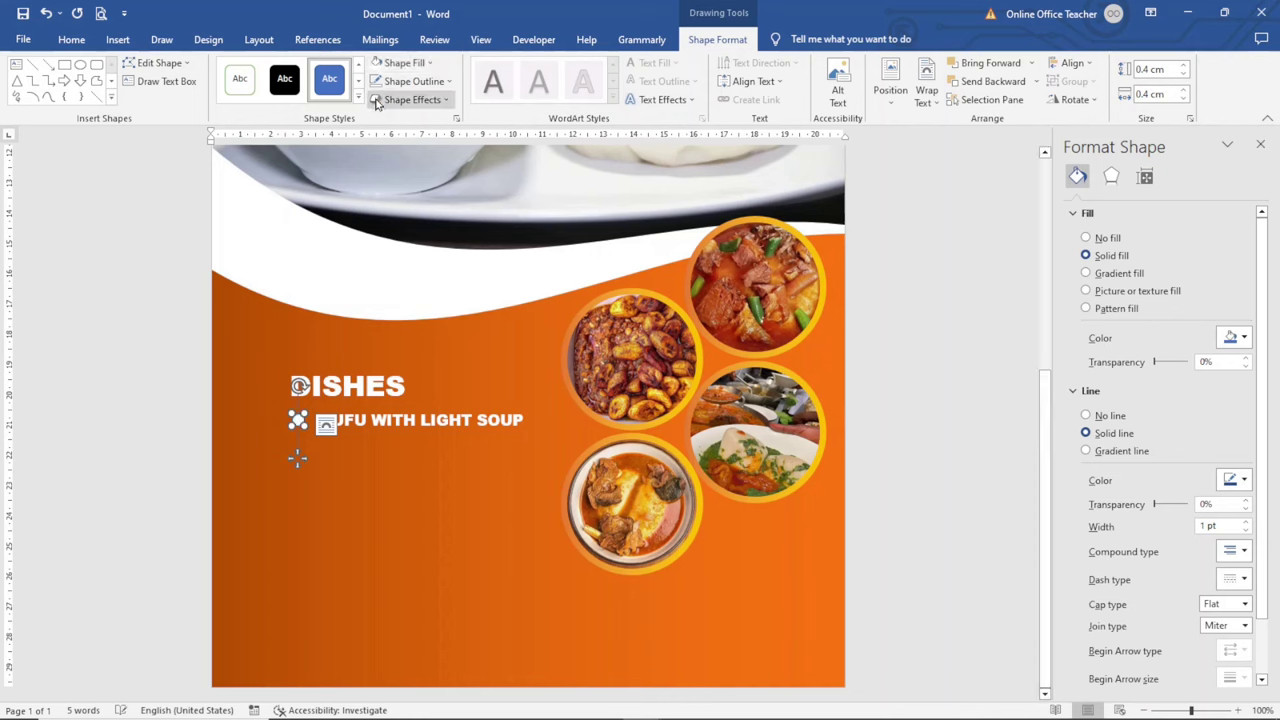
left_click(418, 81)
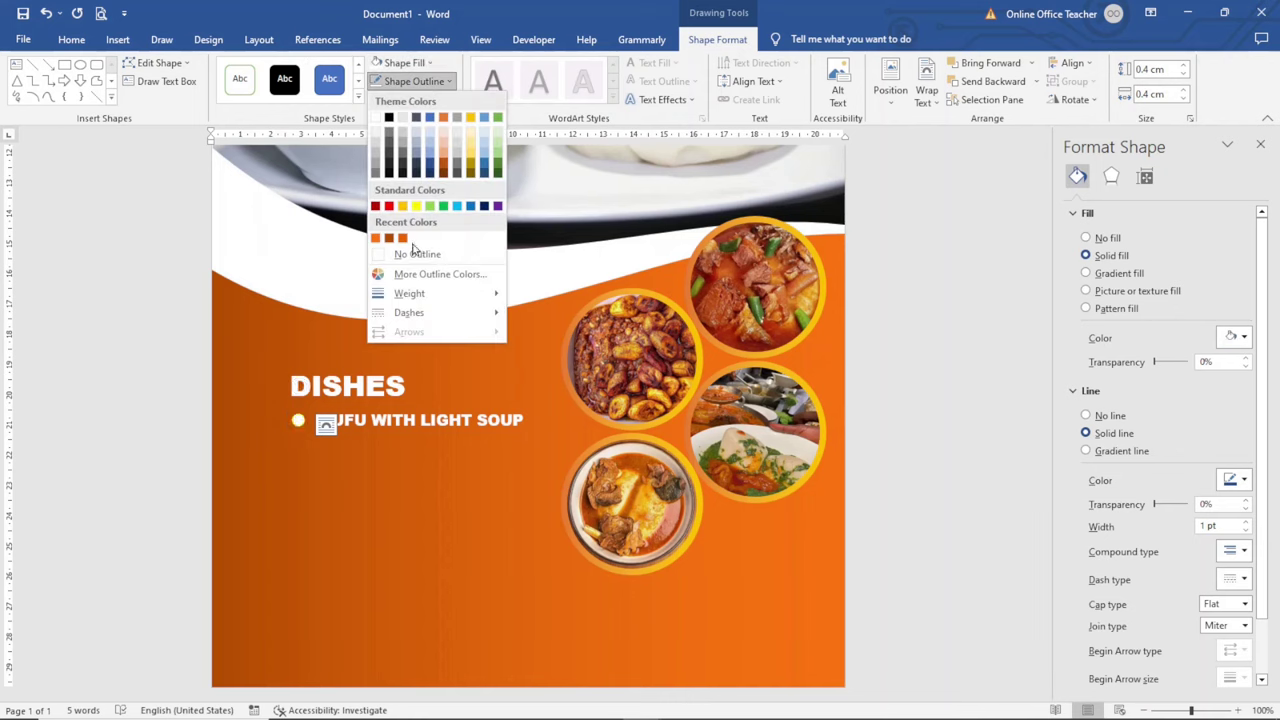
left_click(415, 254)
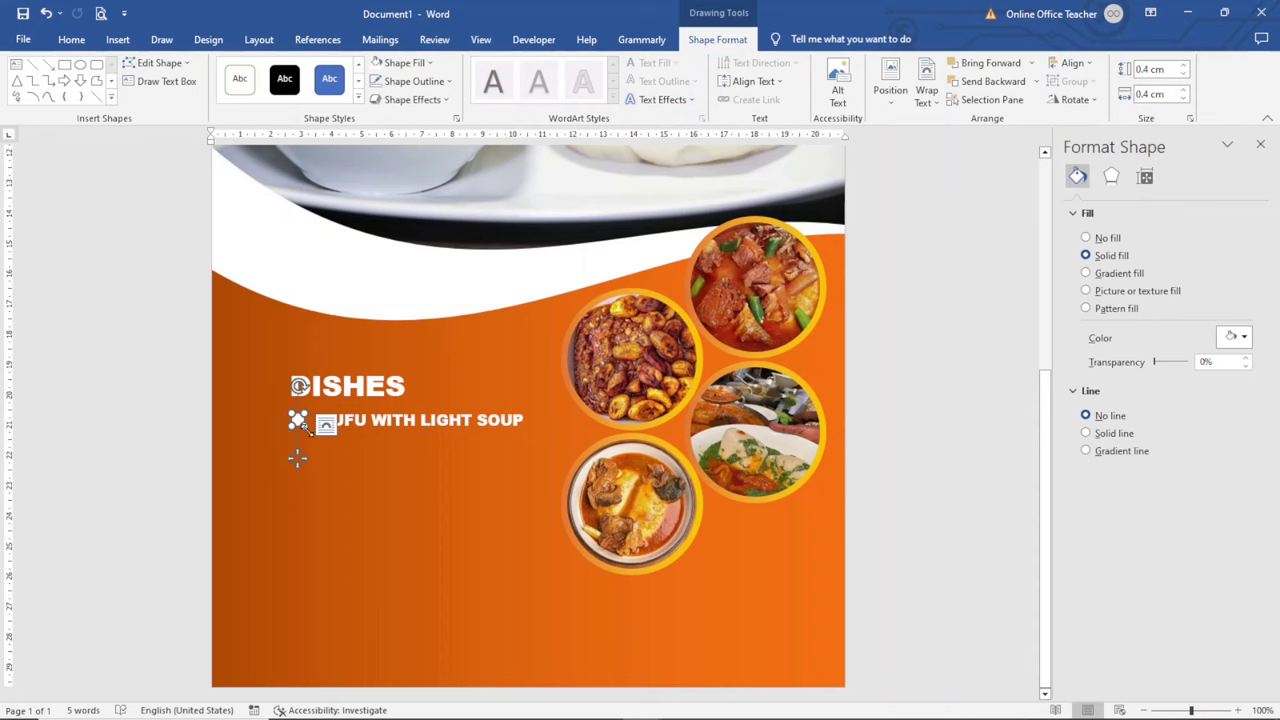
left_click(371, 436)
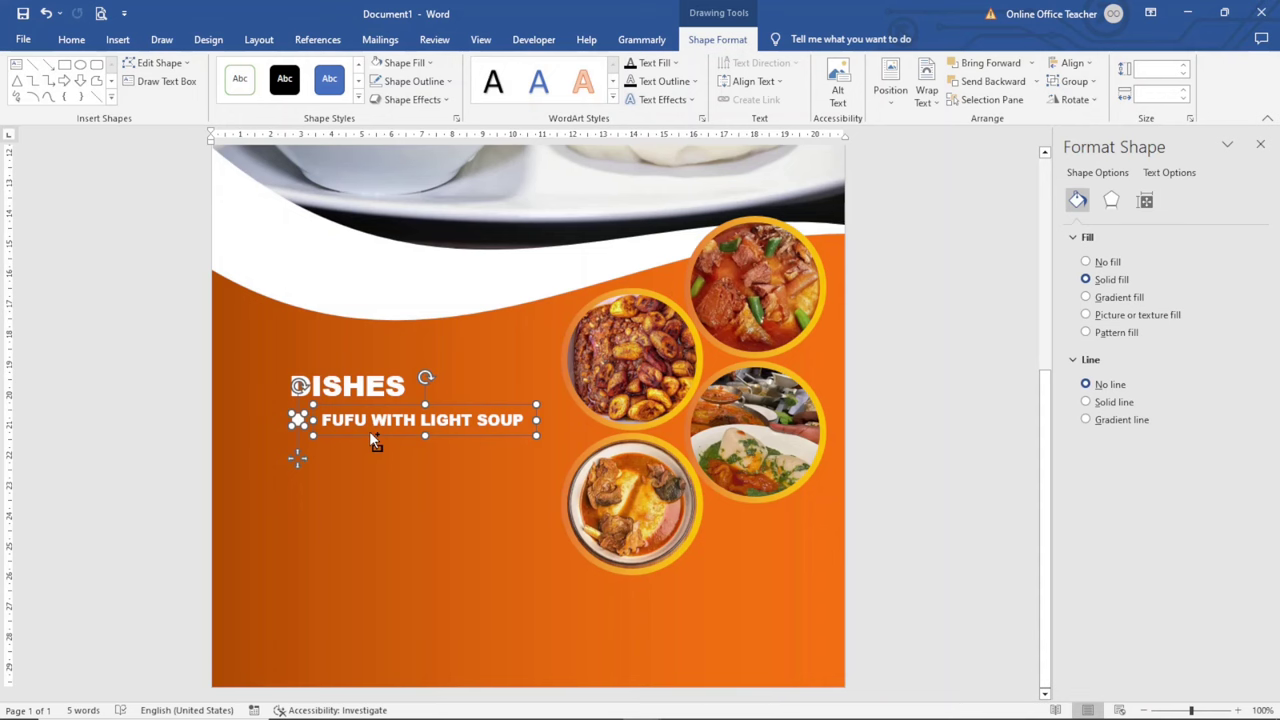
- Group the bullet with its FUFU WITH LIGHT SOUP line and copy it twice downward
left_click(1076, 81)
left_click(1085, 102)
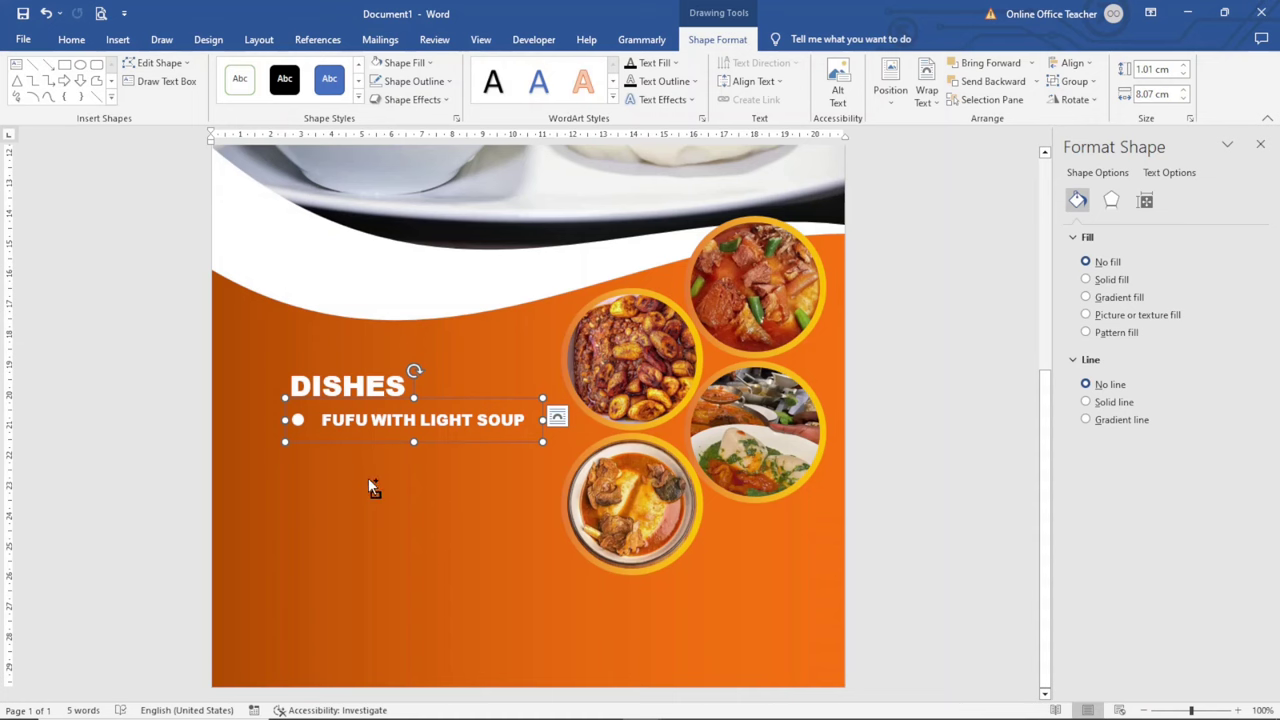
left_click_drag(373, 450, 363, 480)
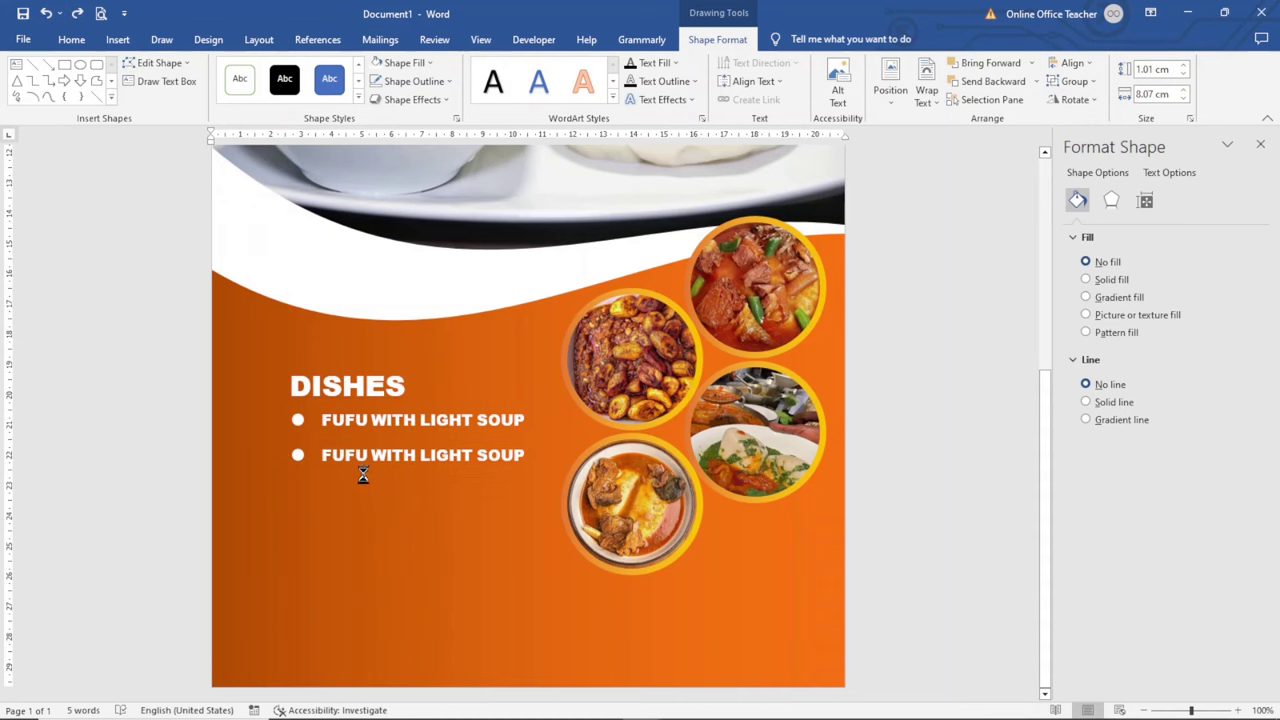
left_click_drag(363, 476, 361, 511)
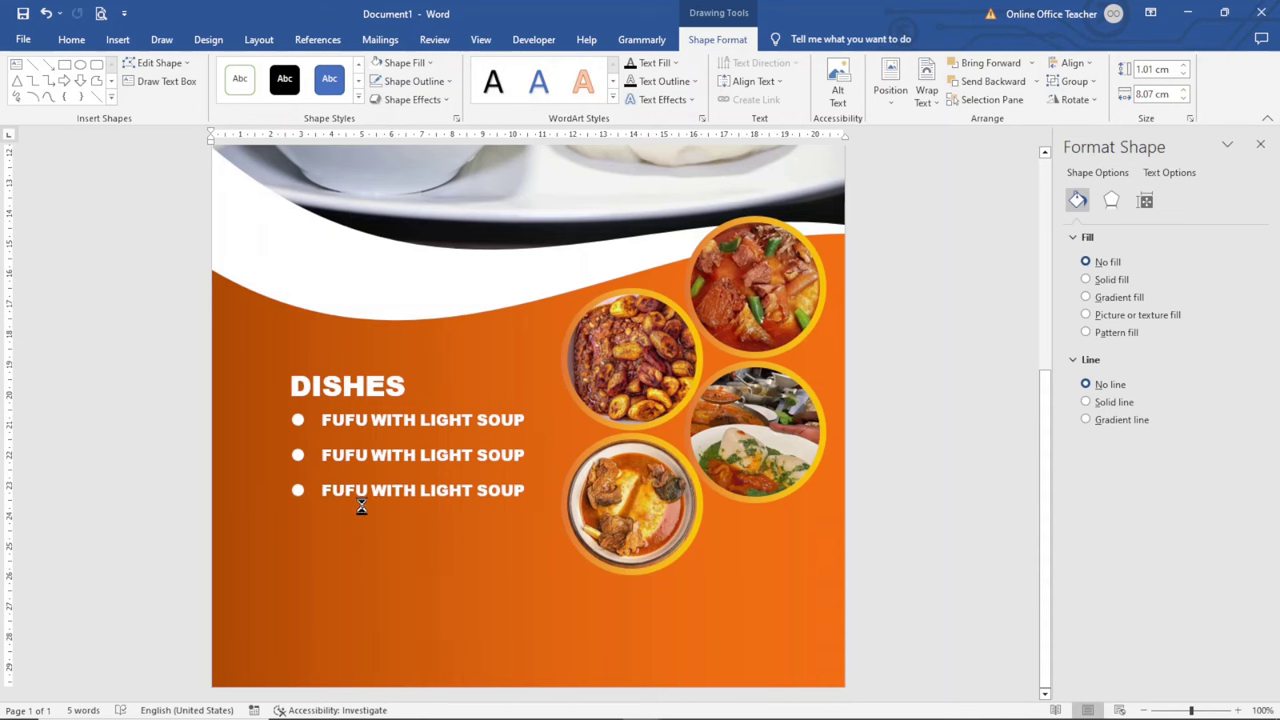
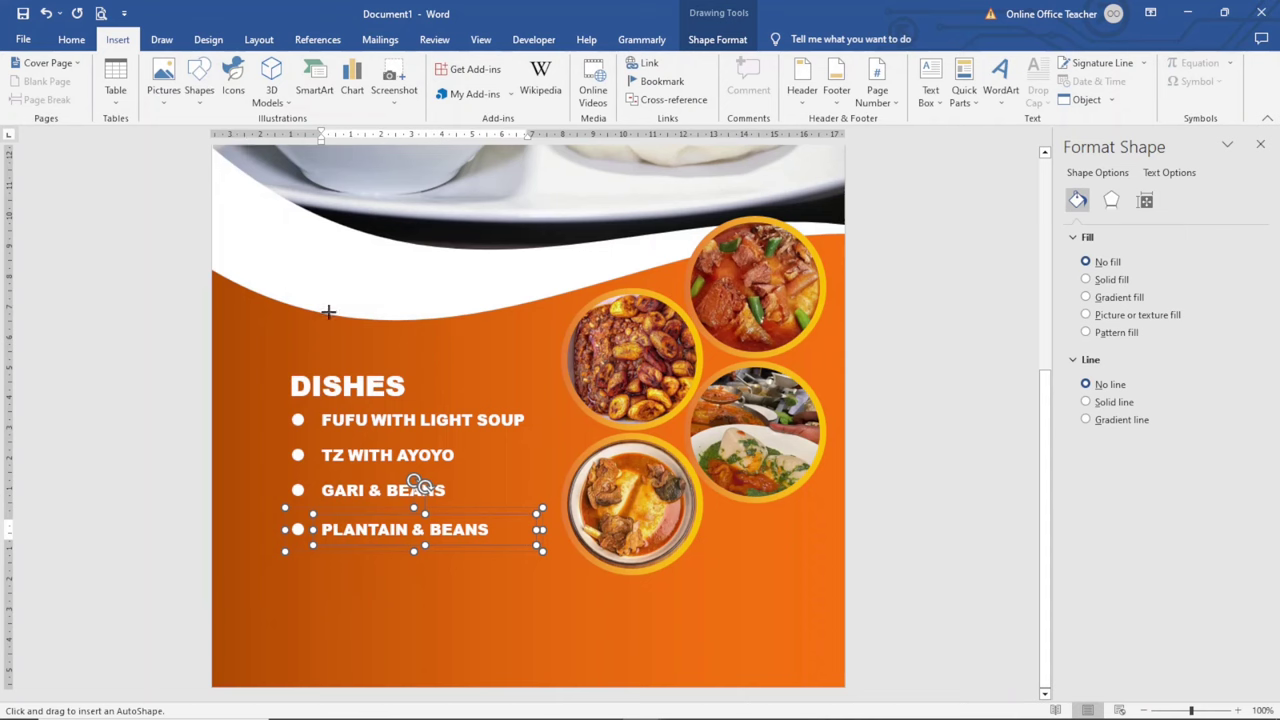
- Draw a rectangle across the page bottom with black fill and no outline
left_click_drag(213, 632, 842, 688)
left_click(403, 63)
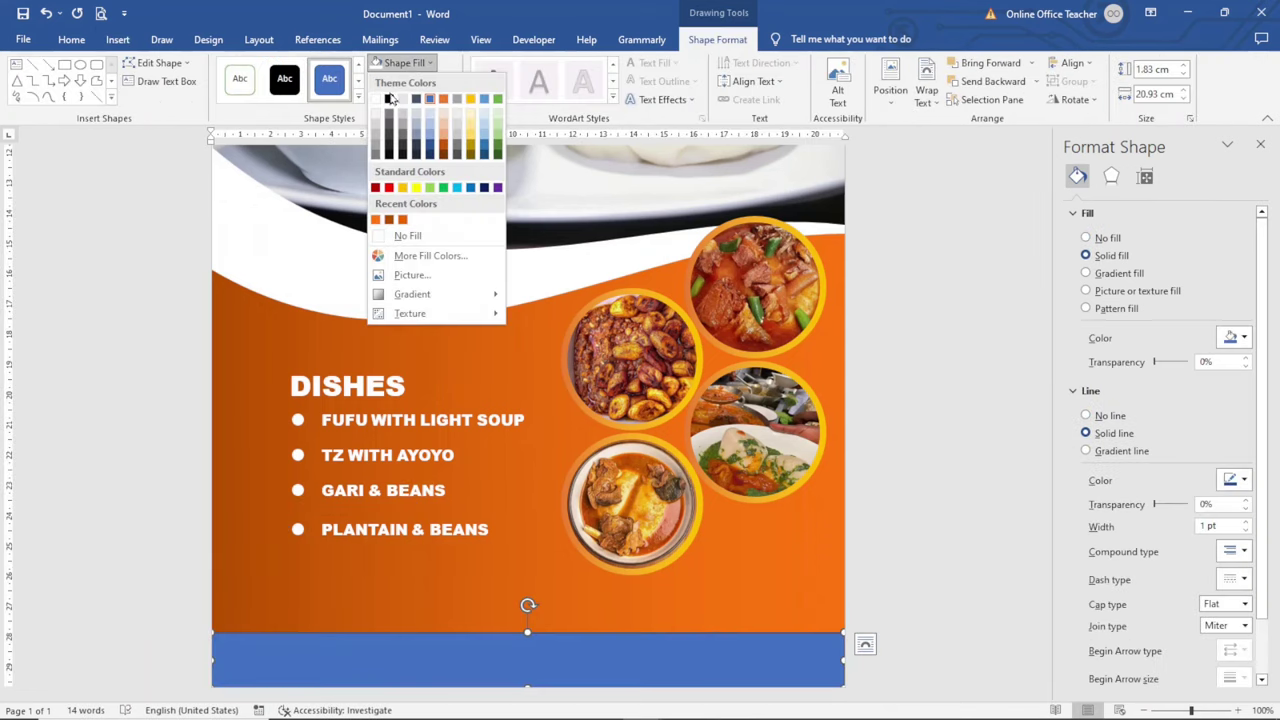
left_click(390, 99)
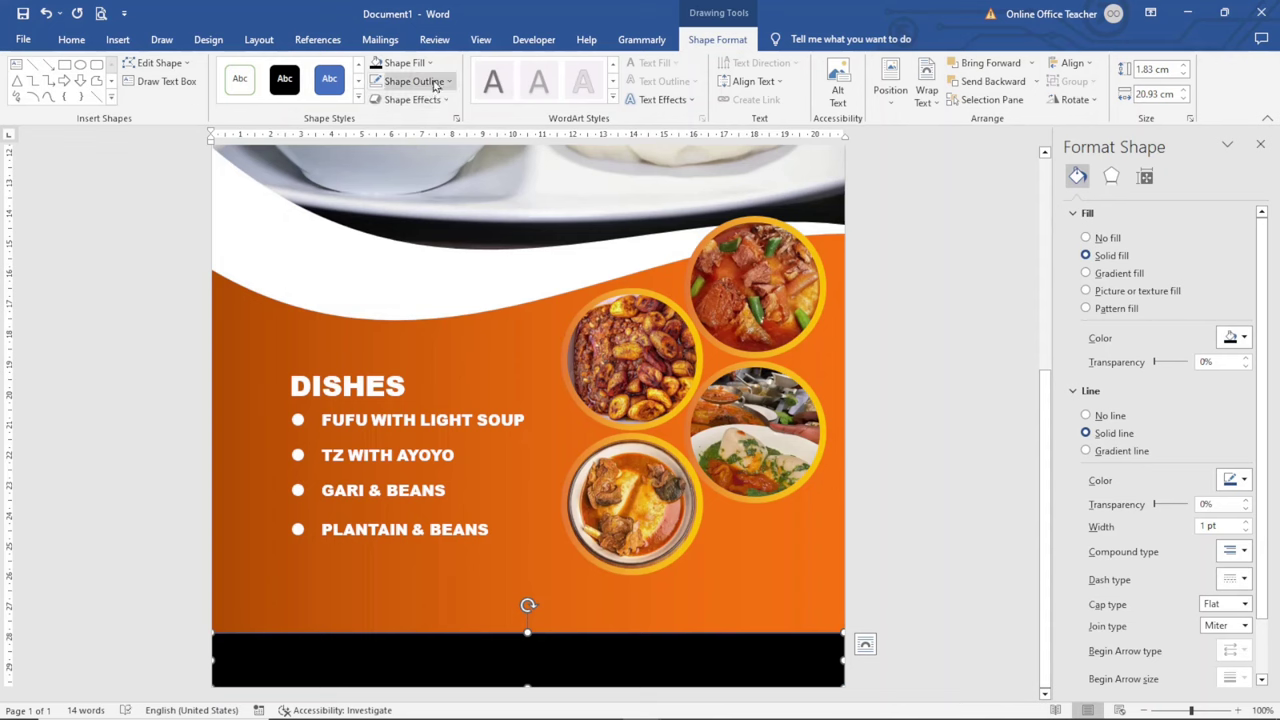
left_click(412, 81)
left_click(403, 258)
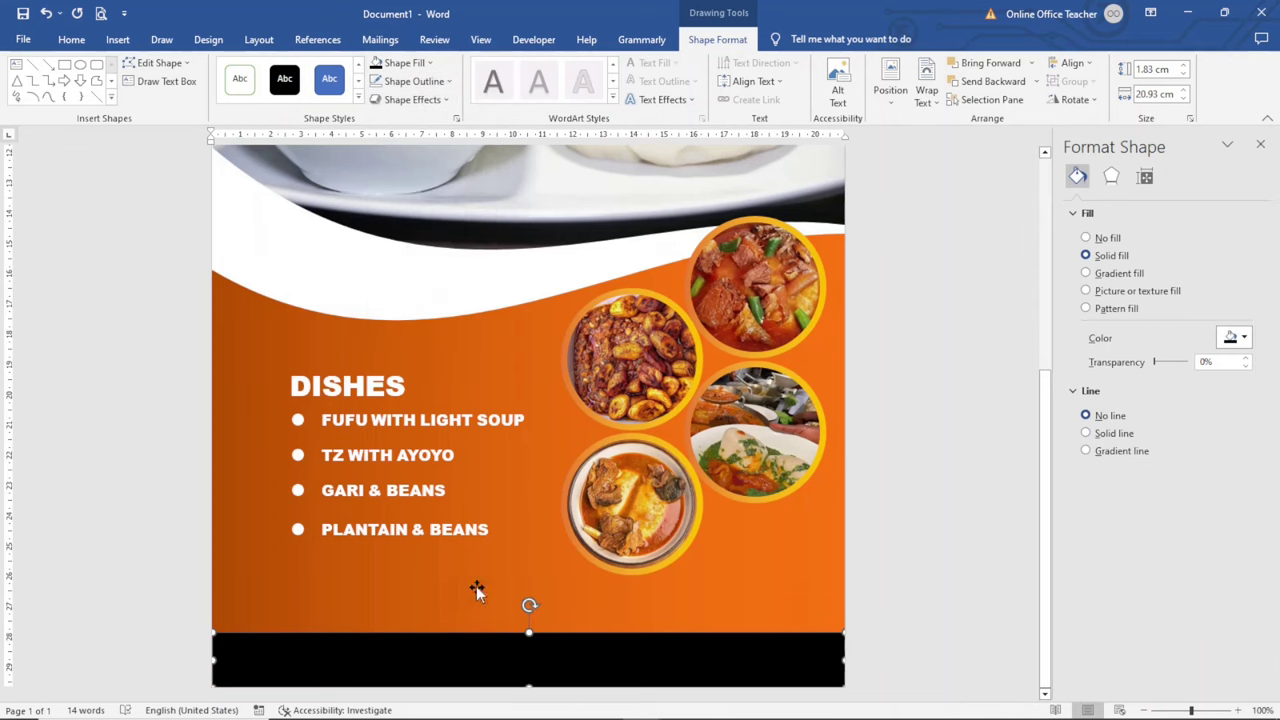
left_click(119, 40)
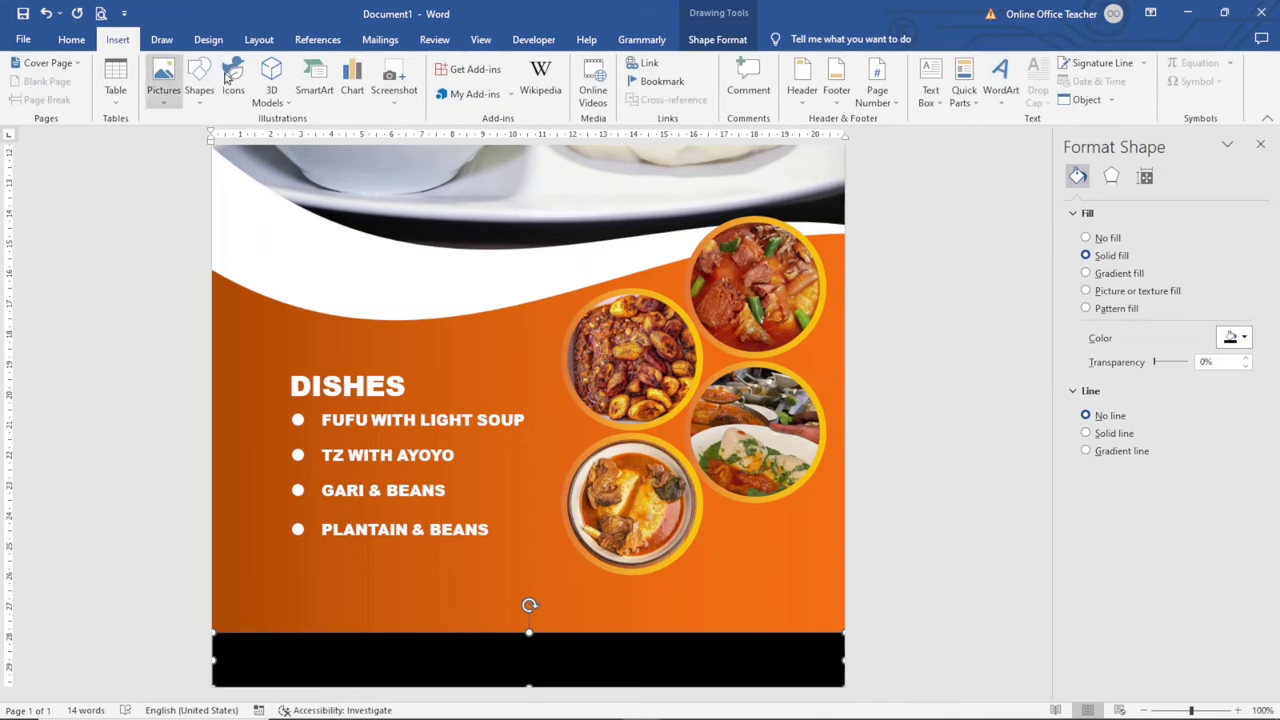
- Draw a text box in the black bar, type 'ORDER:' followed by the phone number, and select it
left_click(930, 90)
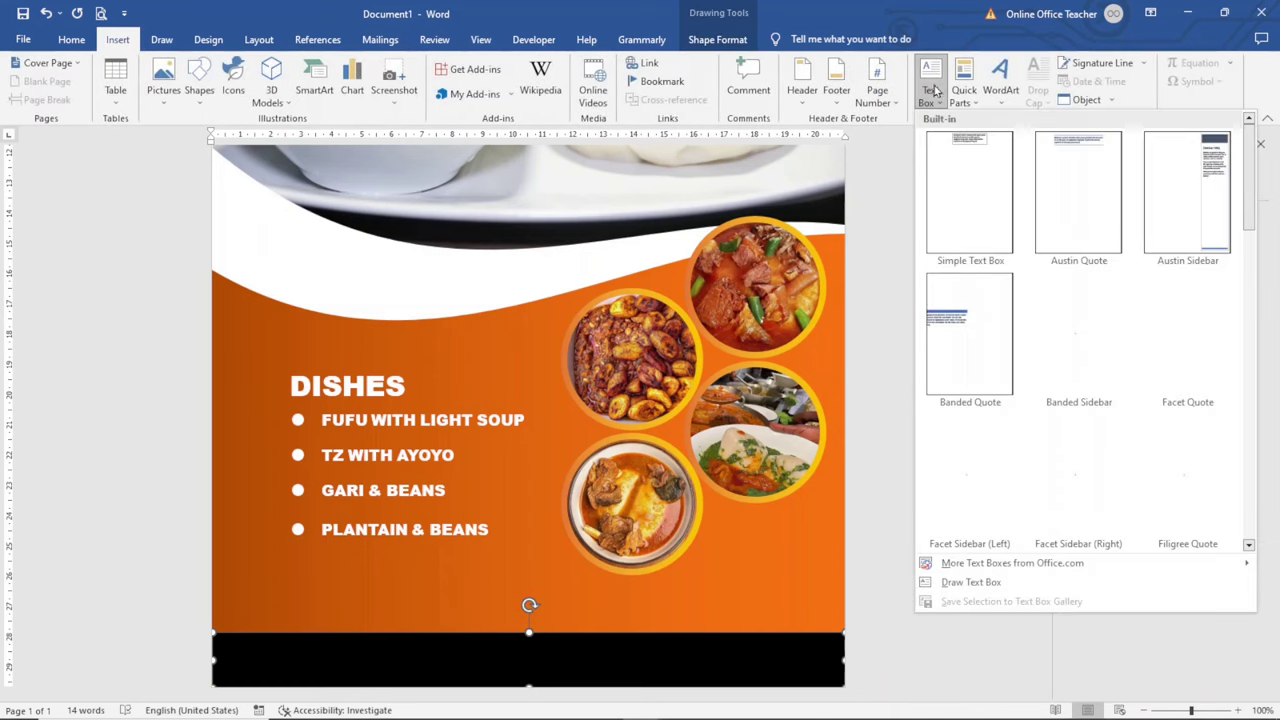
left_click(970, 582)
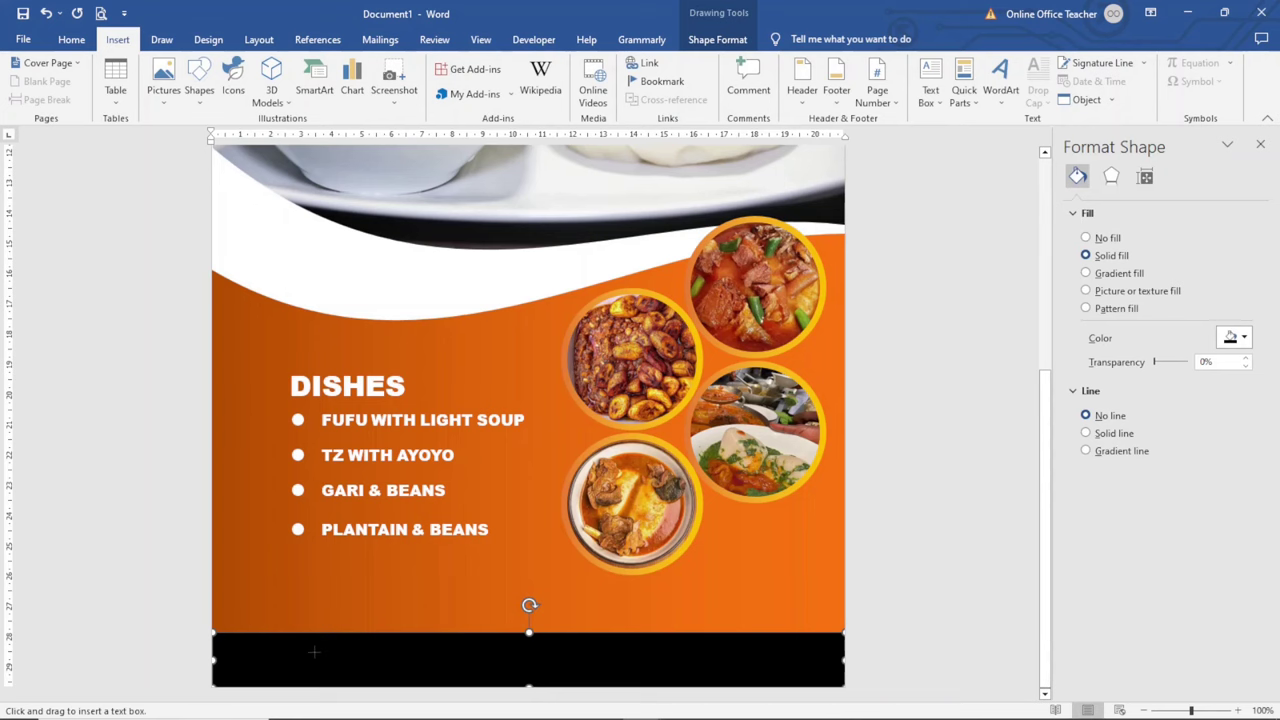
left_click_drag(305, 649, 565, 665)
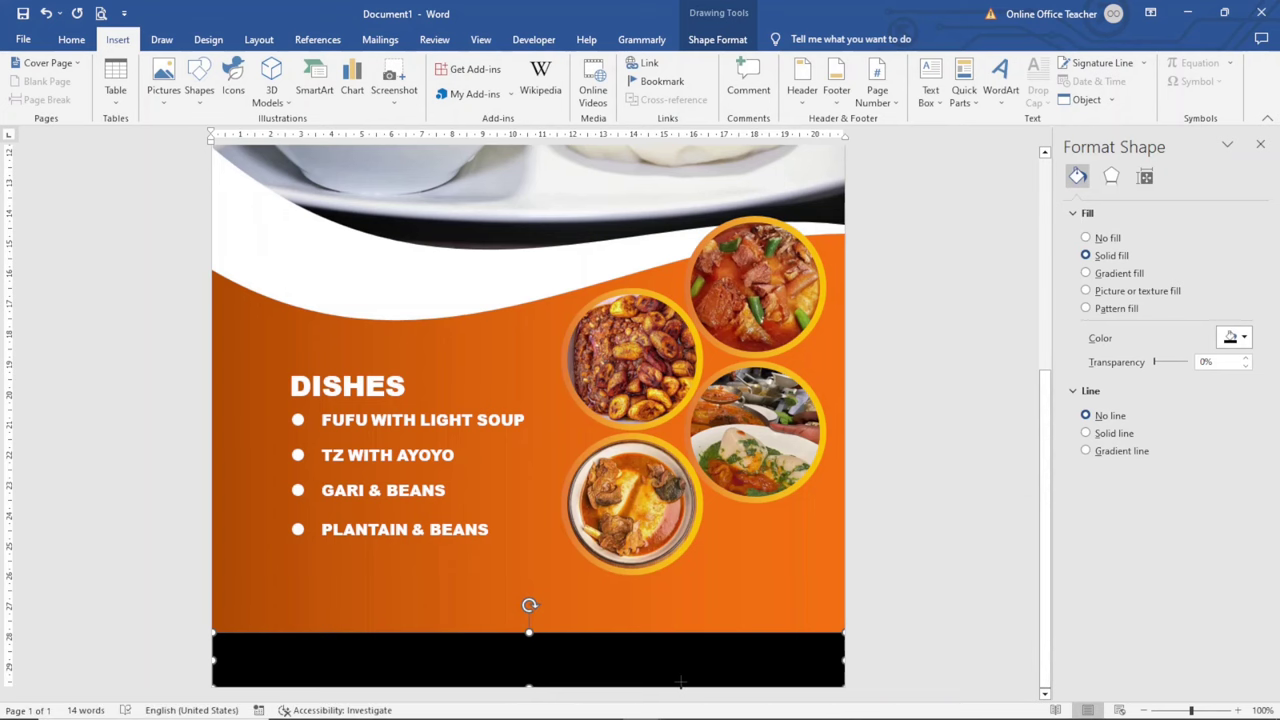
left_click_drag(680, 683, 680, 683)
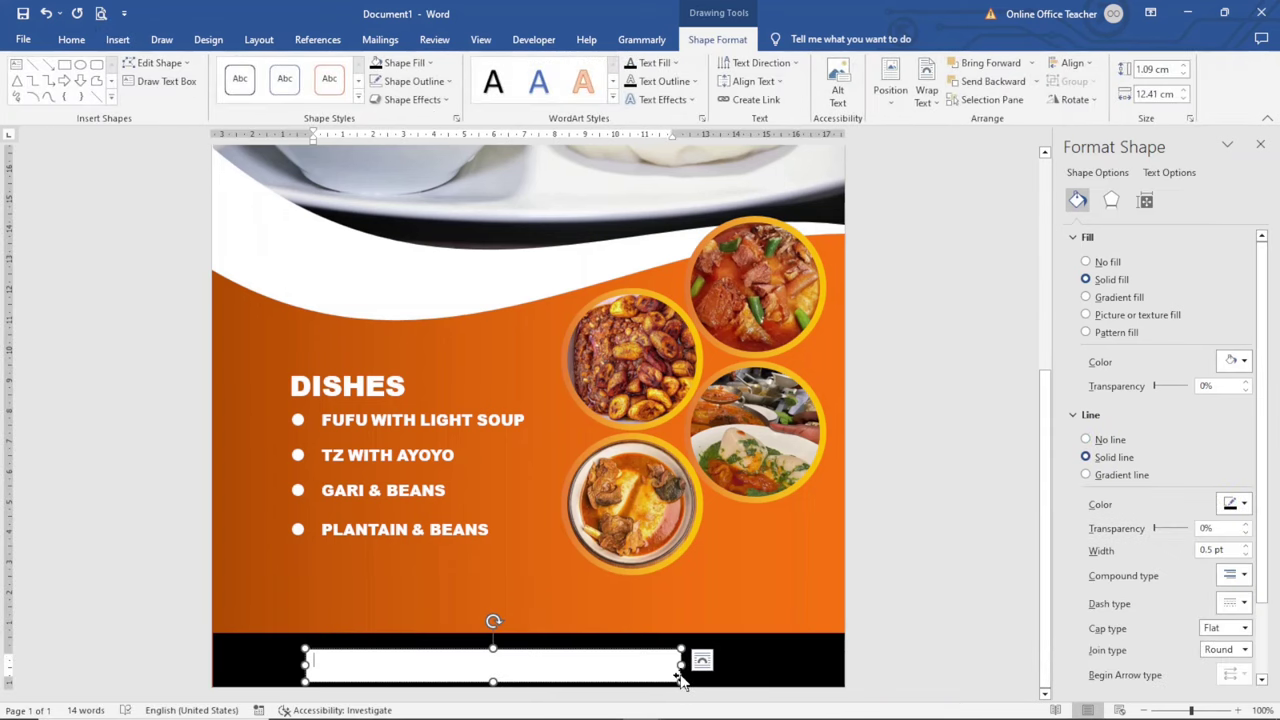
type("ORDER:")
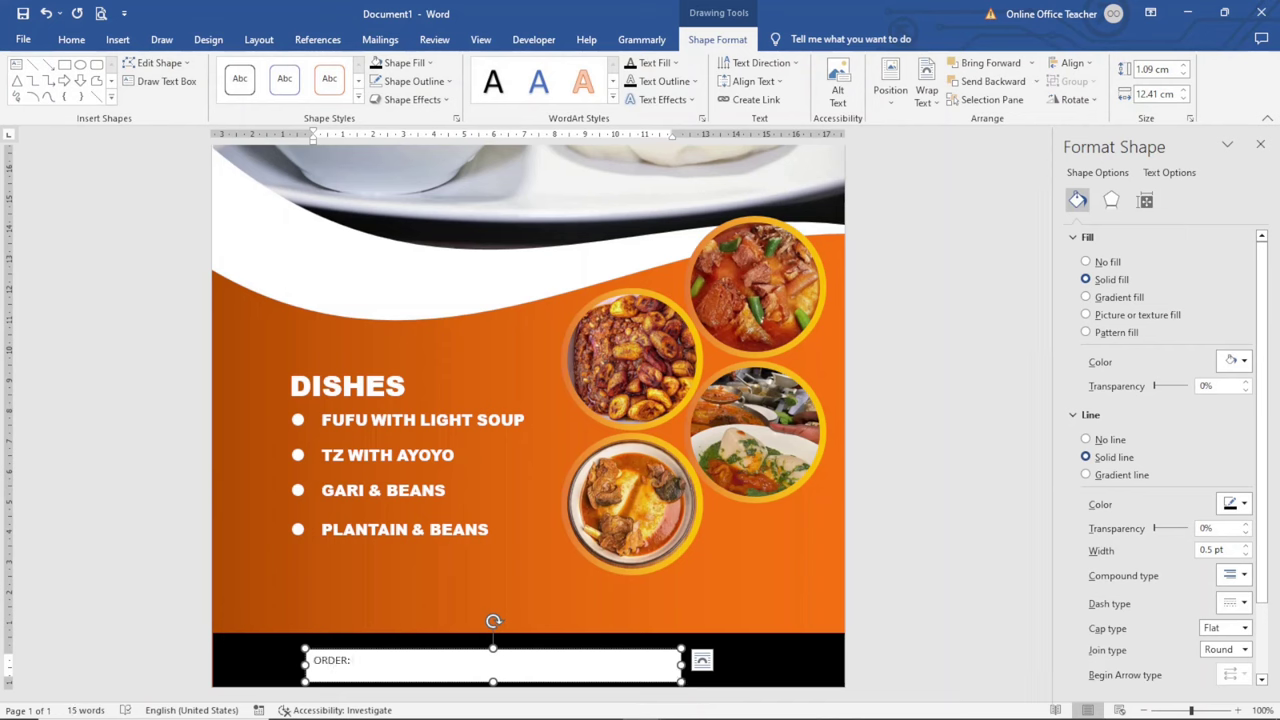
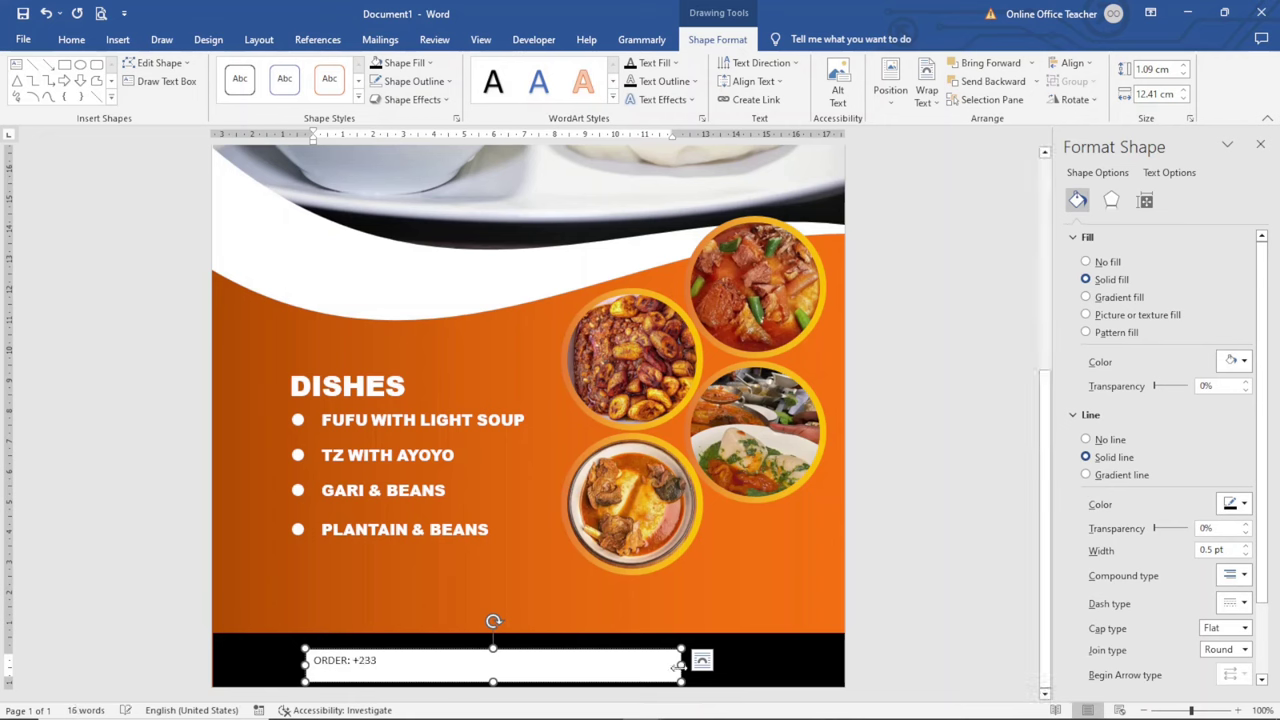
left_click_drag(486, 657, 310, 660)
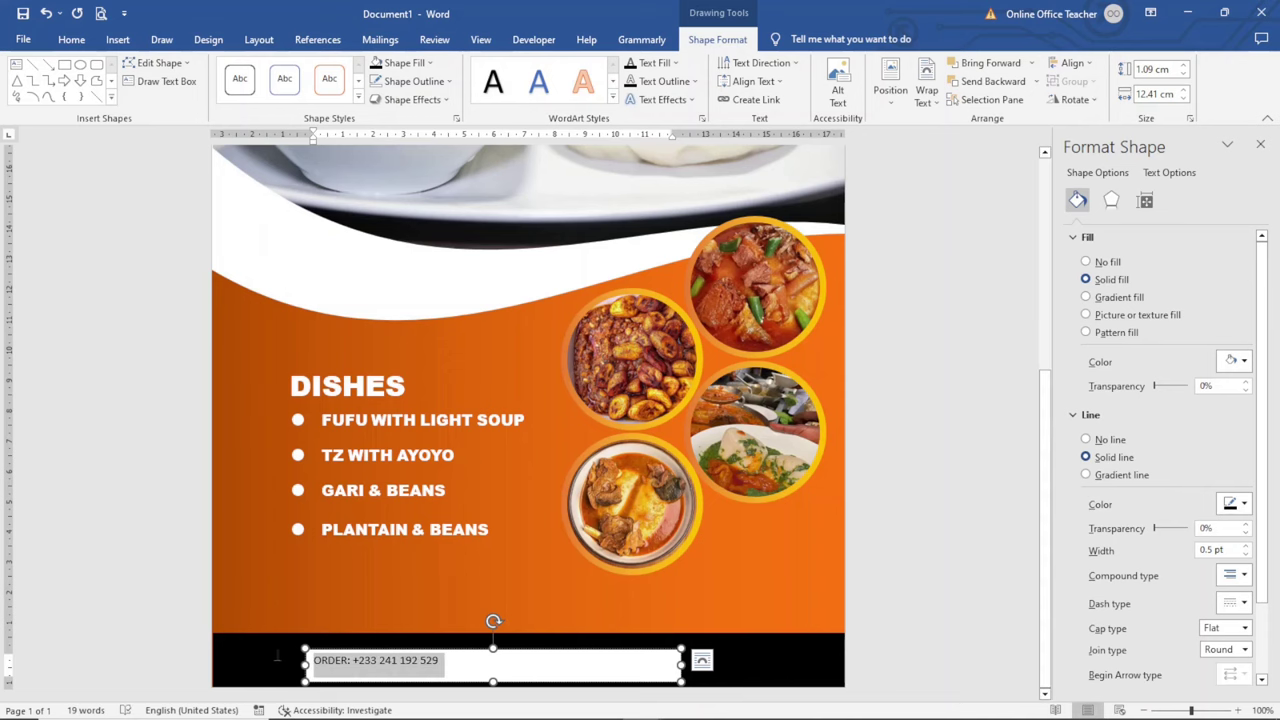
left_click(76, 42)
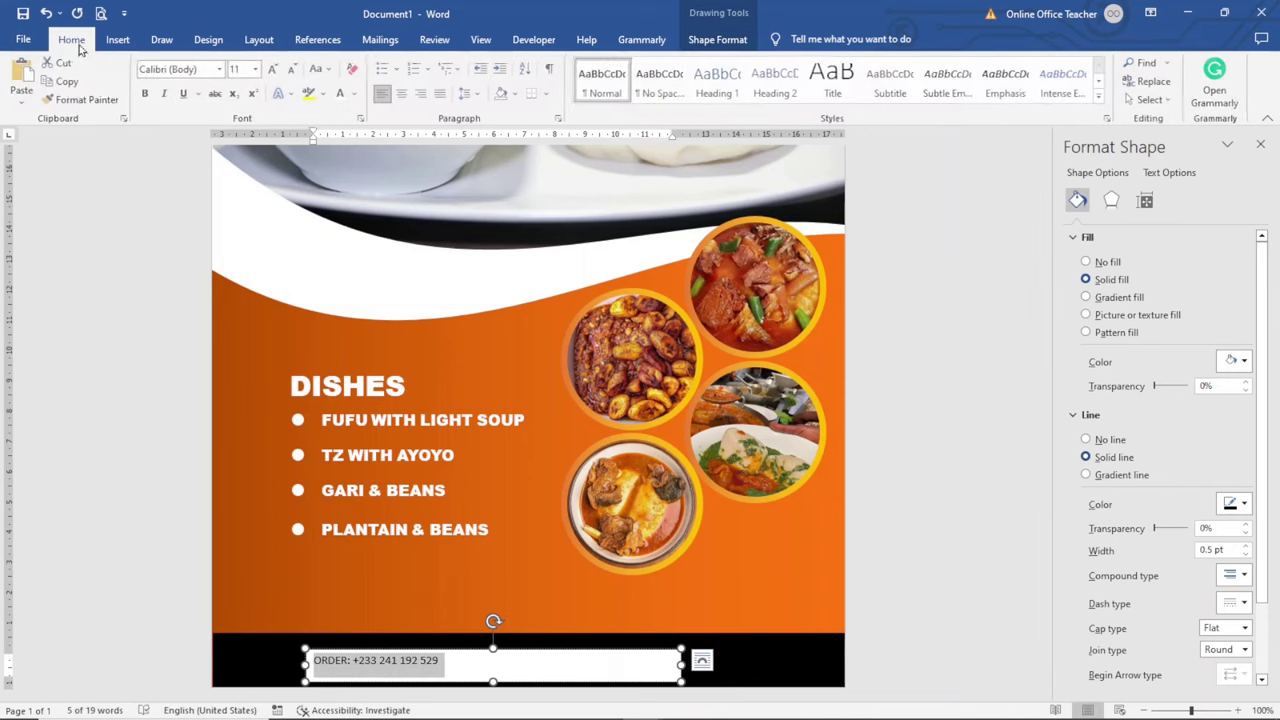
- Format the ORDER line as Arial Black 22 pt, centred within its text box
left_click(220, 69)
left_click(210, 167)
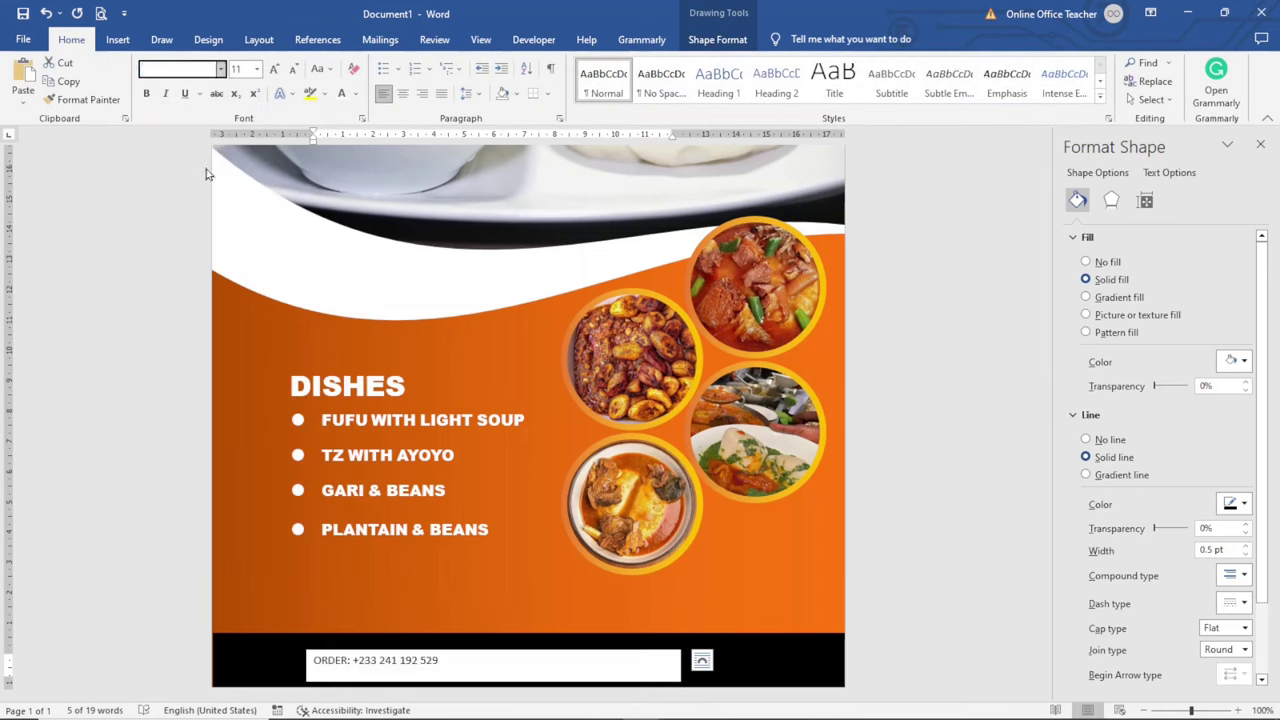
left_click(276, 70)
left_click(276, 70)
left_click(276, 70)
left_click(276, 70)
left_click(276, 70)
left_click(276, 70)
left_click(276, 70)
left_click(293, 69)
left_click(403, 96)
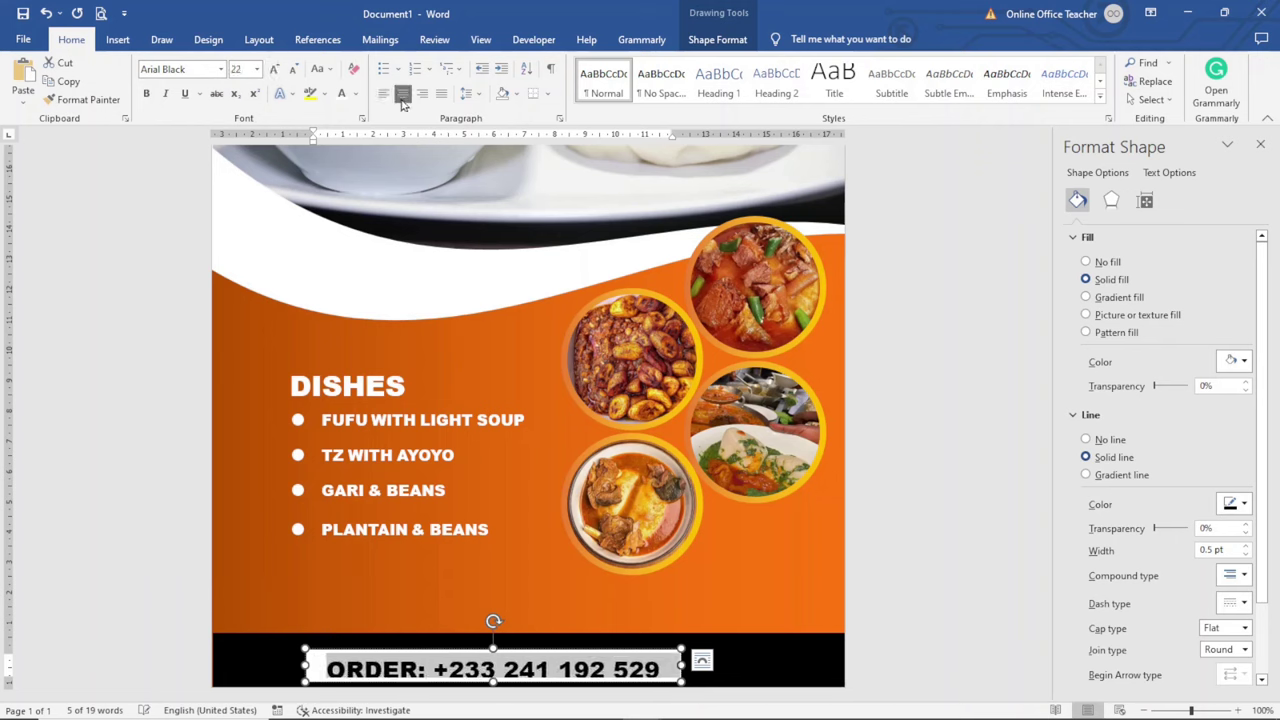
left_click(490, 680)
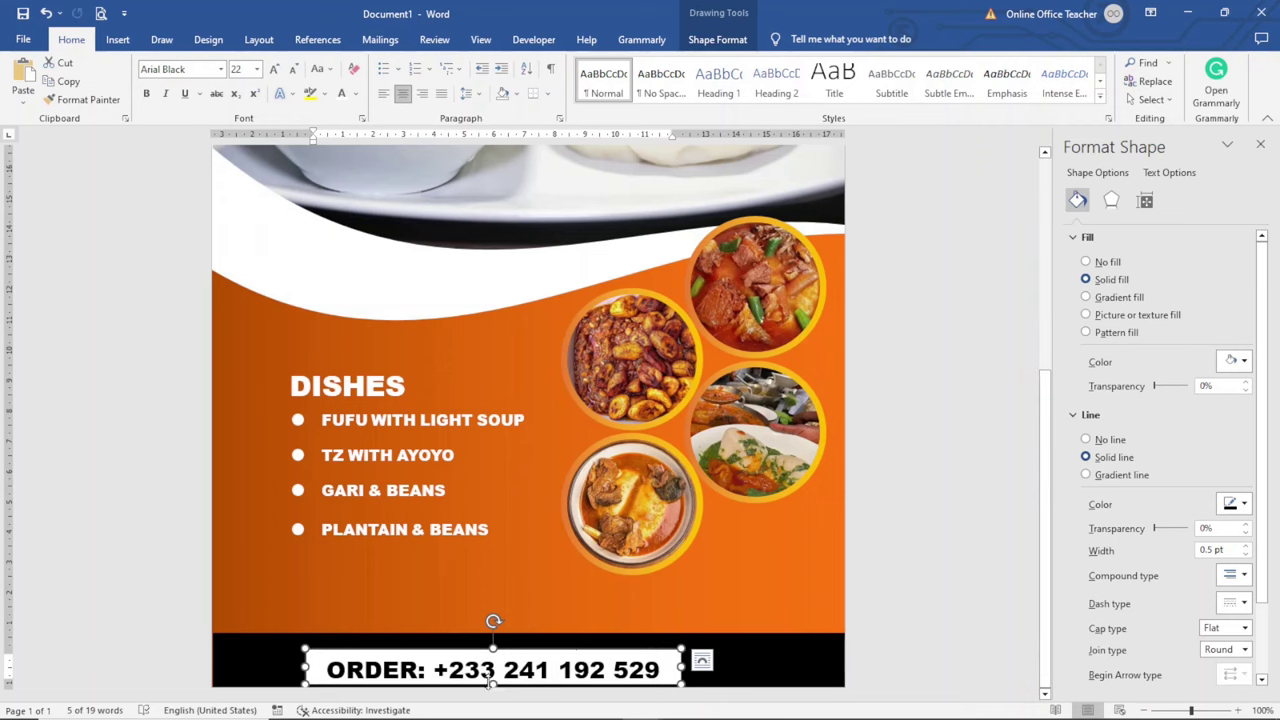
left_click(705, 42)
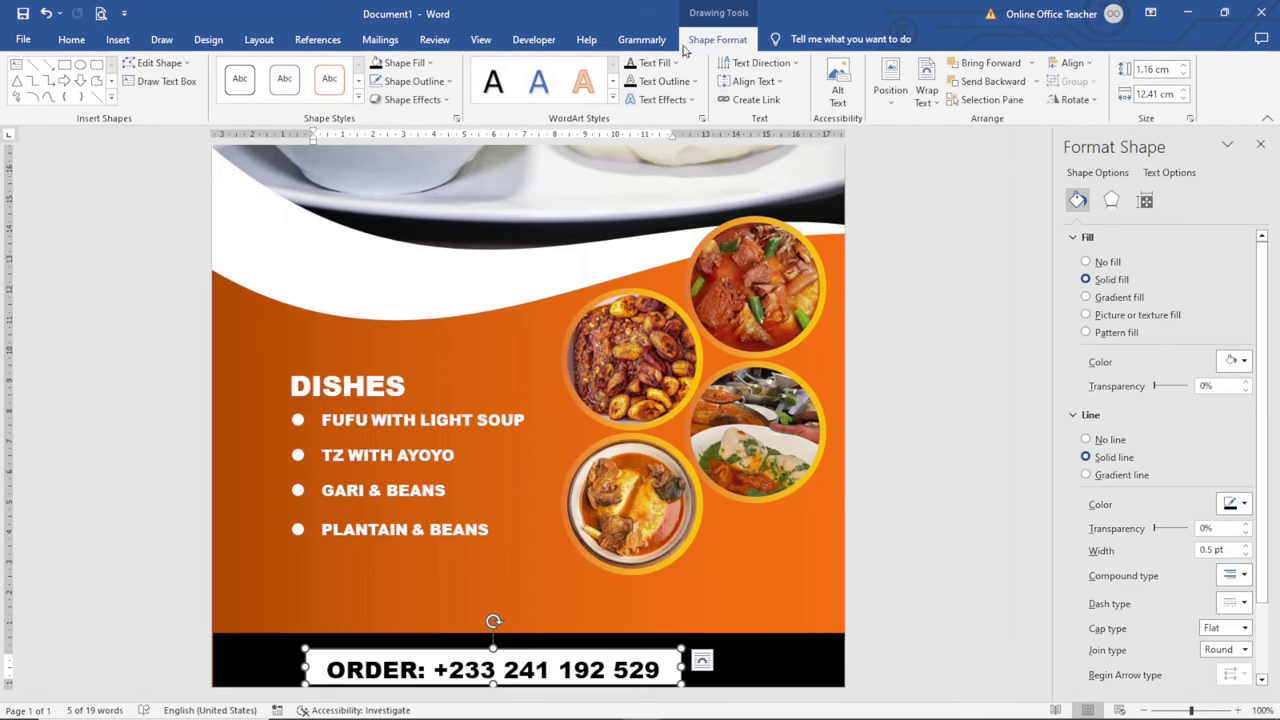
- Remove the order box's fill and outline and make the ORDER text white
left_click(416, 65)
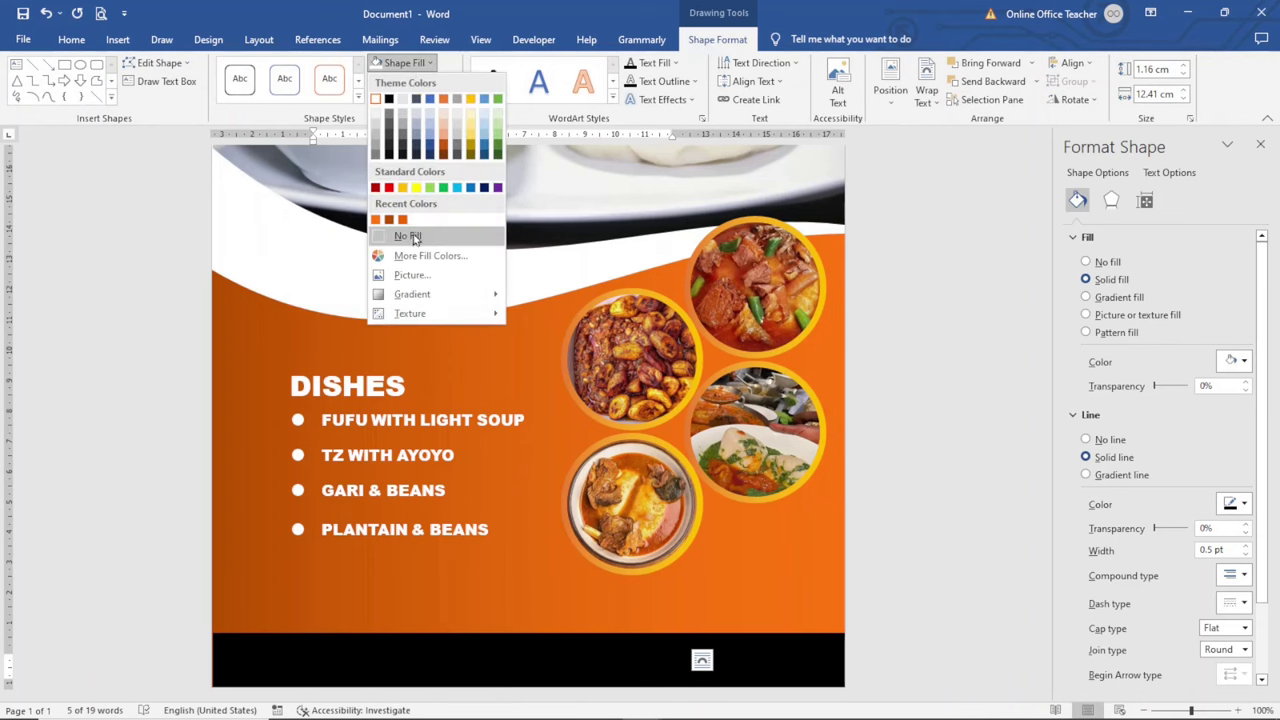
left_click(412, 236)
left_click(414, 81)
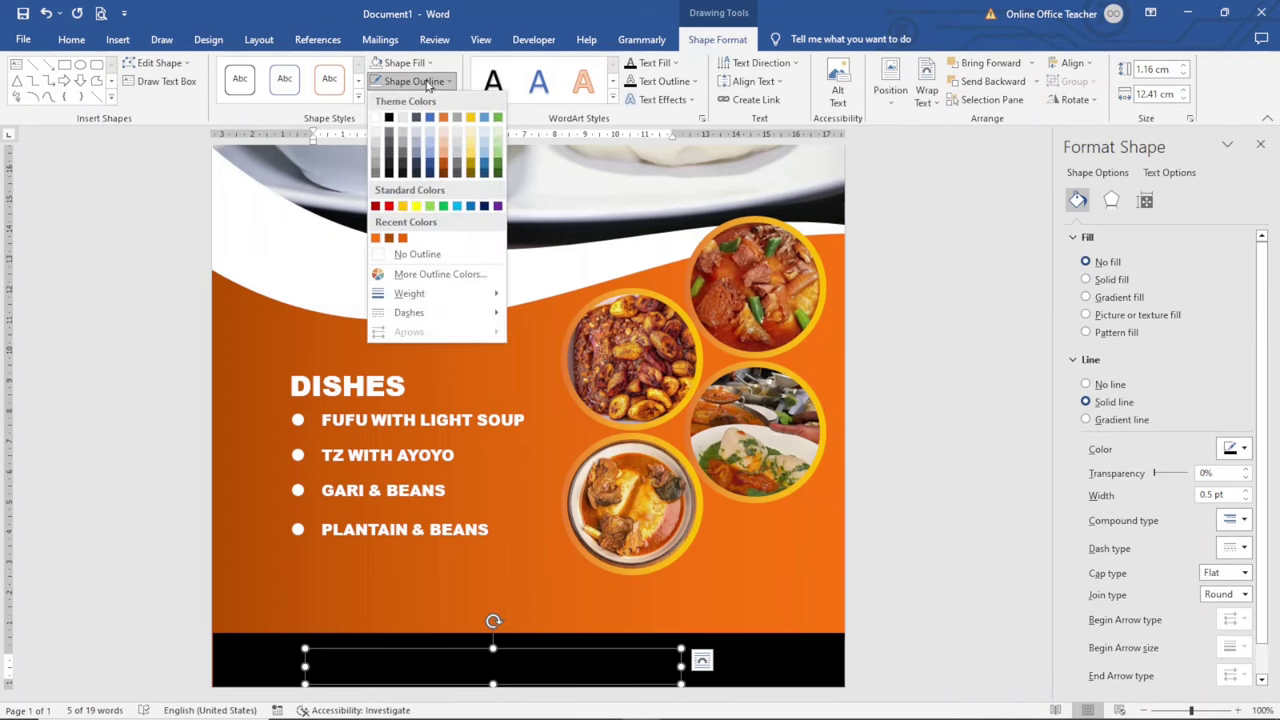
left_click(417, 255)
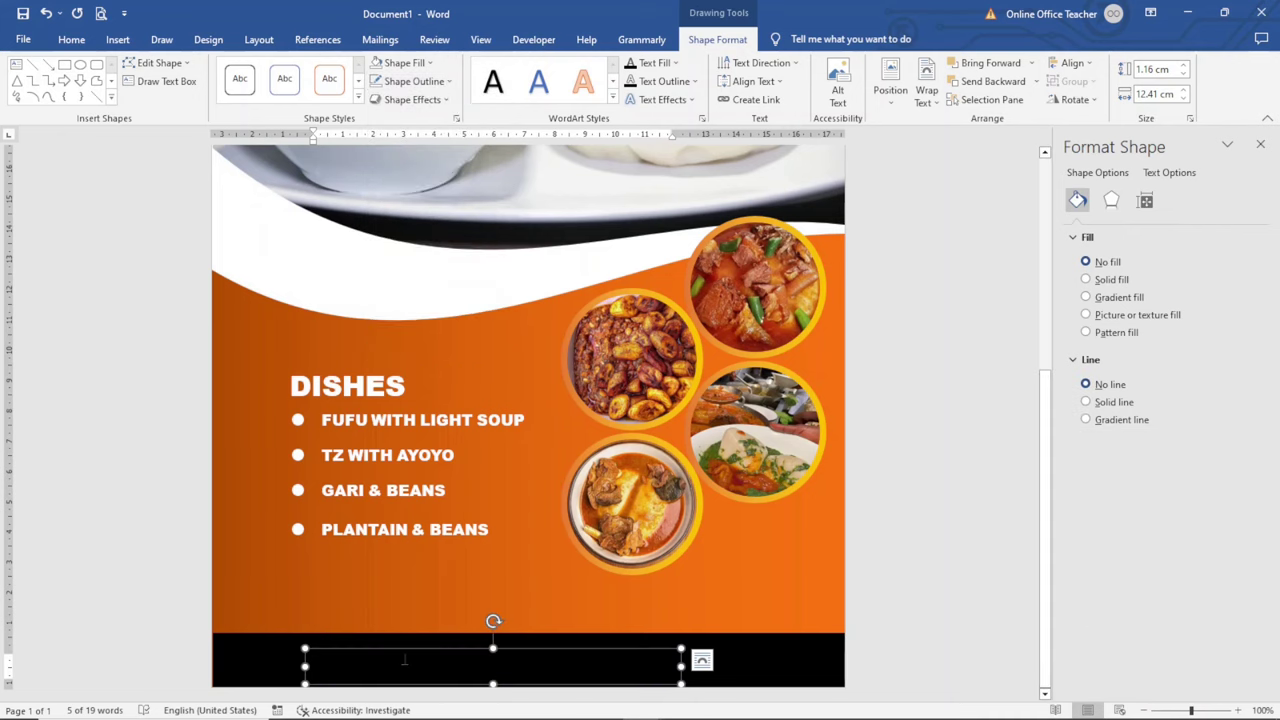
left_click(71, 39)
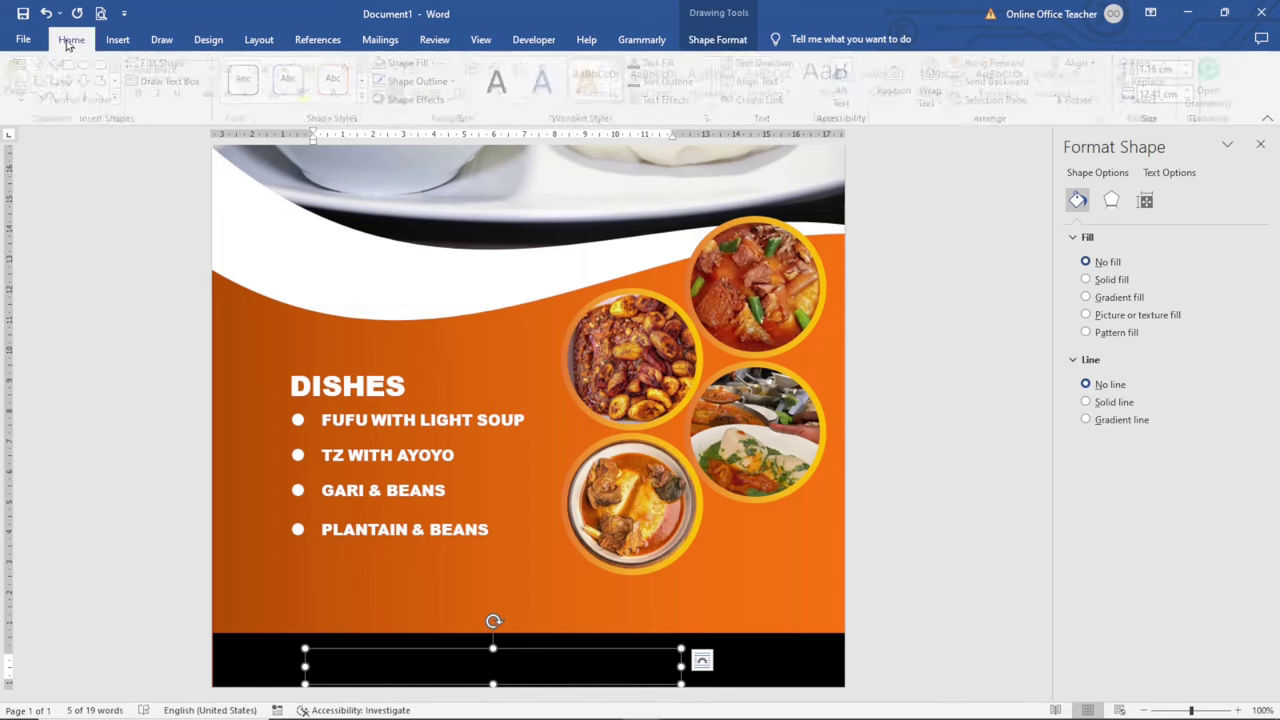
left_click(355, 93)
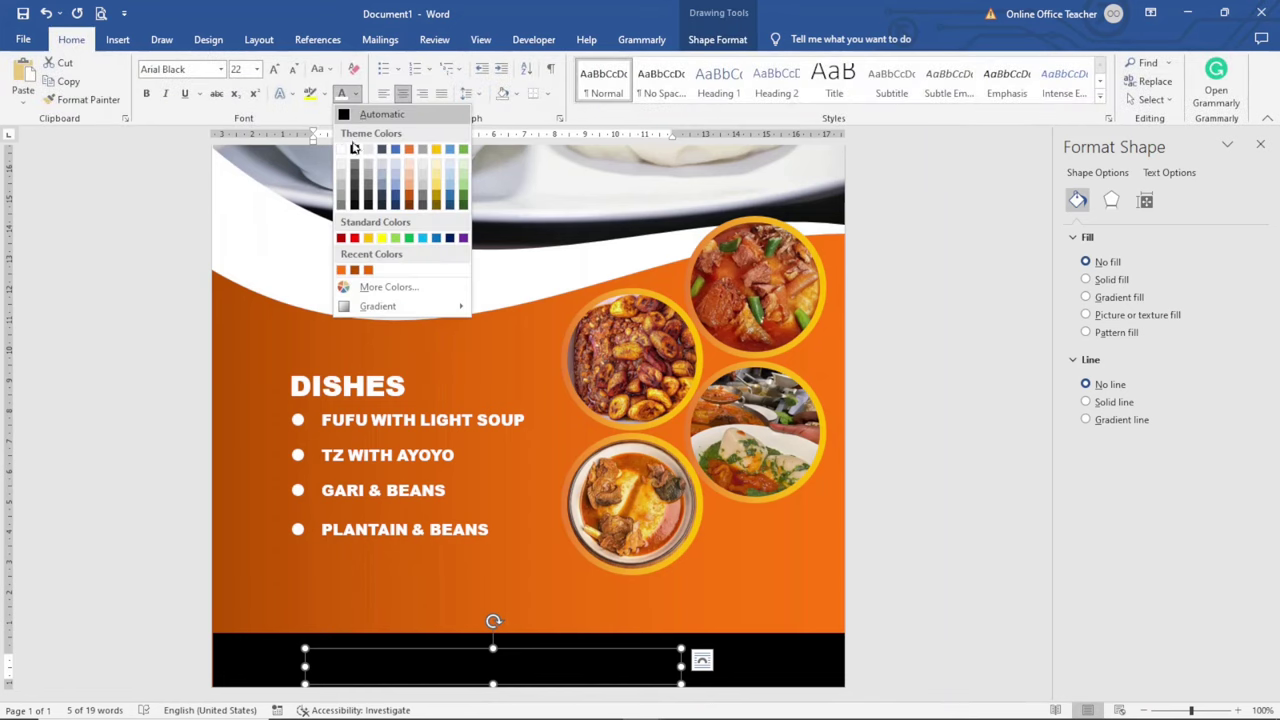
left_click(340, 150)
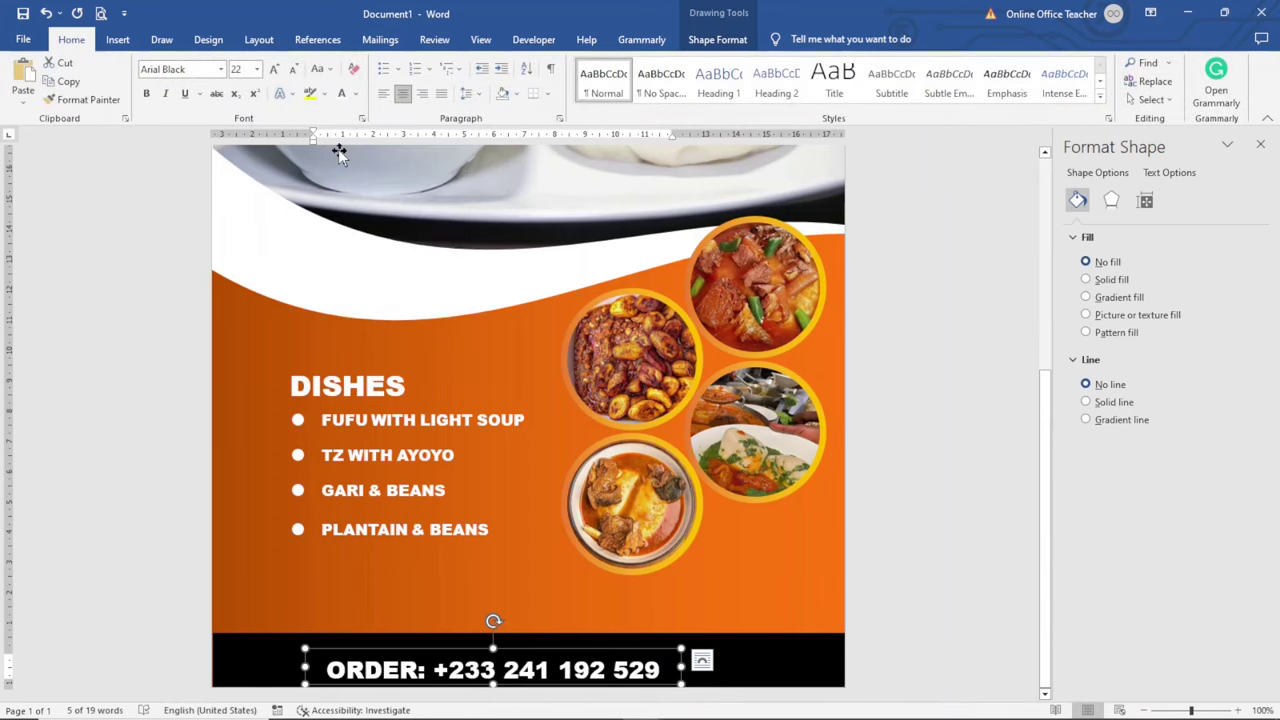
- Centre the order box horizontally on the page and nudge it up two steps
left_click(716, 39)
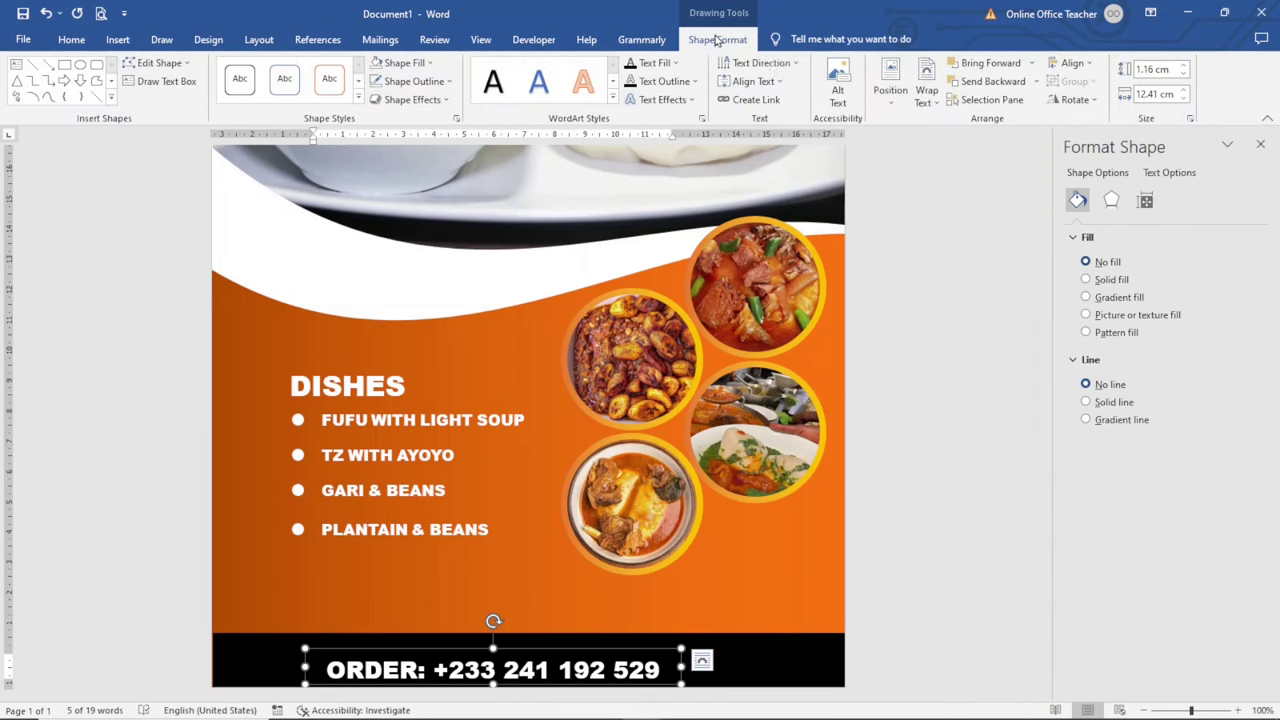
left_click(1075, 62)
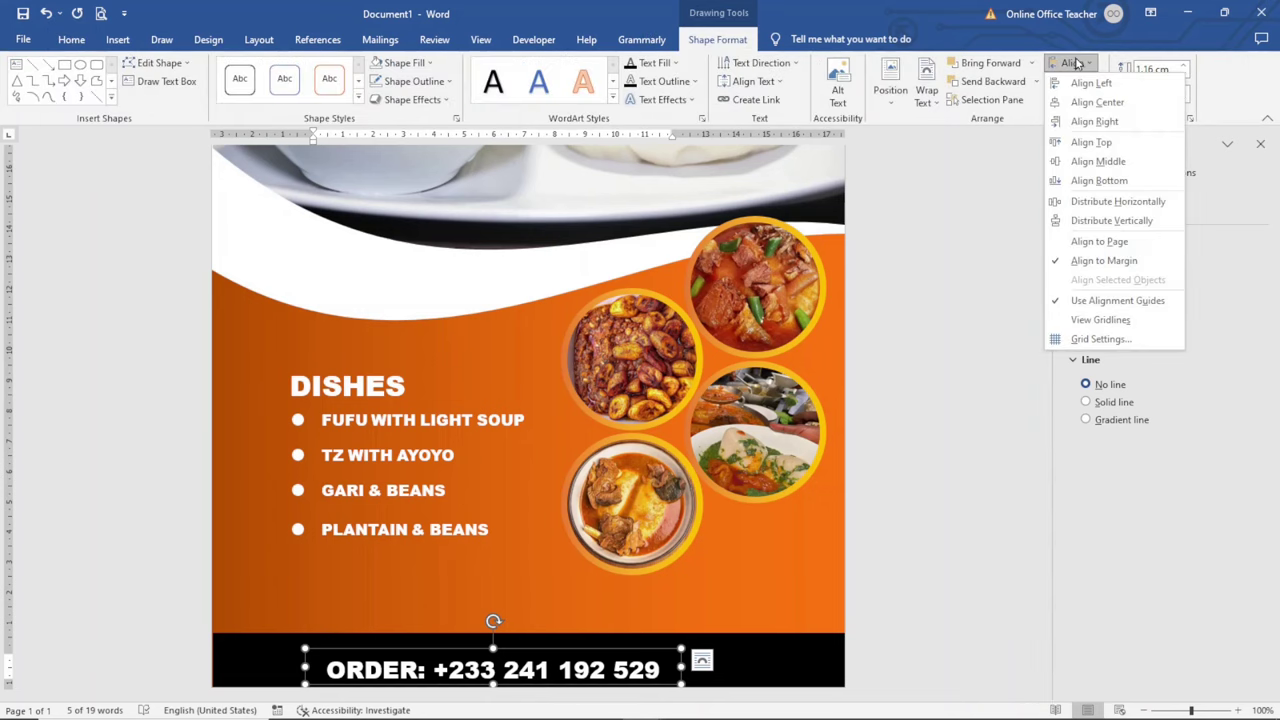
left_click(1096, 100)
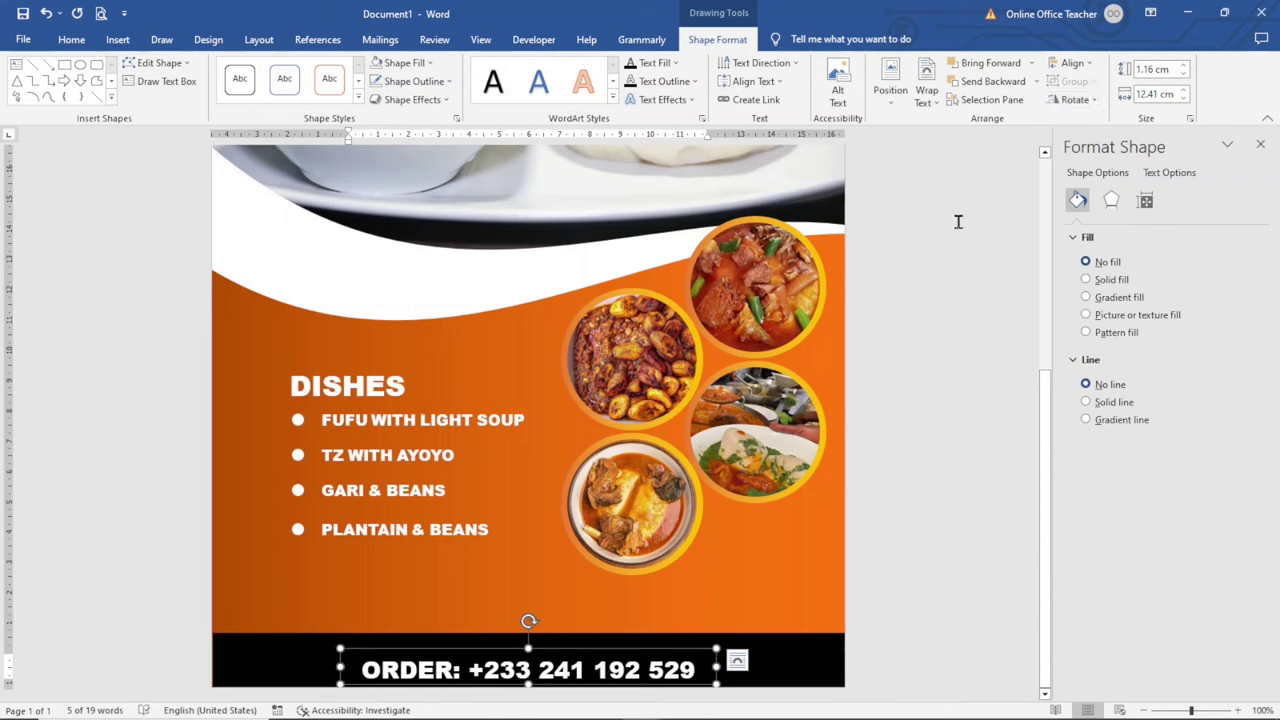
key("Up")
key("Up")
key("Up")
key("Up")
key("Up")
key("Up")
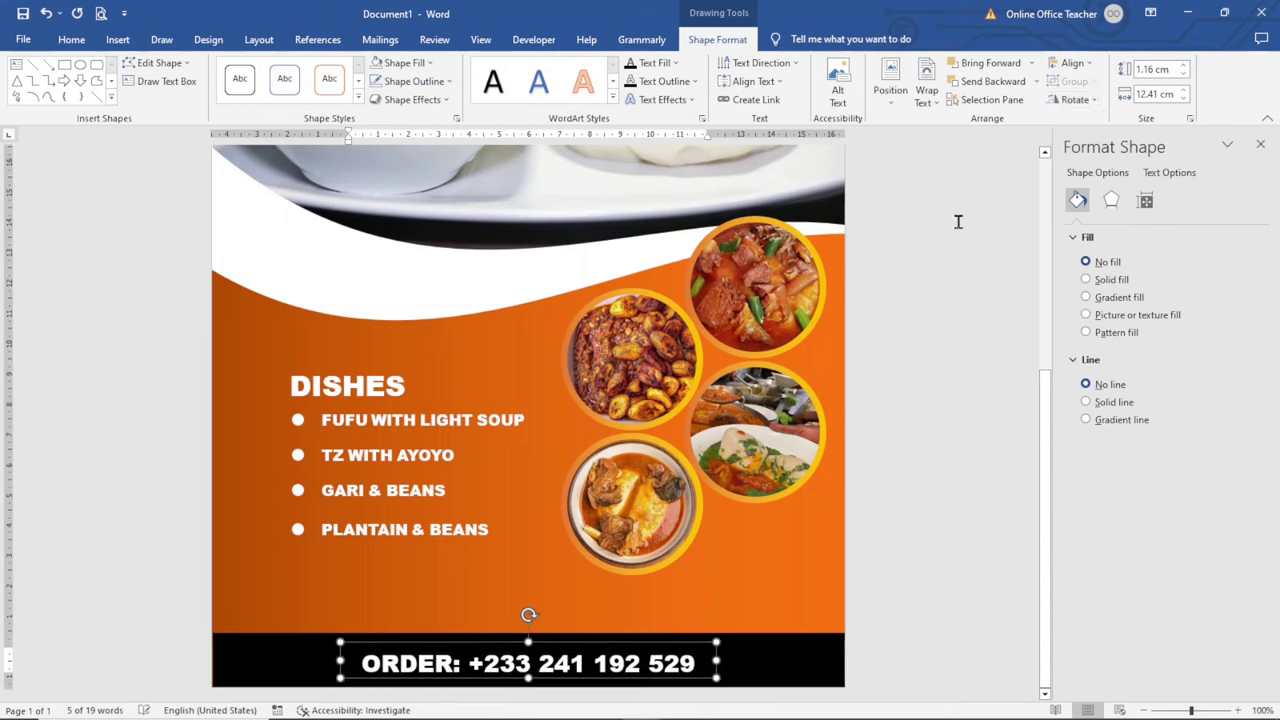
key("Up")
key("Up")
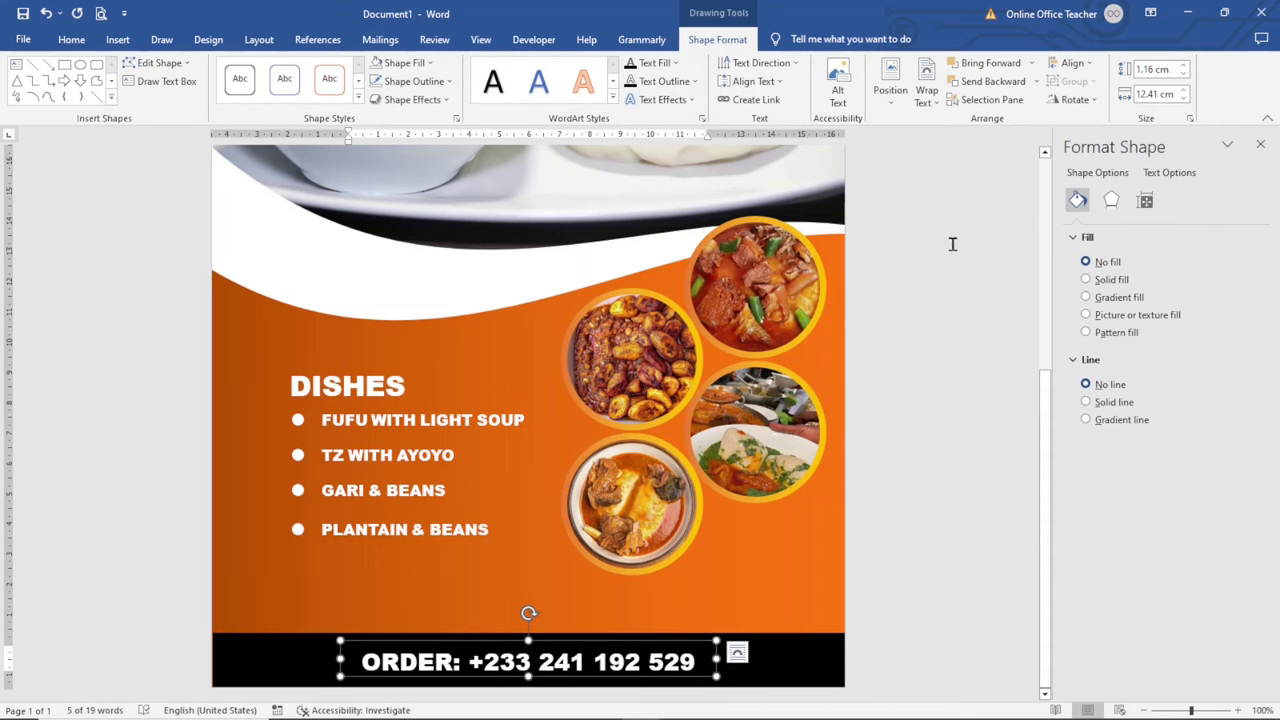
scroll(952, 244, "up", 5)
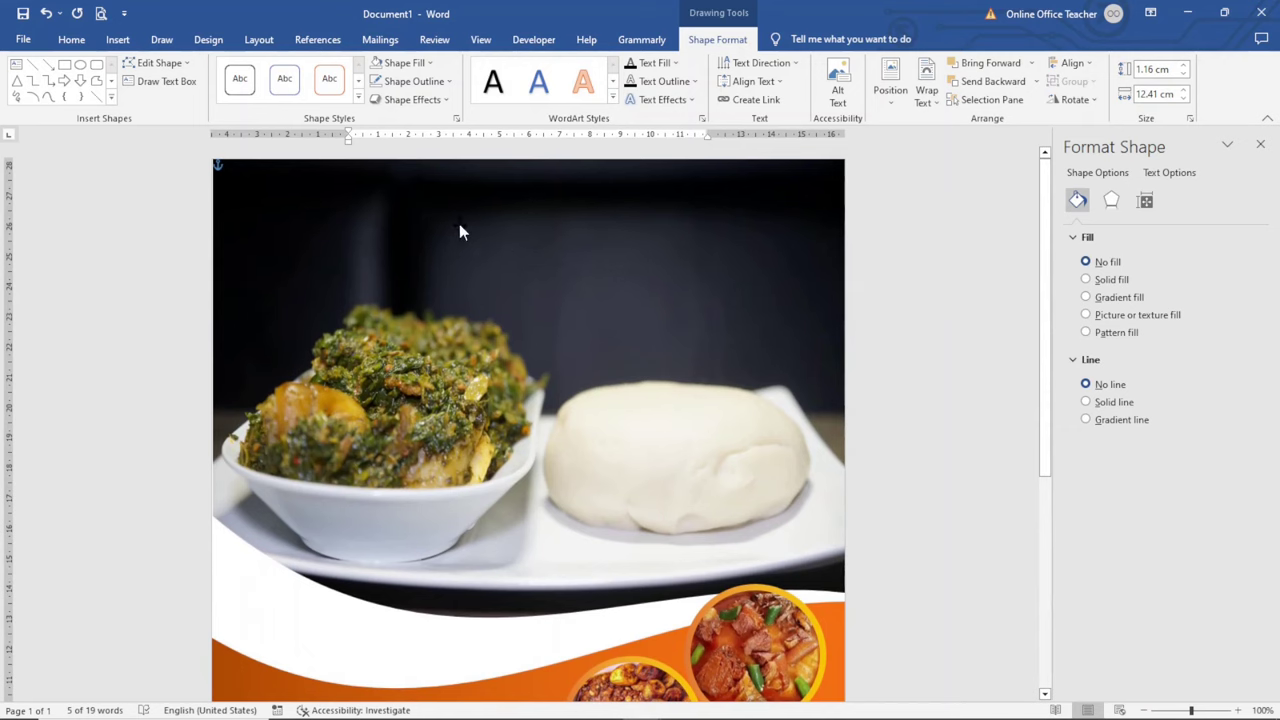
scroll(937, 420, "down", 5)
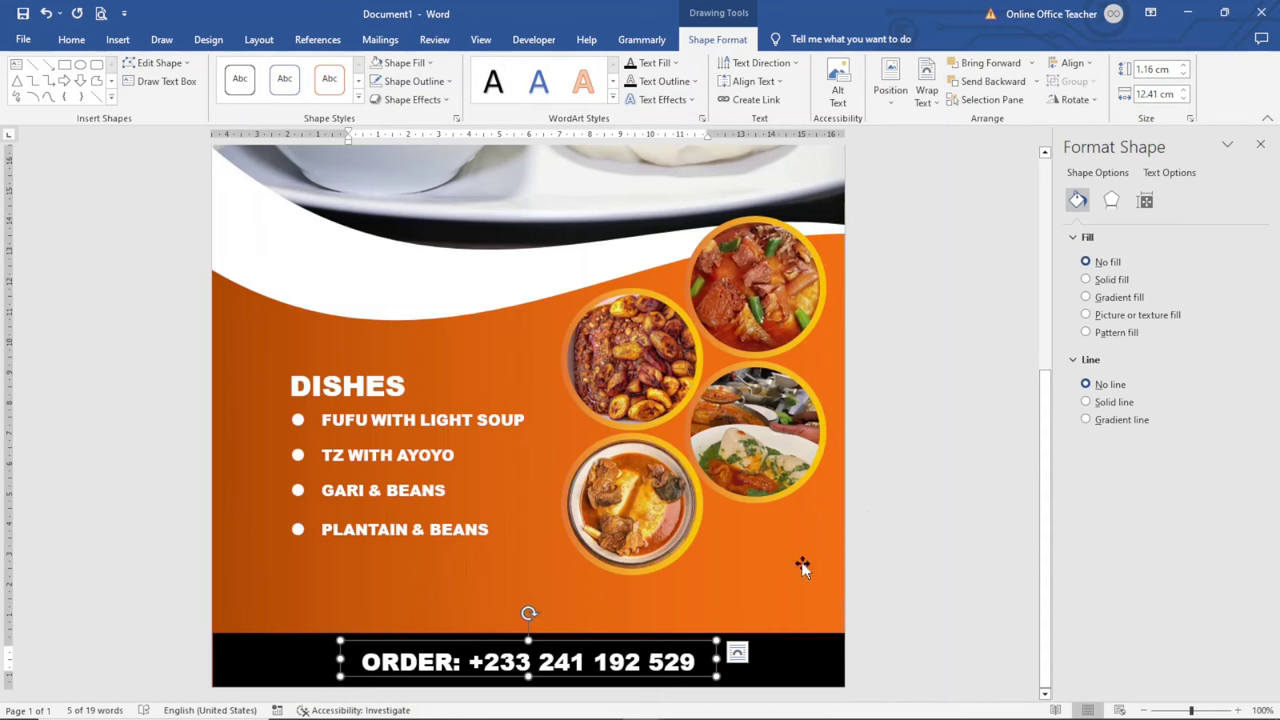
- Insert the ICON image from the restaurant > logos folder on this device
left_click(923, 489)
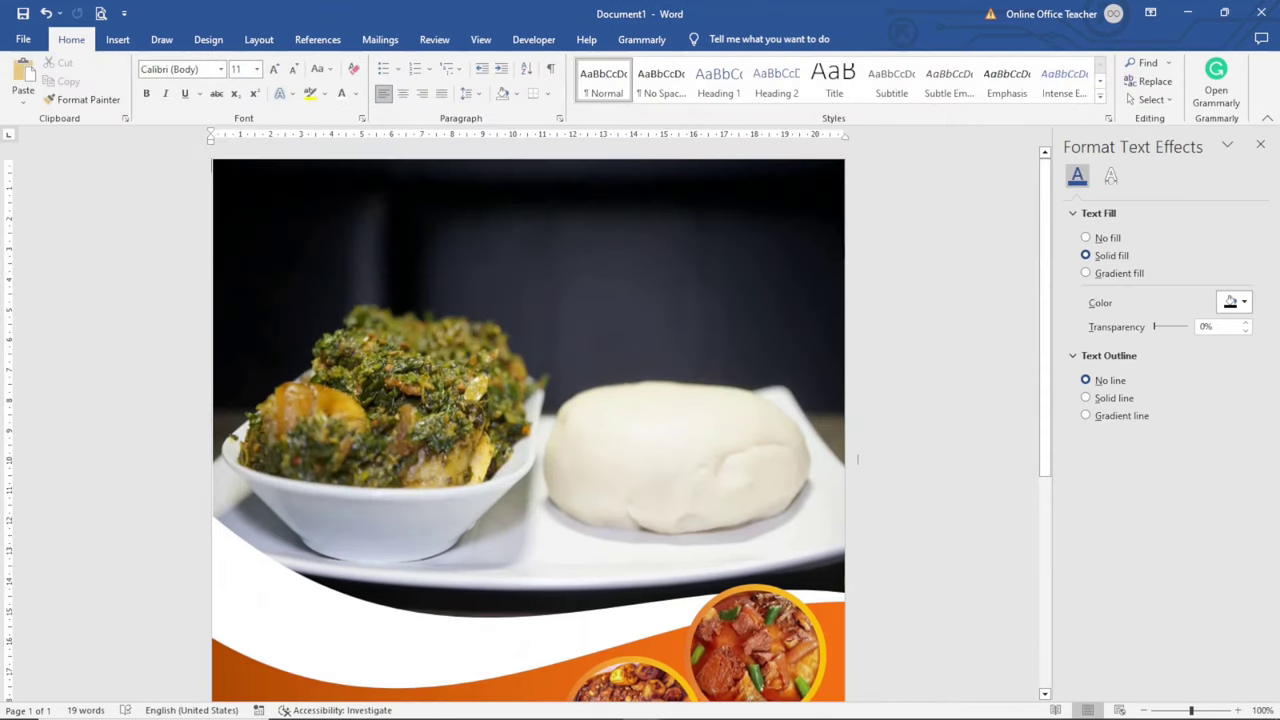
left_click(117, 39)
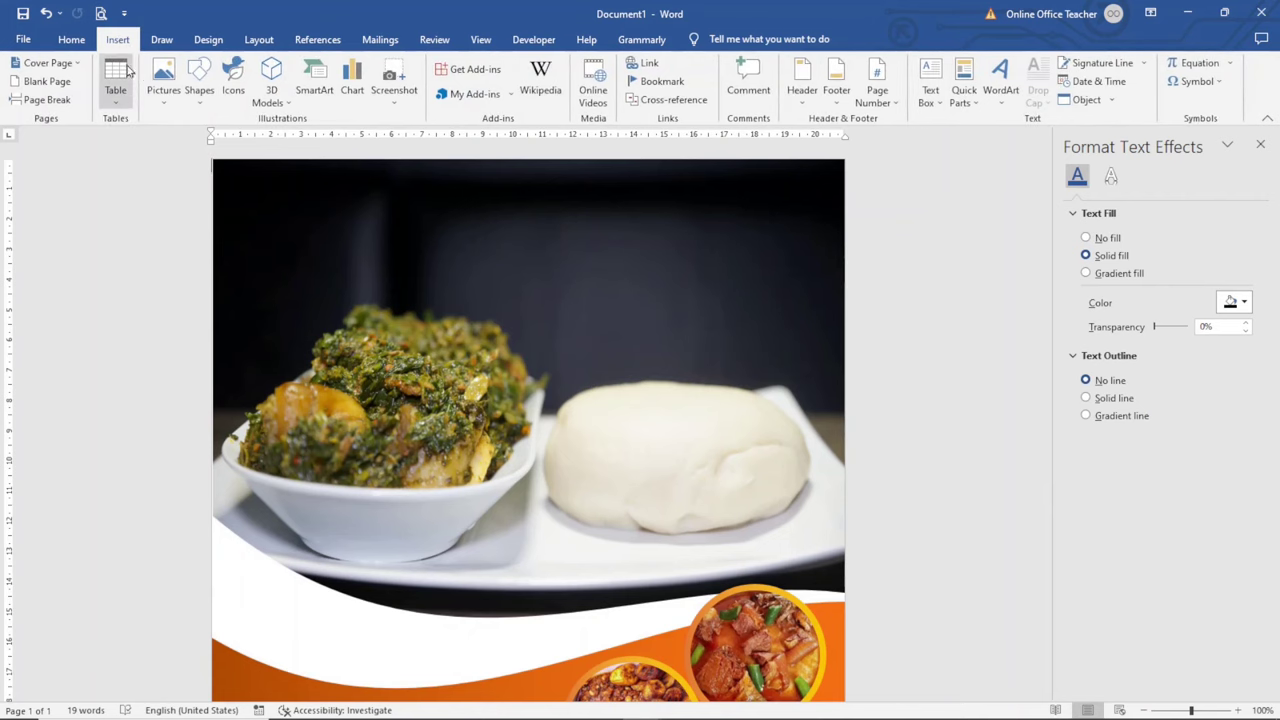
left_click(163, 88)
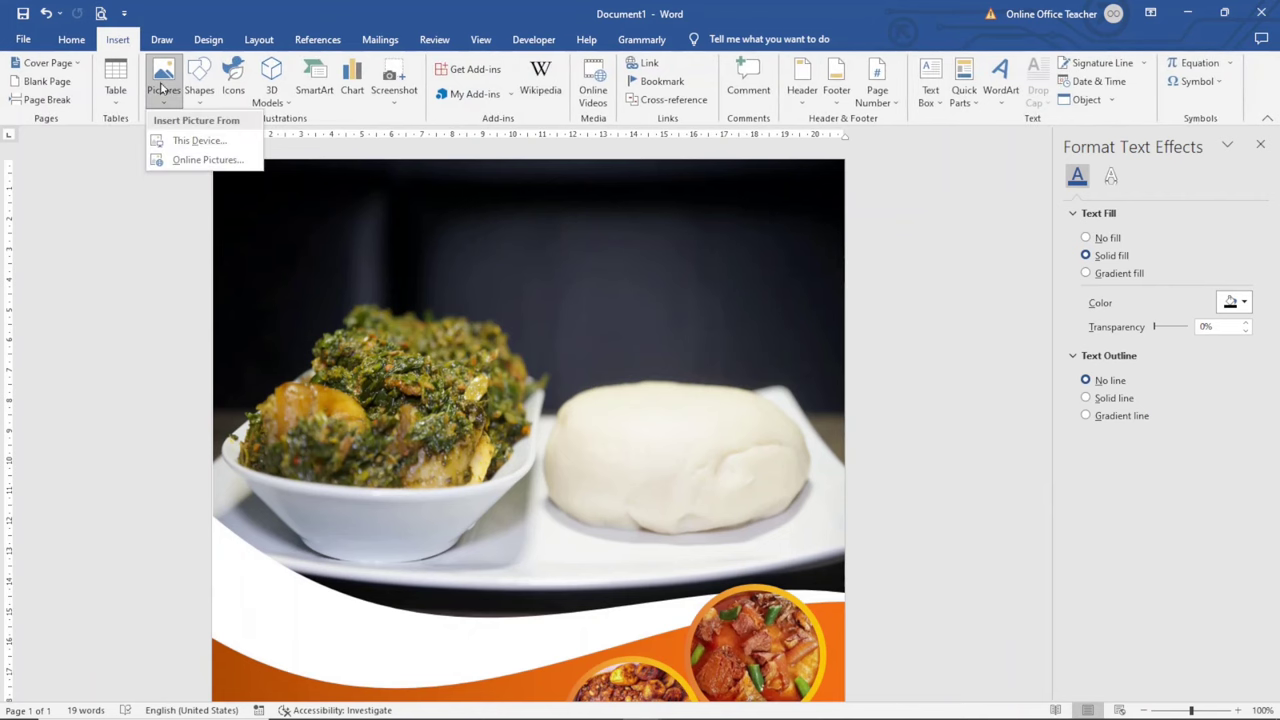
left_click(199, 141)
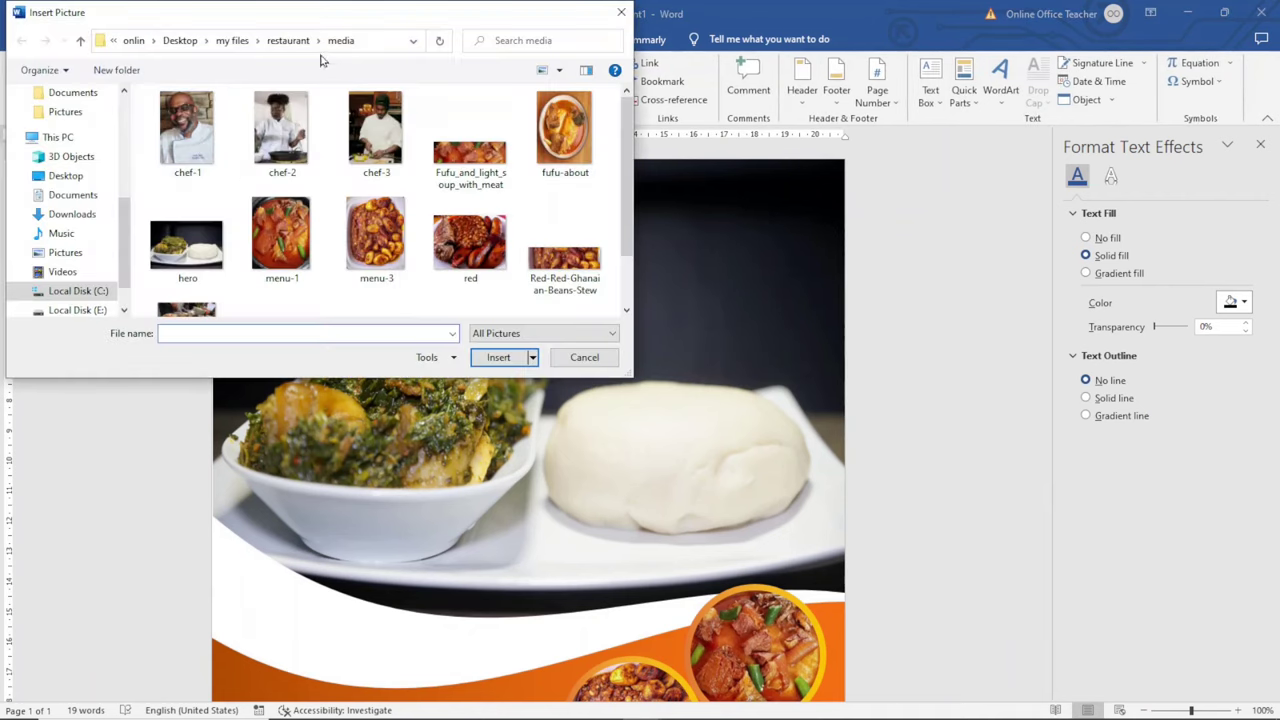
left_click(320, 41)
left_click(333, 62)
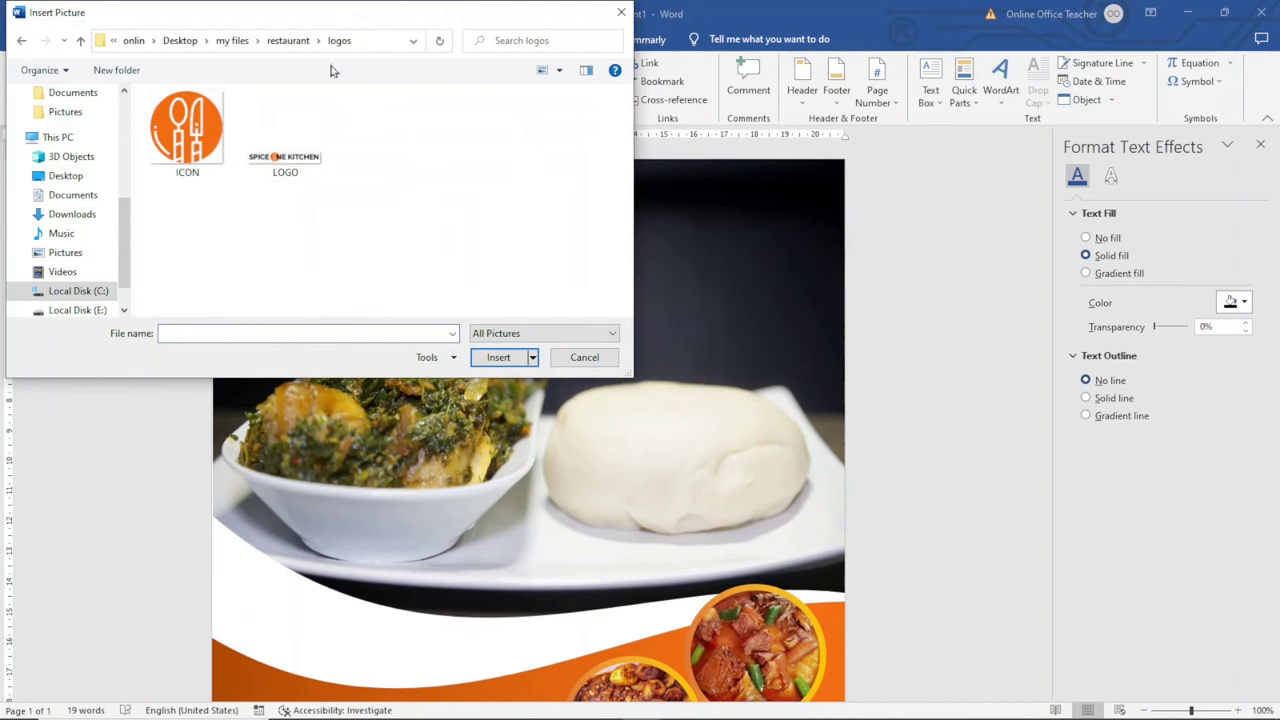
left_click(187, 134)
left_click(498, 357)
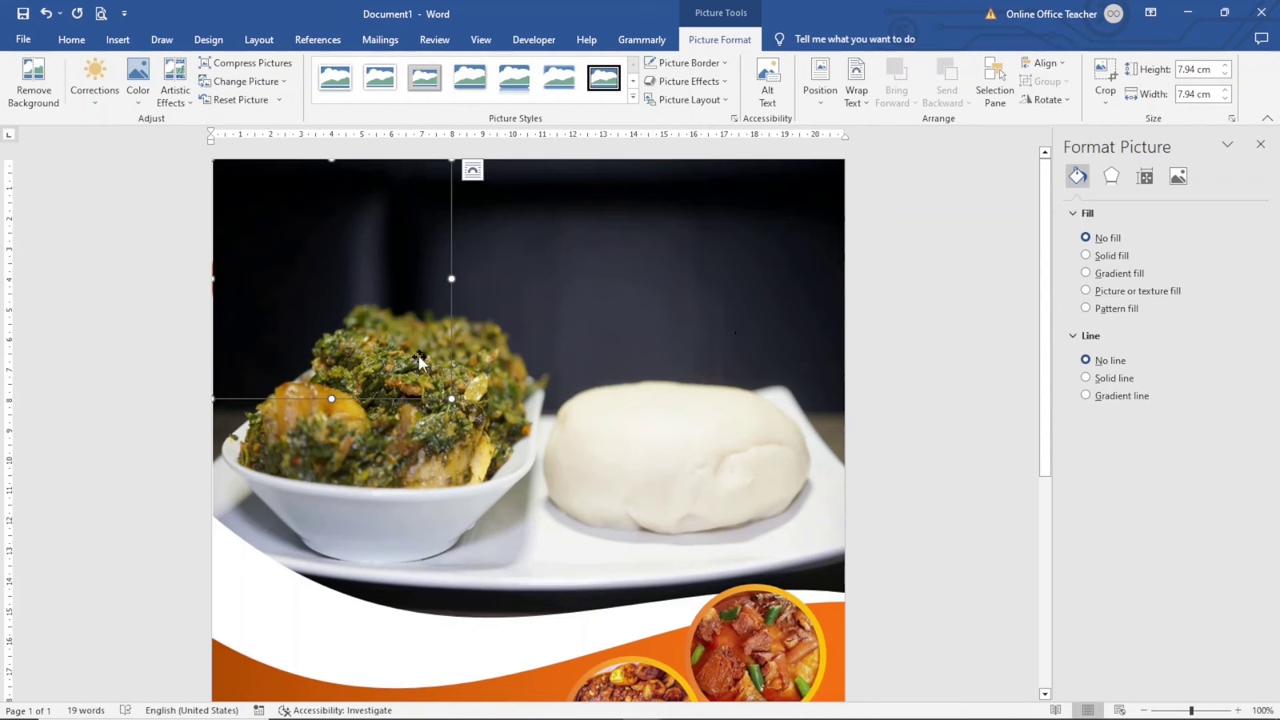
- Set the logo to In Front of Text, move it over the photo, and shrink it to 1.54 cm
left_click(860, 90)
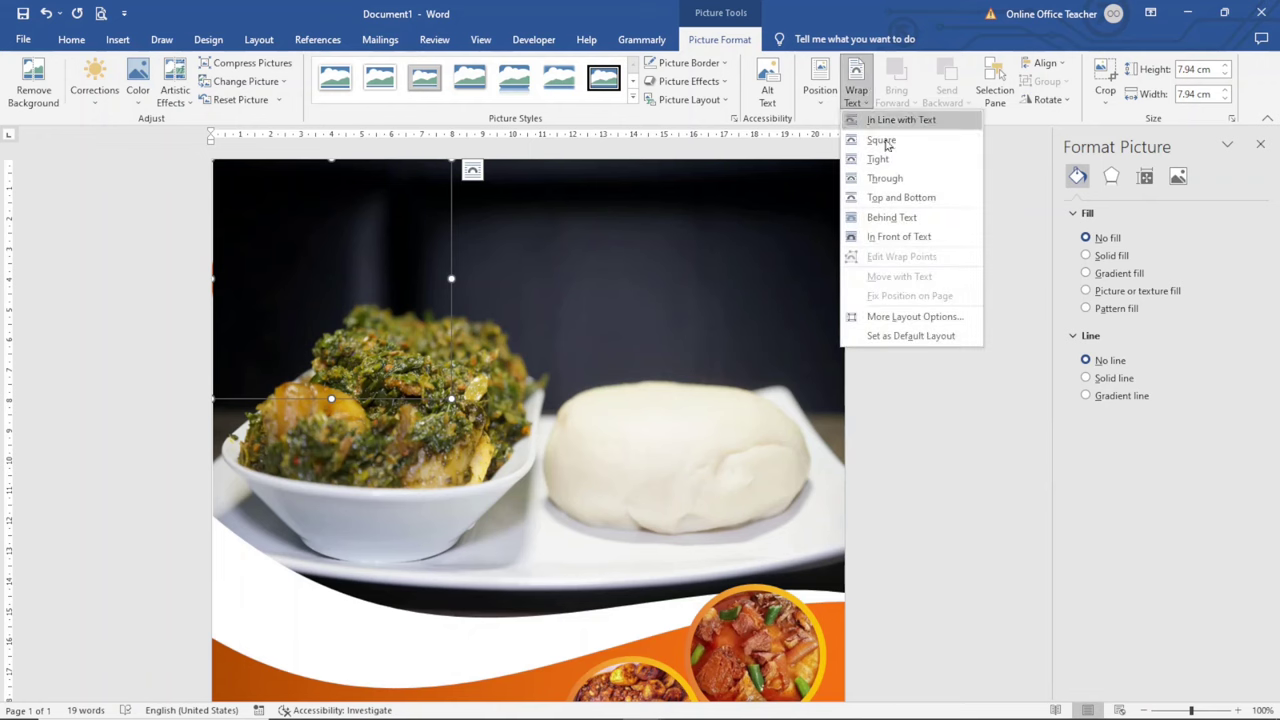
left_click(892, 234)
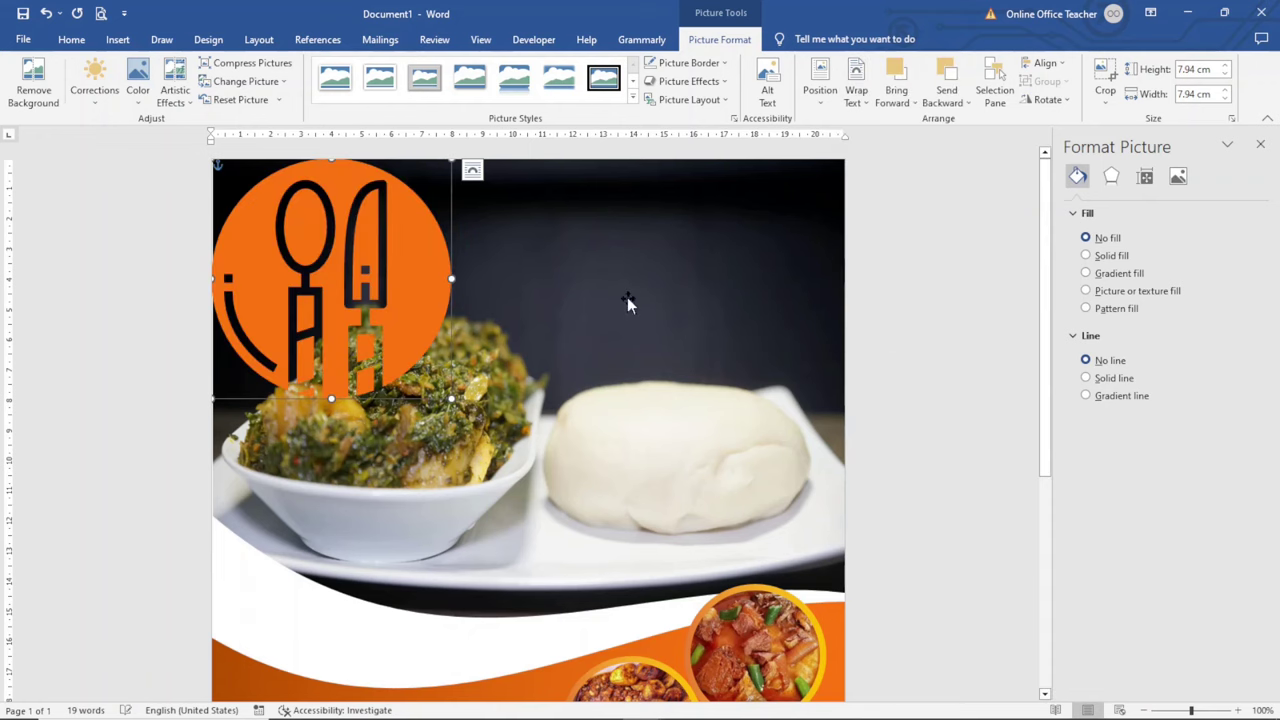
left_click_drag(368, 318, 439, 385)
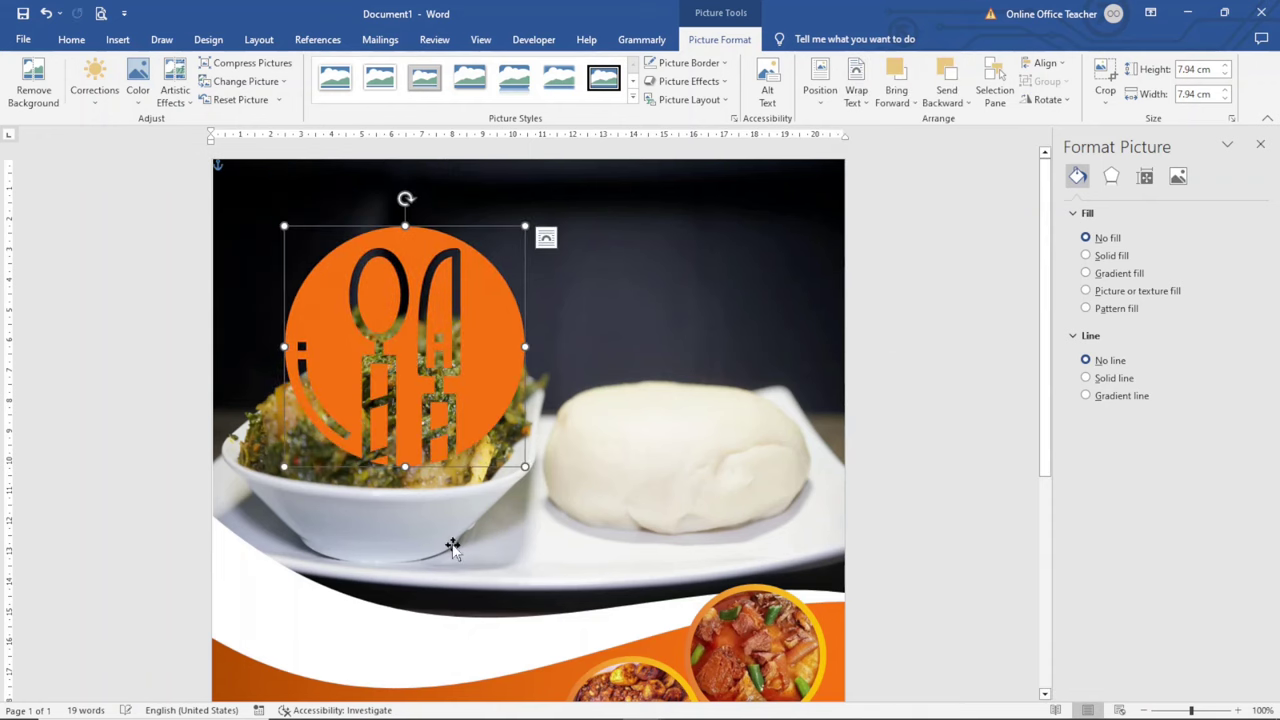
left_click_drag(525, 466, 332, 272)
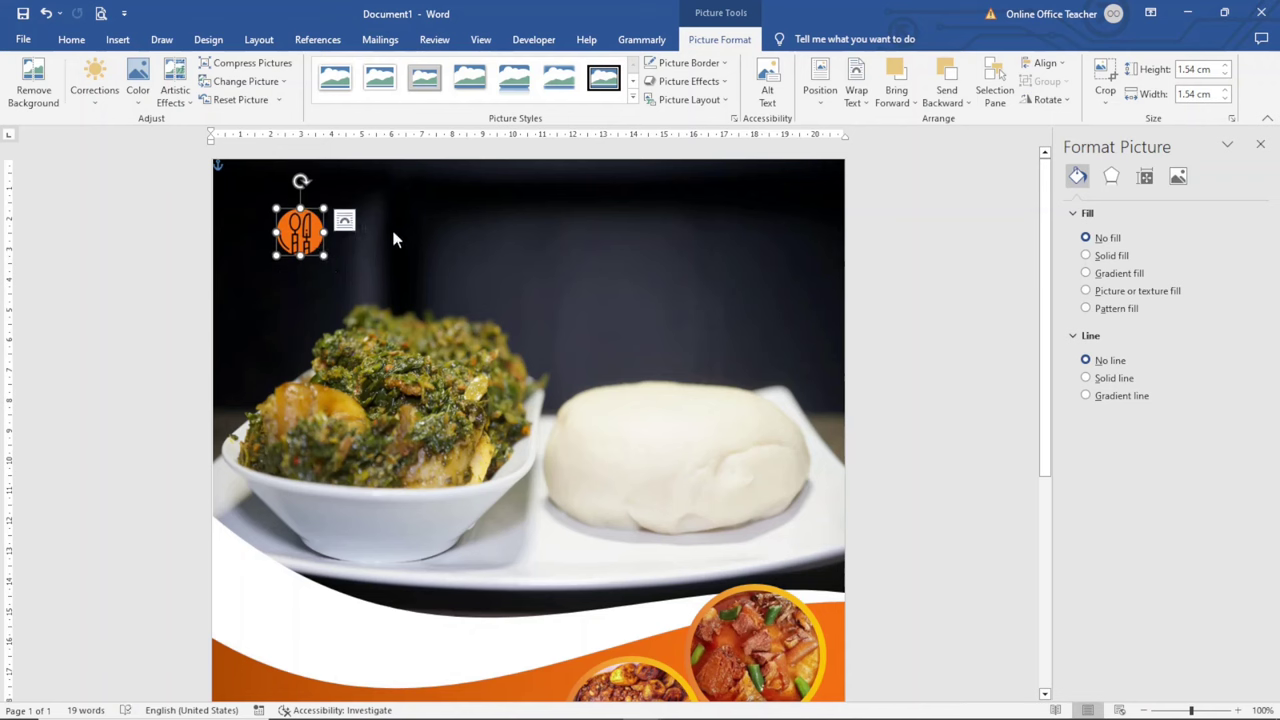
- Draw a text box right of the logo containing 'SPICE 1 KITCHEN' and select all its text
left_click(115, 40)
left_click(930, 85)
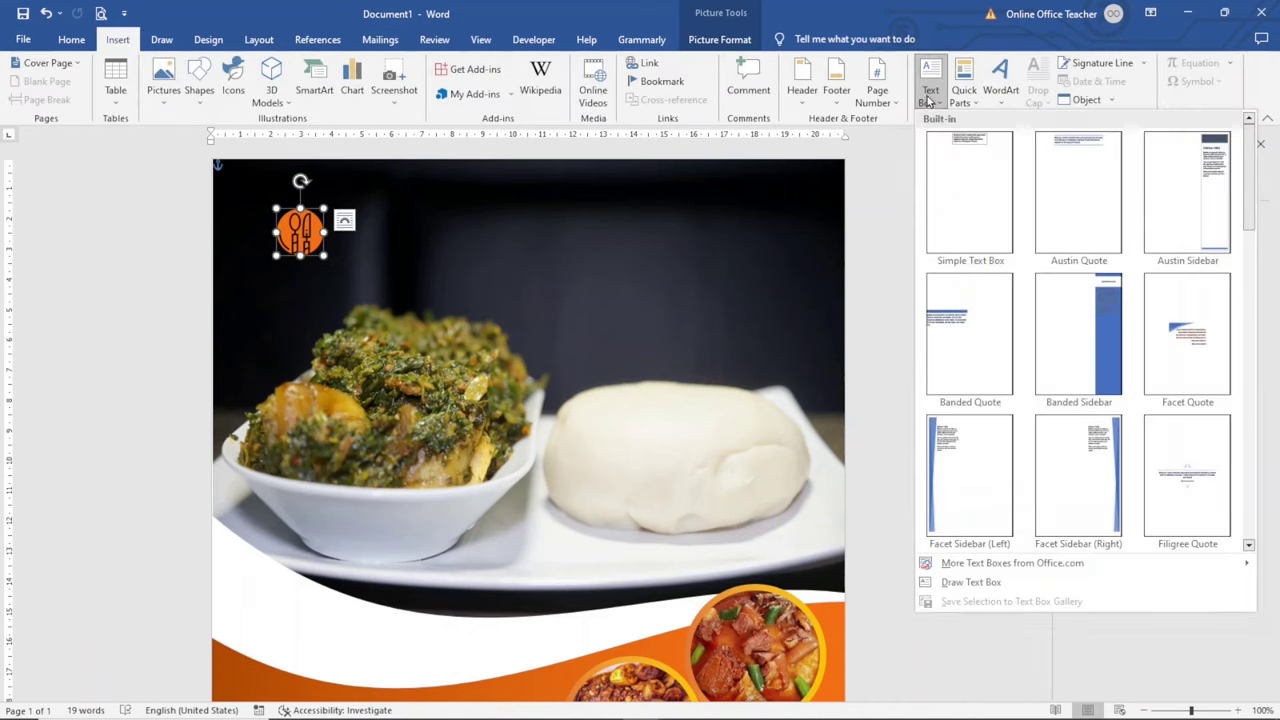
left_click(967, 583)
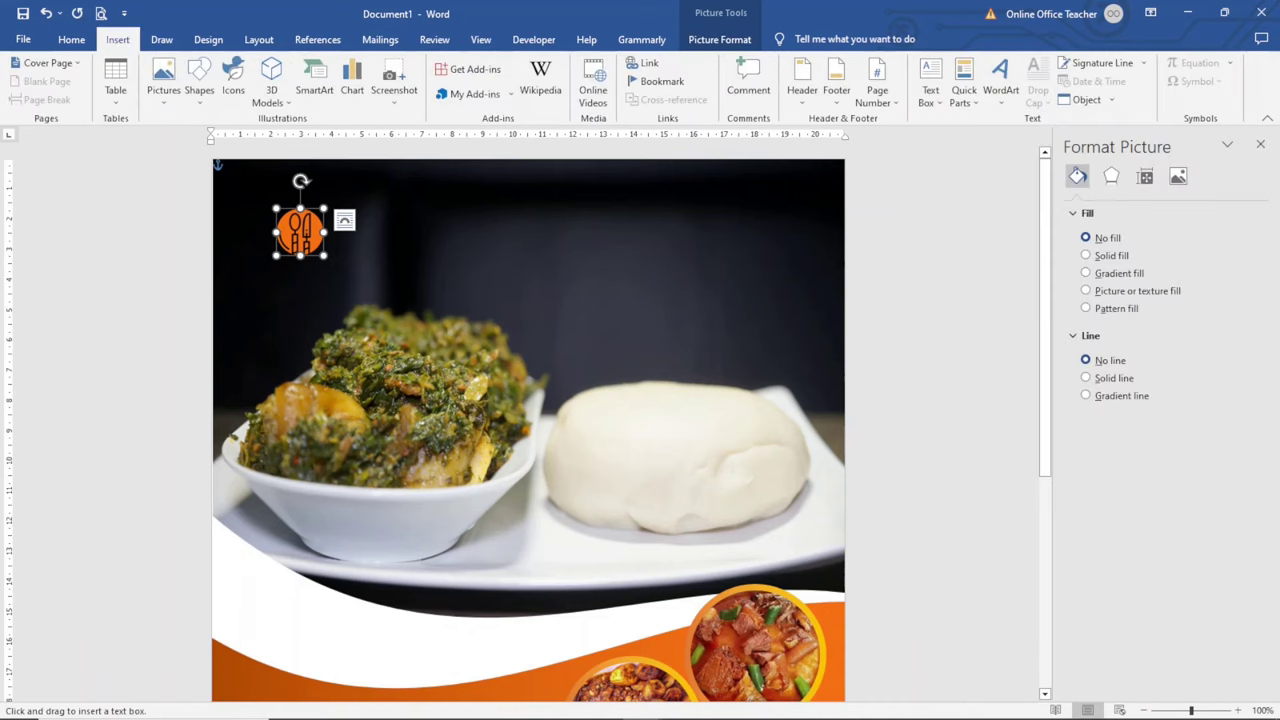
left_click_drag(365, 215, 513, 242)
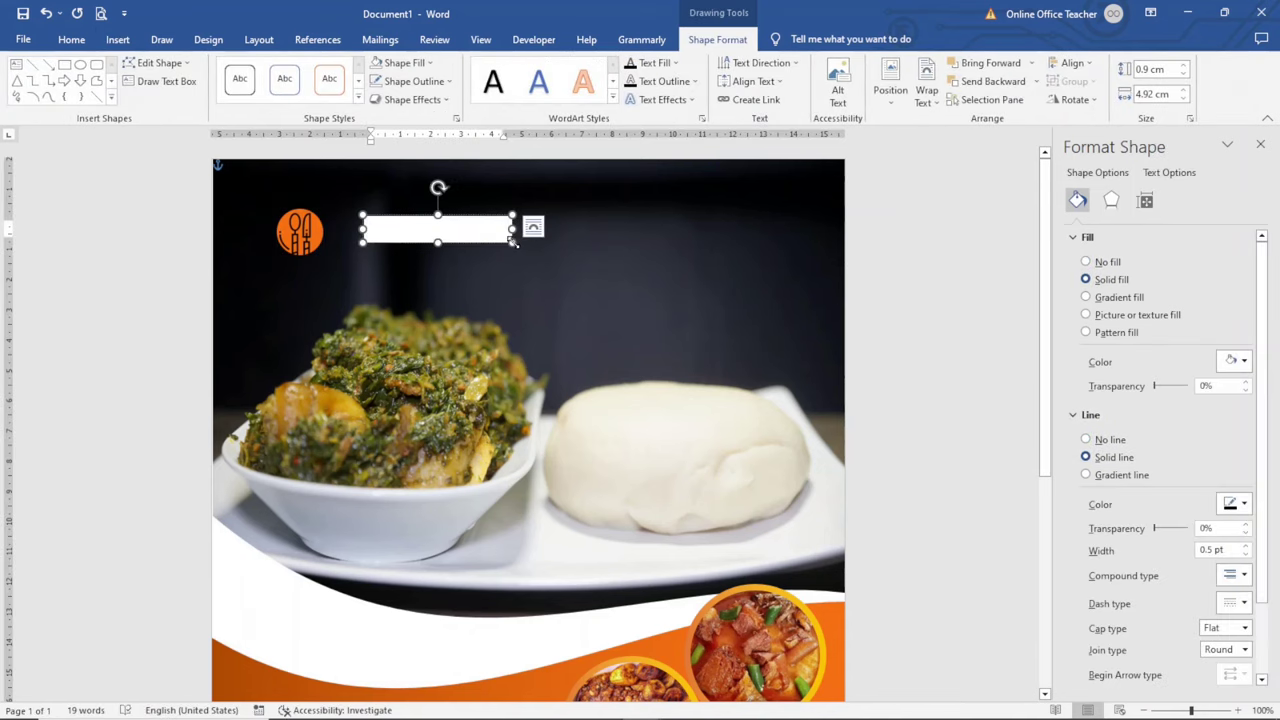
type("SPICE 1 K")
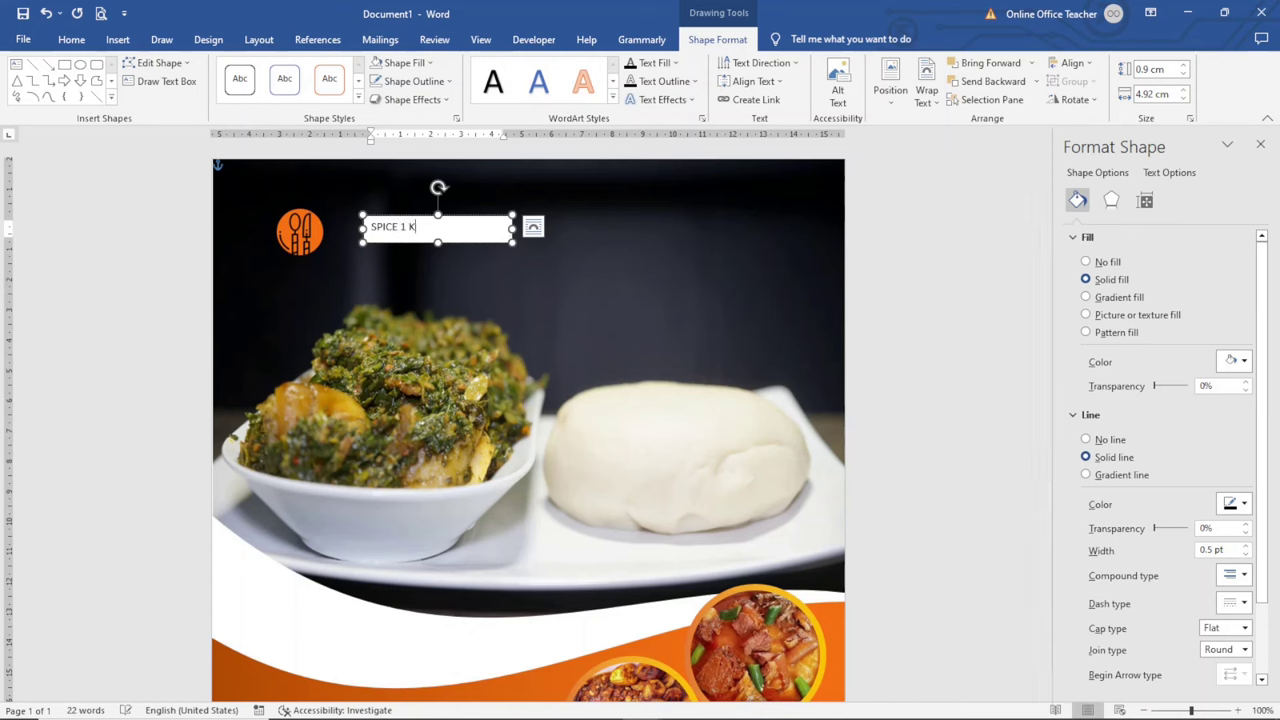
type("ITCHEN")
key("ctrl+a")
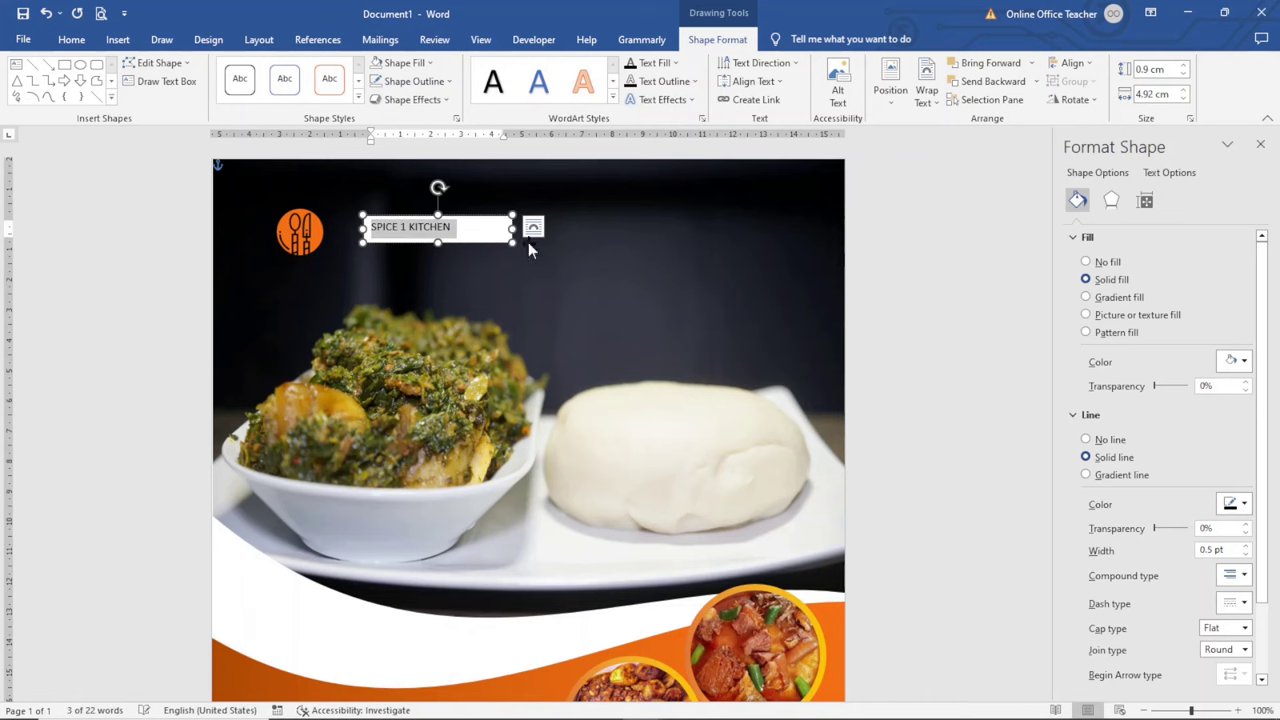
left_click(72, 42)
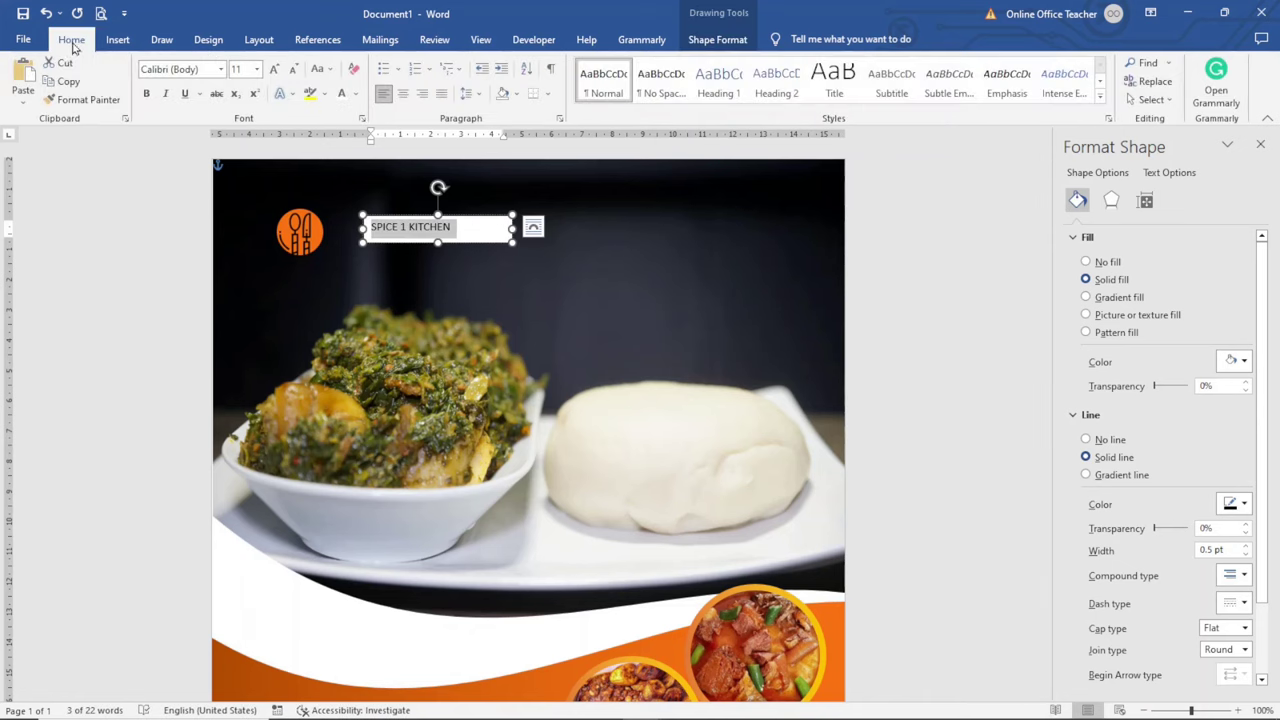
- Set the title to Arial Black 14 pt, widen its box to one line, and move it beside the logo
left_click(221, 70)
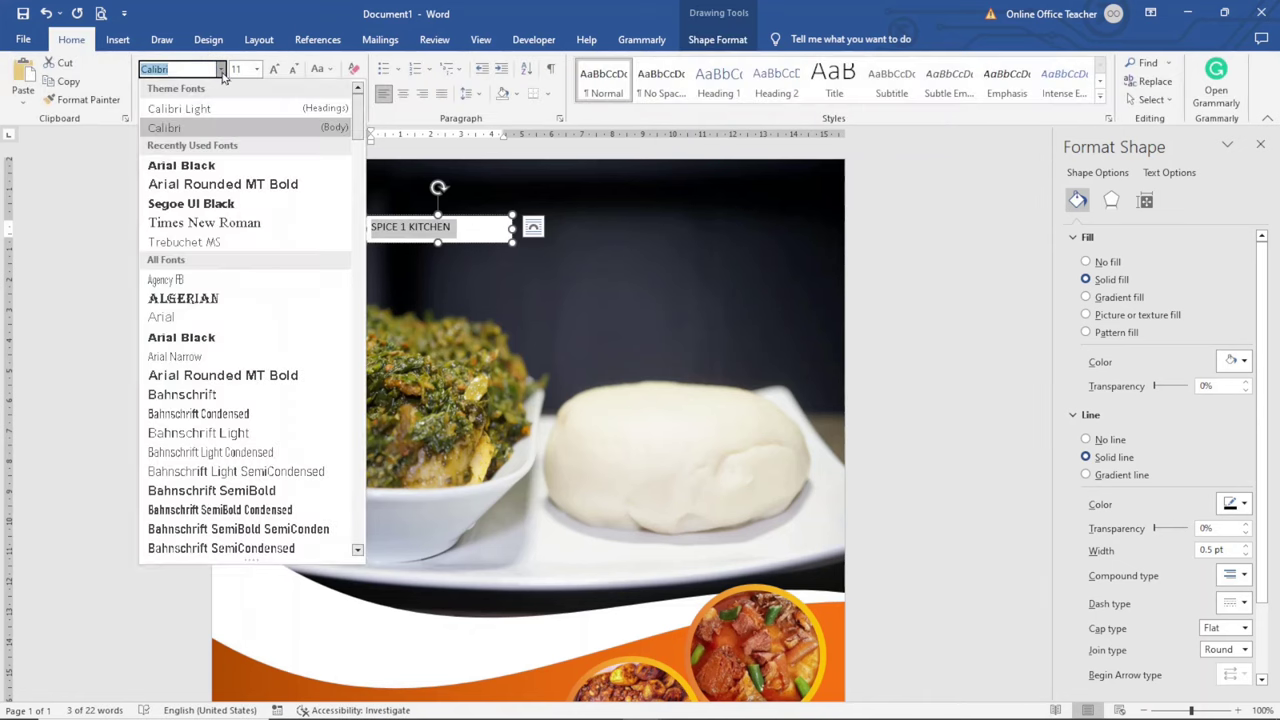
left_click(215, 170)
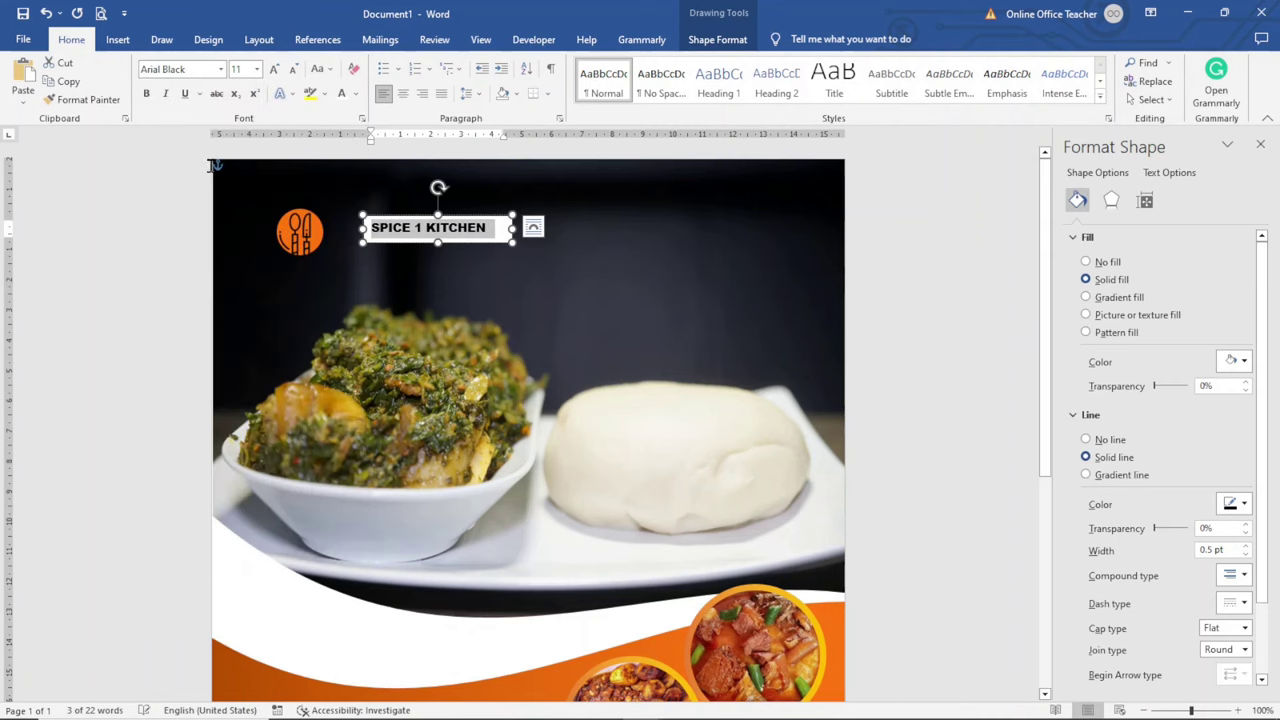
left_click(275, 72)
left_click(275, 72)
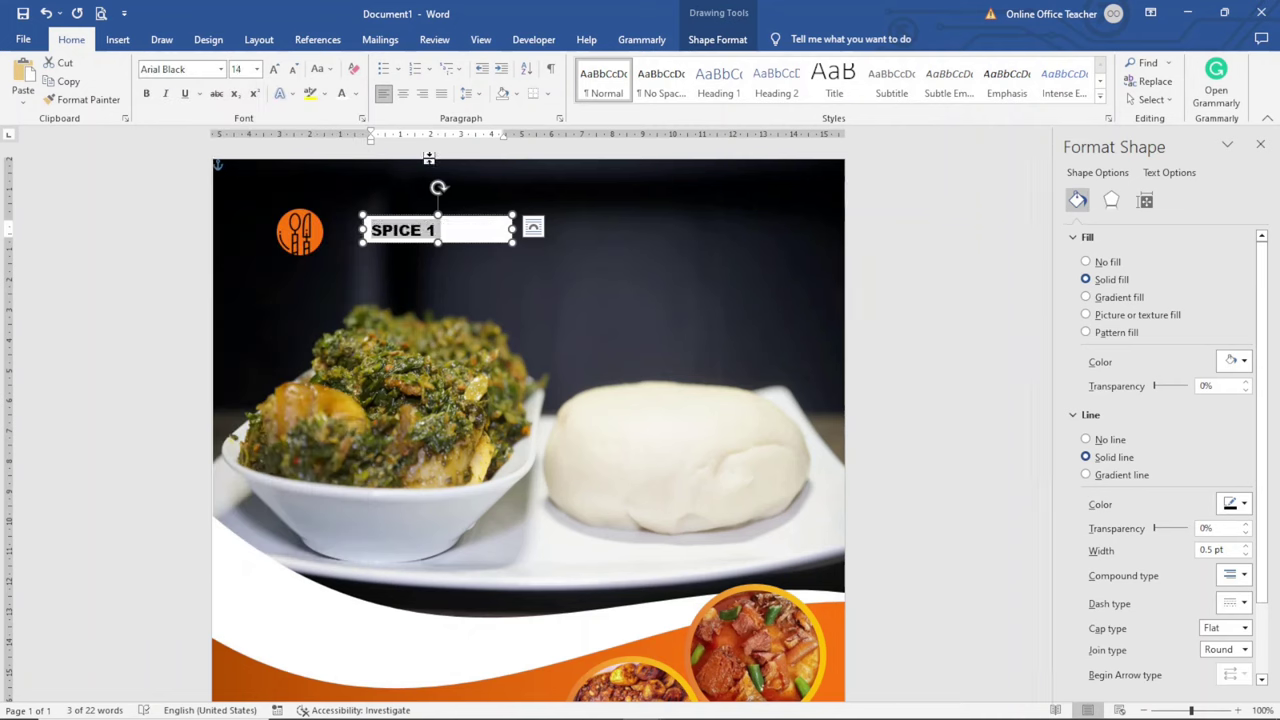
mouse_move(510, 229)
left_mouse_down()
mouse_move(551, 230)
mouse_move(531, 232)
left_mouse_up()
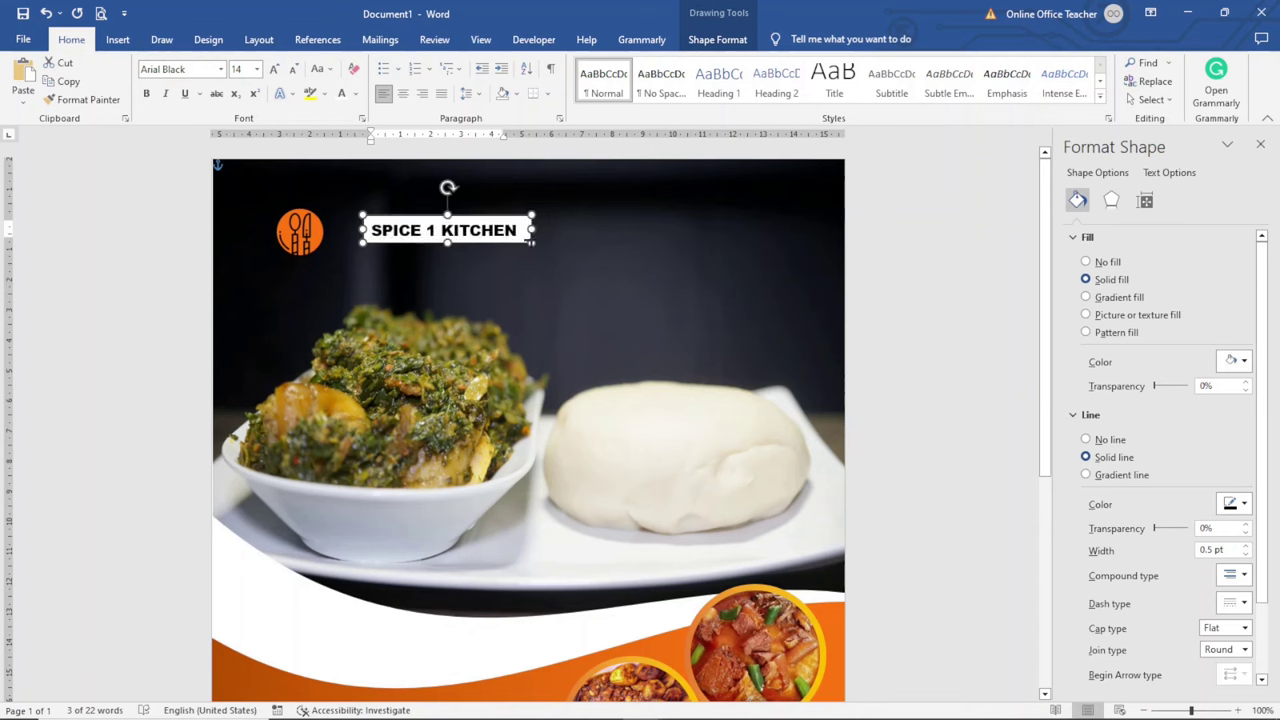
left_click_drag(473, 243, 444, 246)
left_click(717, 39)
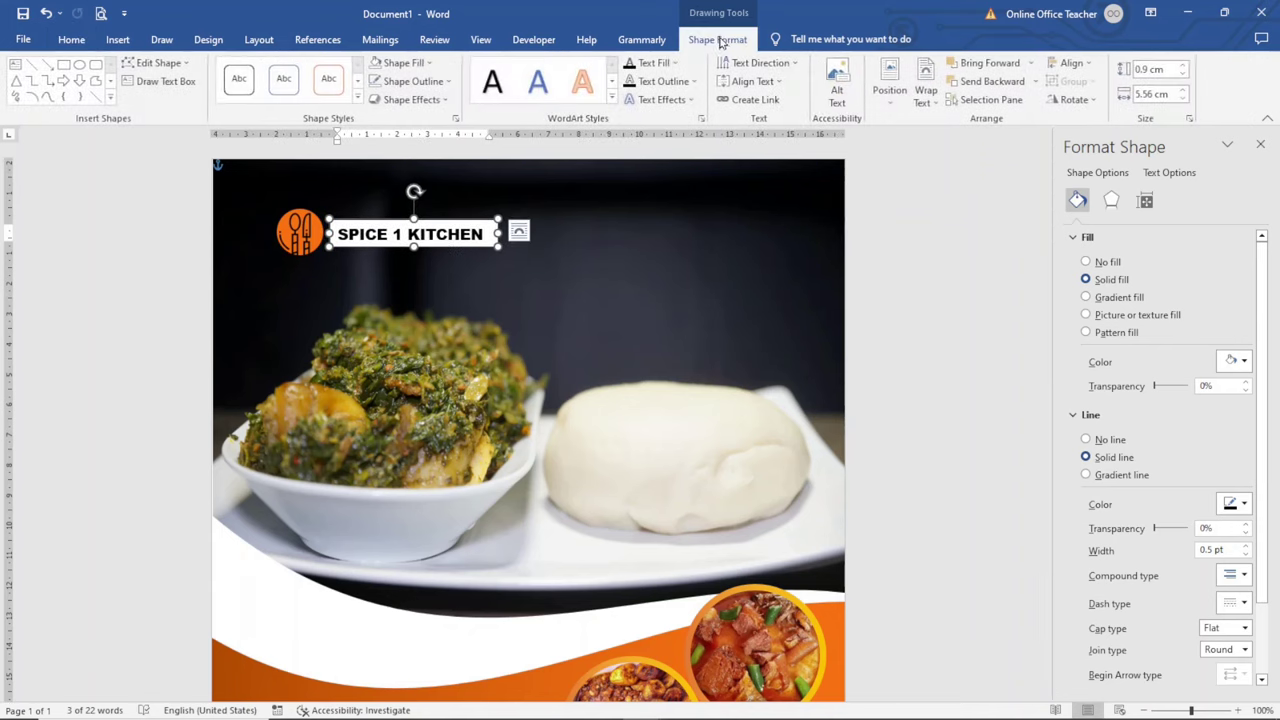
- Give the title box no fill and no border, and make the SPICE 1 KITCHEN text white
left_click(403, 63)
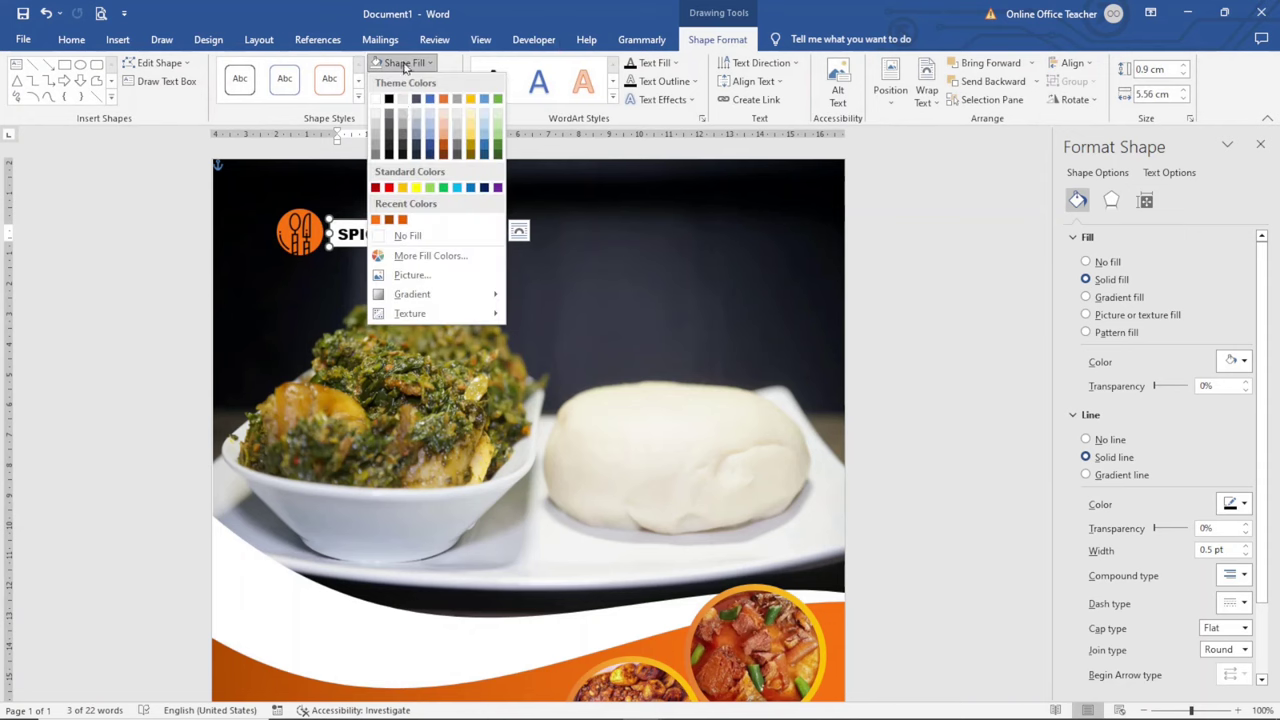
left_click(406, 231)
left_click(437, 84)
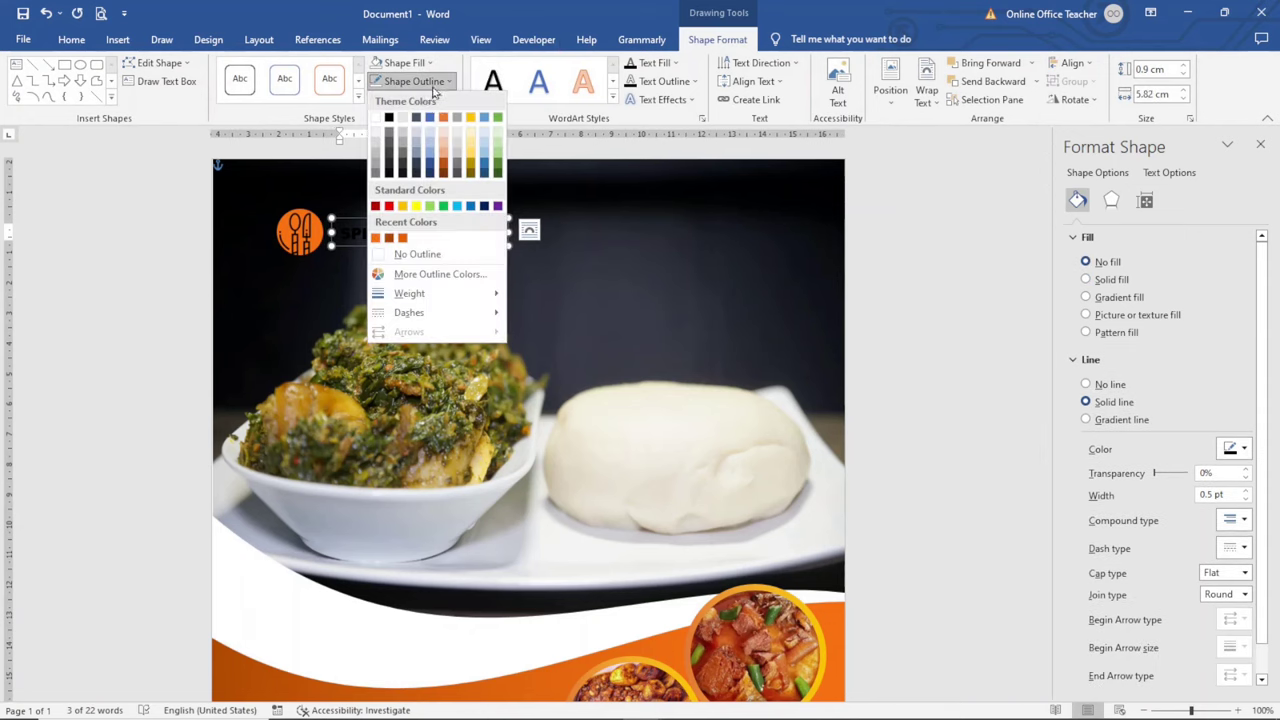
left_click(420, 254)
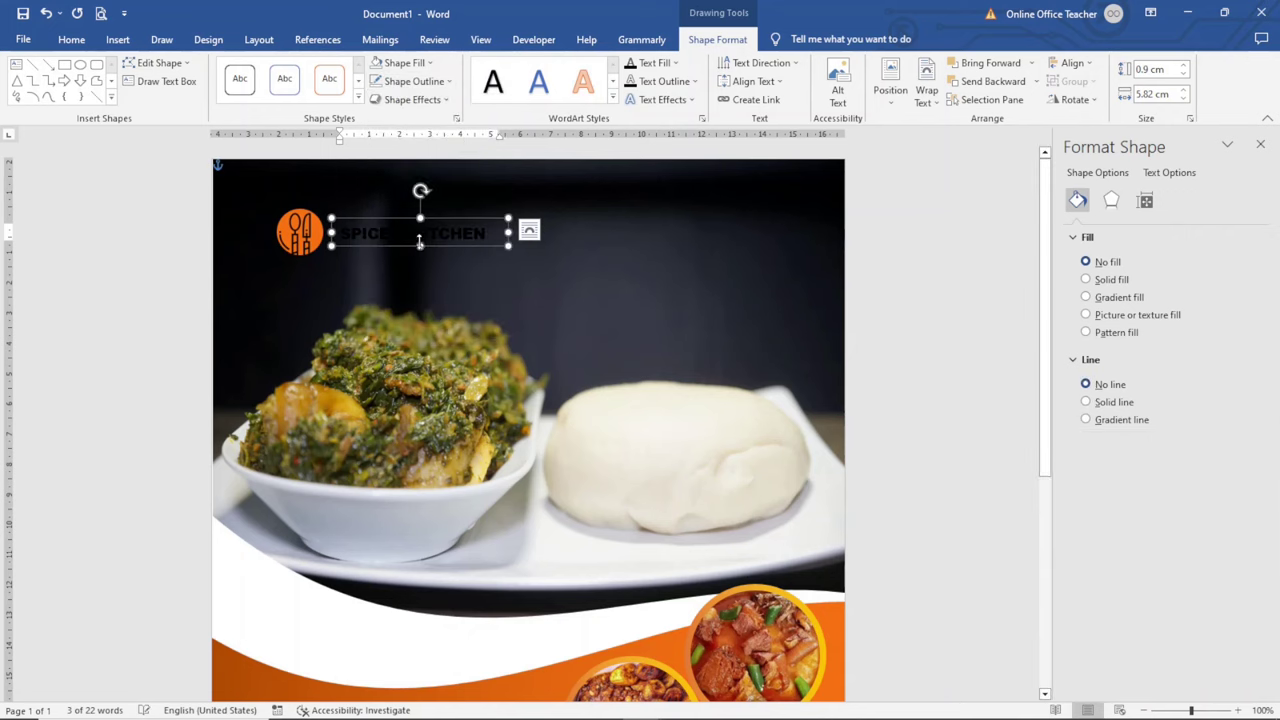
left_click(71, 42)
left_click(356, 94)
left_click(341, 151)
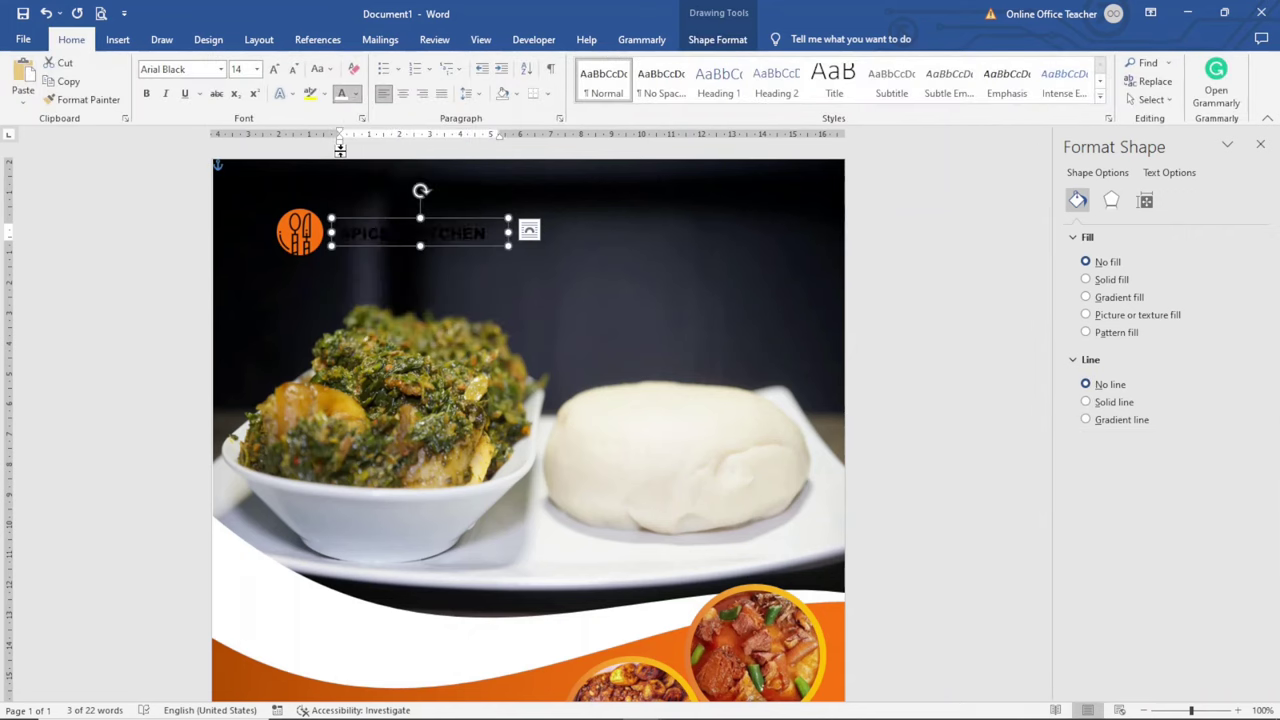
left_click(983, 343)
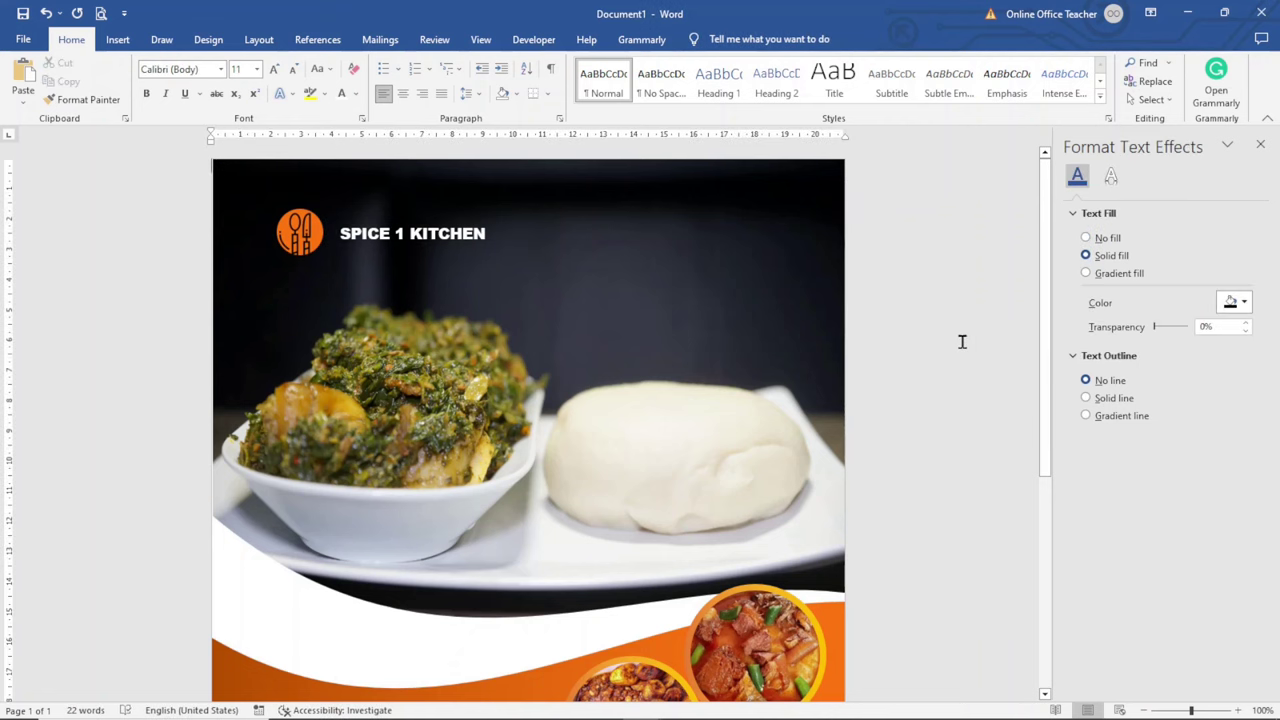
- Zoom out to 60% to view the whole flyer and close the Format Text Effects pane
left_click(1144, 710)
left_click(1144, 710)
left_click(1144, 710)
left_click(1144, 710)
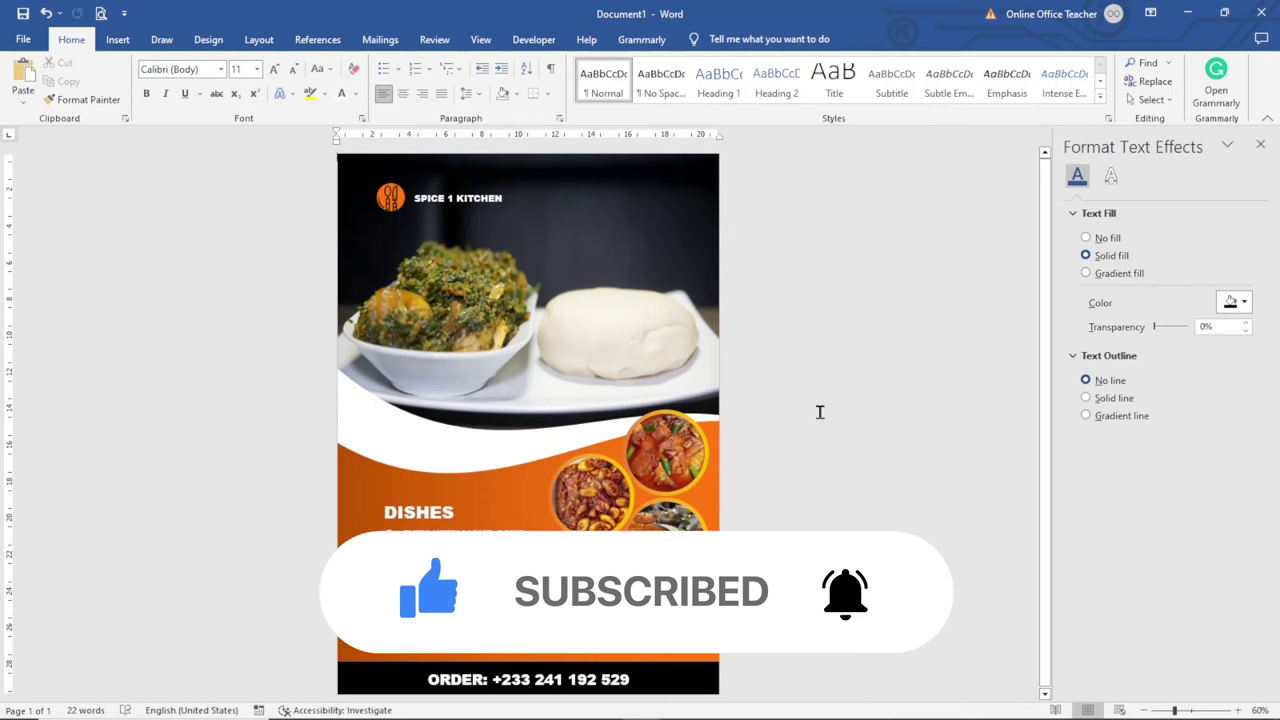
left_click(819, 412)
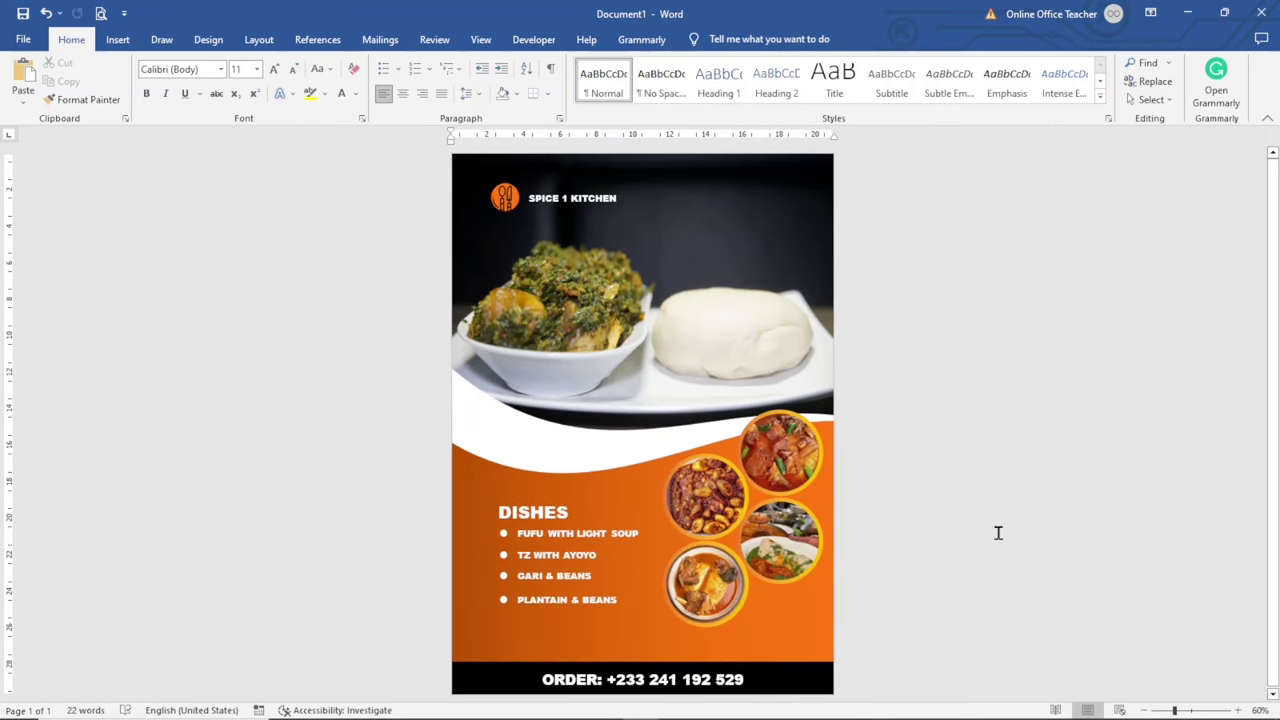